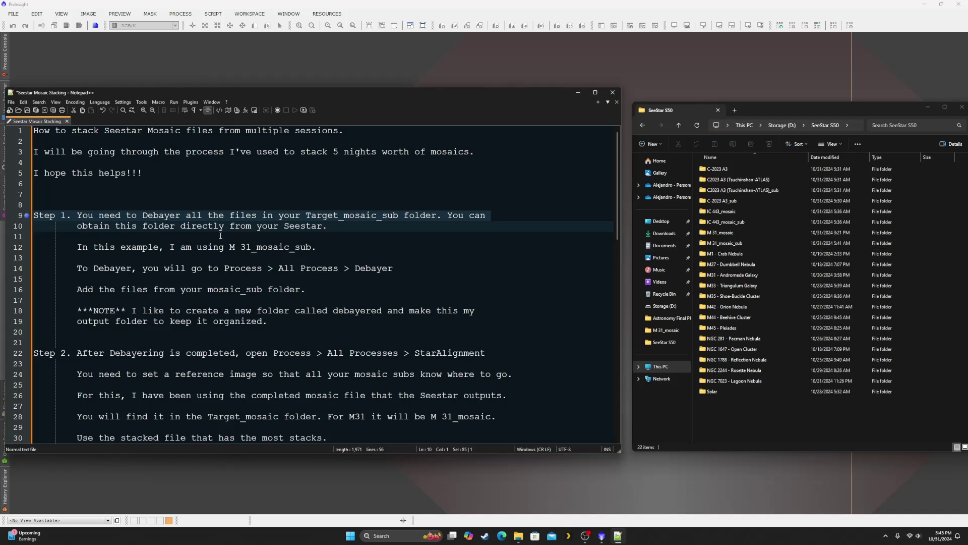
Step: Bookmark line 14 of the notes, the instruction on where to find the Debayer process
triple_click(160, 250)
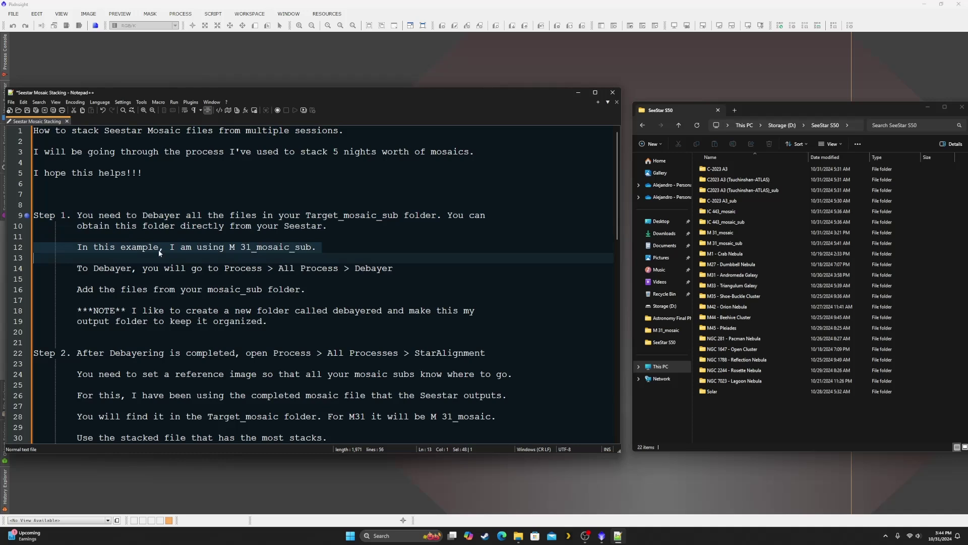
left_click(27, 272)
left_click(28, 272)
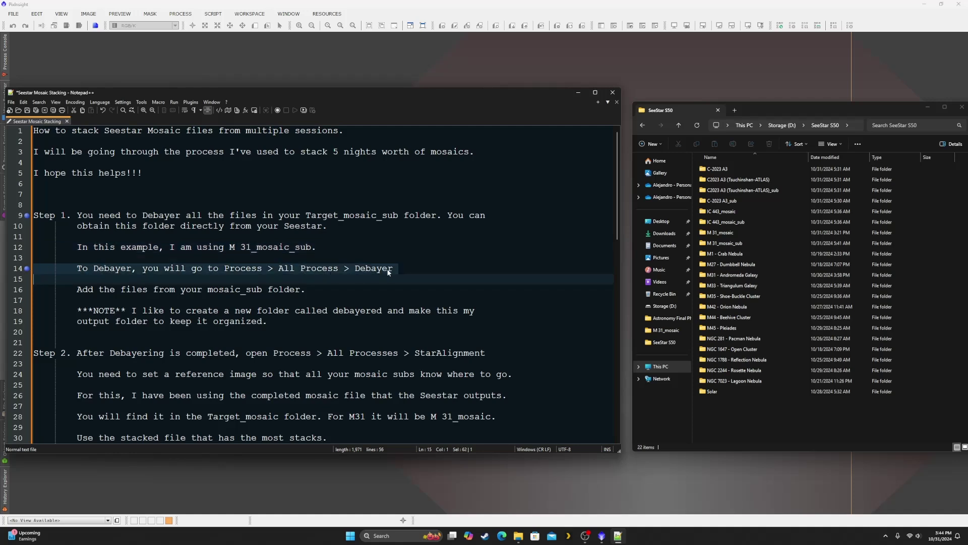
Step: Switch to PixInsight and open the Debayer process
left_click(181, 14)
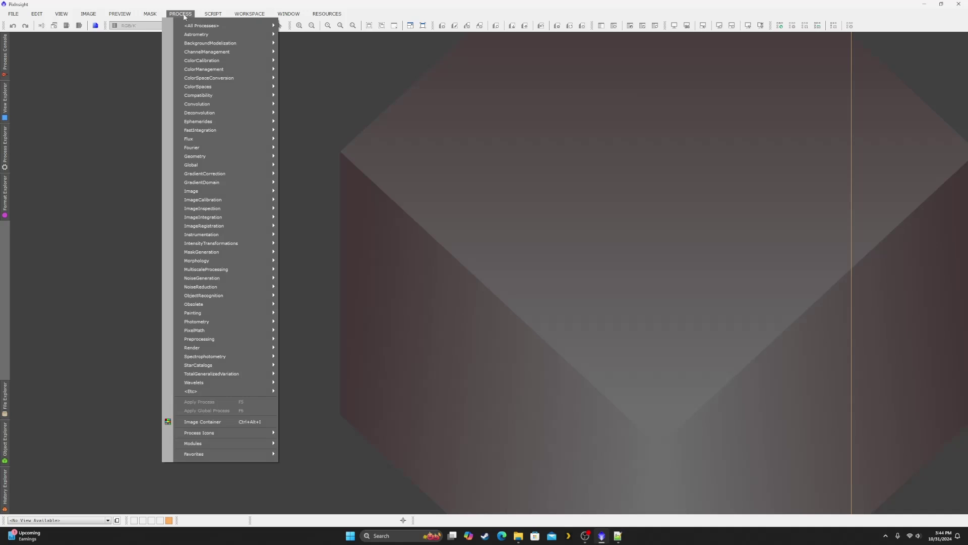
mouse_move(190, 26)
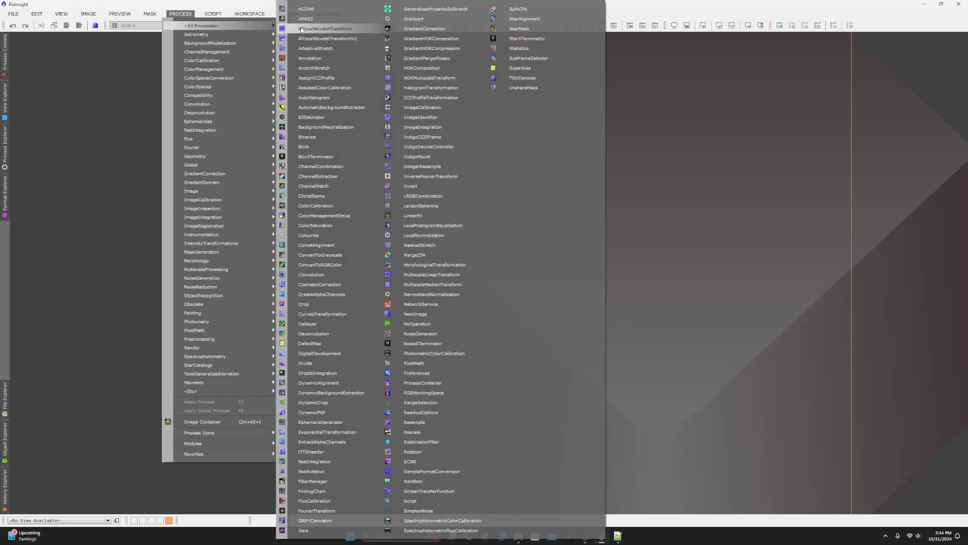
left_click(309, 323)
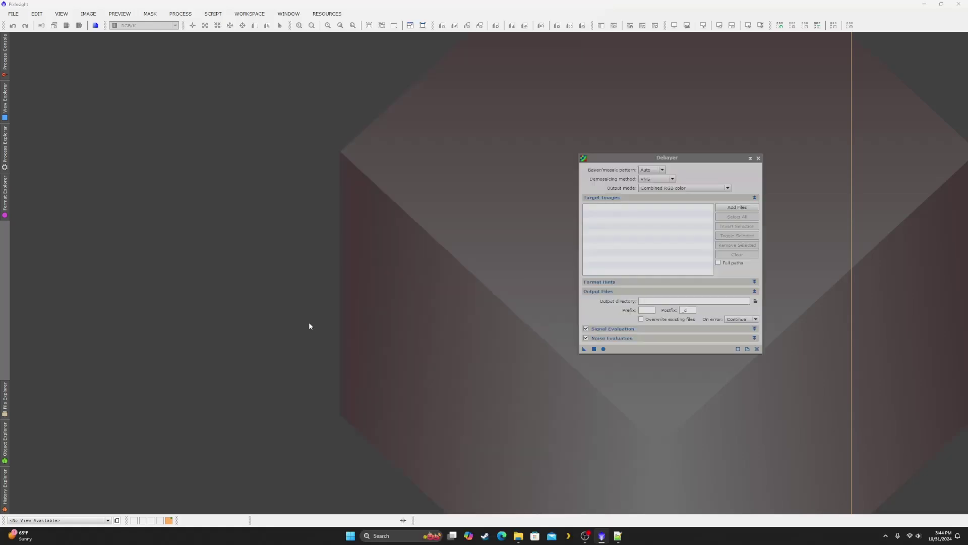
Step: Move the Debayer window clear of the notes and bookmark line 16, about adding files from the mosaic_sub folder
left_click(619, 536)
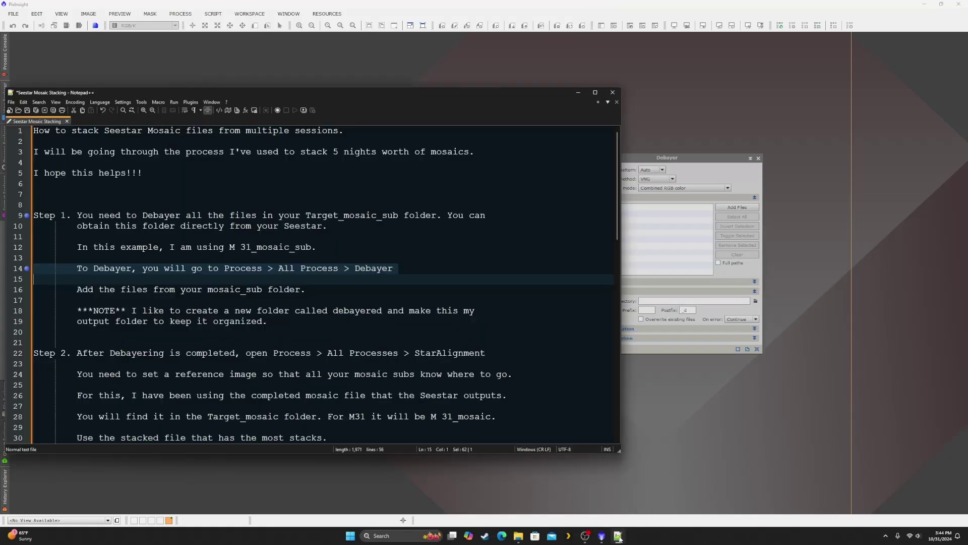
left_click(685, 161)
left_click_drag(685, 160, 780, 150)
left_click(618, 536)
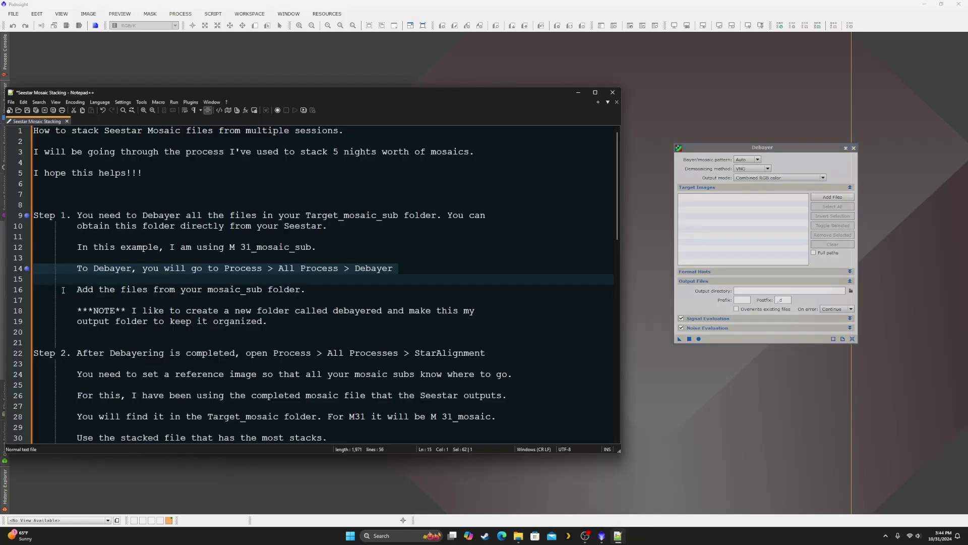
left_click(35, 291)
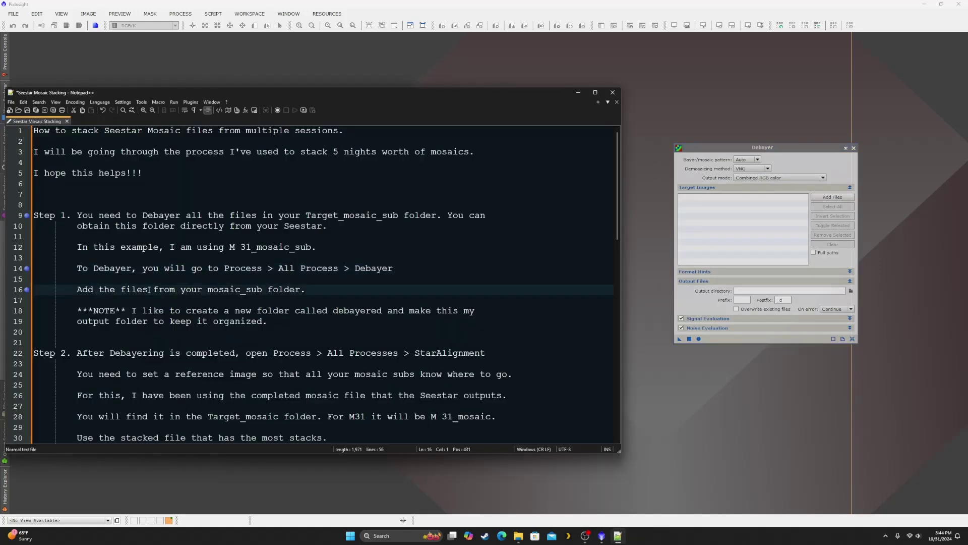
Step: Add all the FIT files in the M 31_mosaic_sub folder to Debayer as target images
left_click(841, 189)
left_click(840, 201)
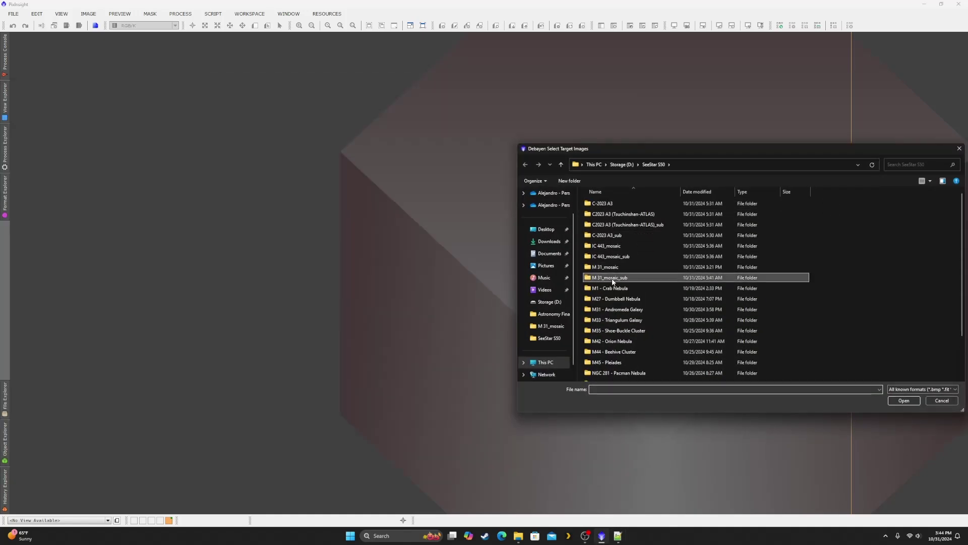
double_click(613, 279)
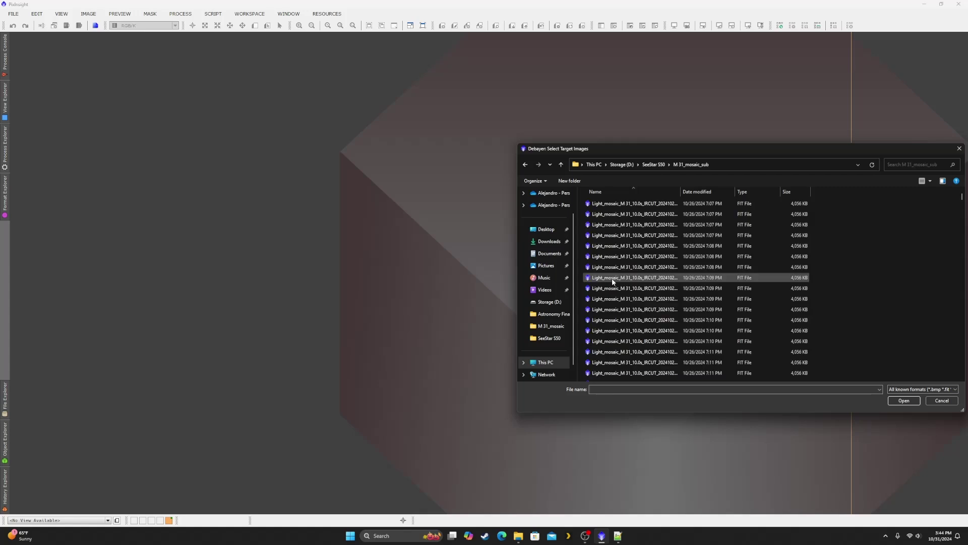
left_click(646, 207)
right_click(646, 207)
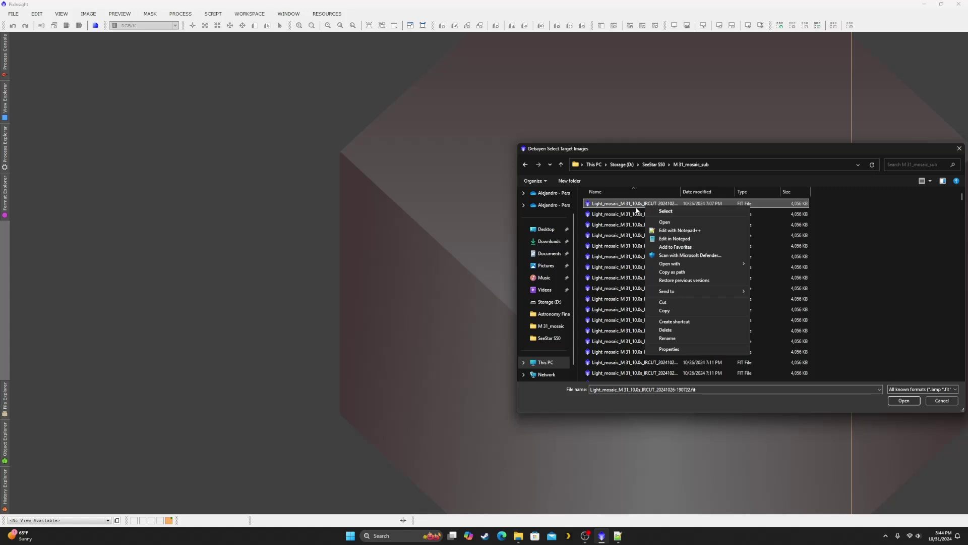
left_click(636, 209)
key("ctrl+a")
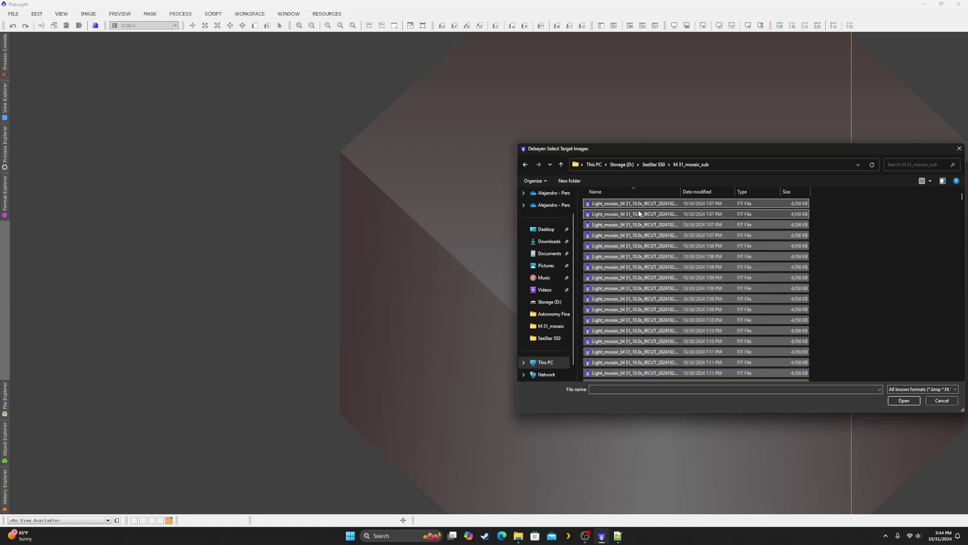
left_click(903, 401)
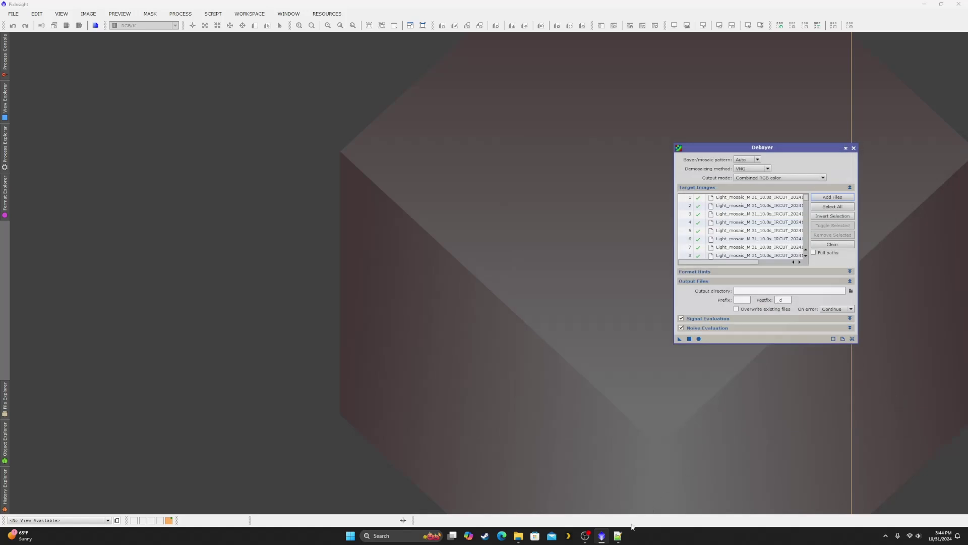
Step: Create a folder named debayered inside M 31_mosaic_sub and set it as the Debayer output directory
left_click(618, 536)
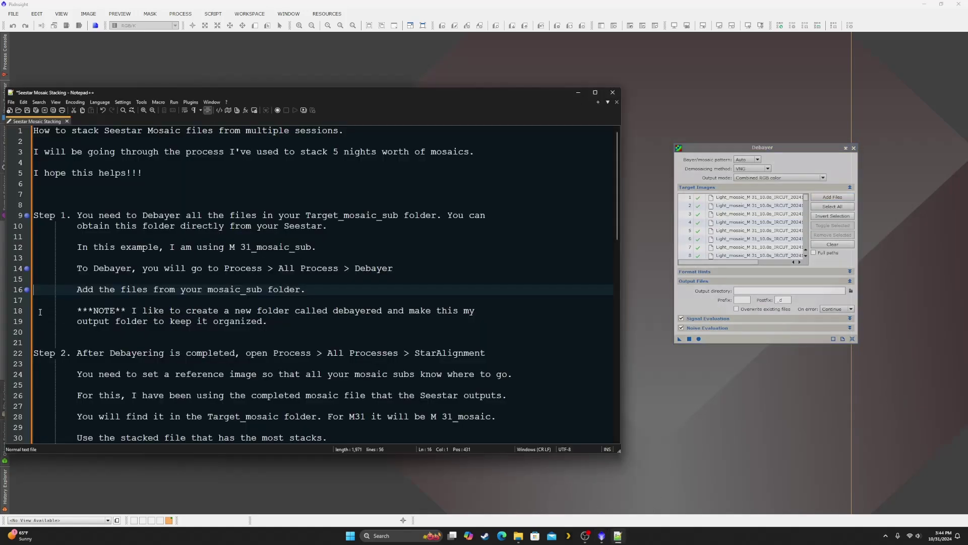
left_click(36, 313)
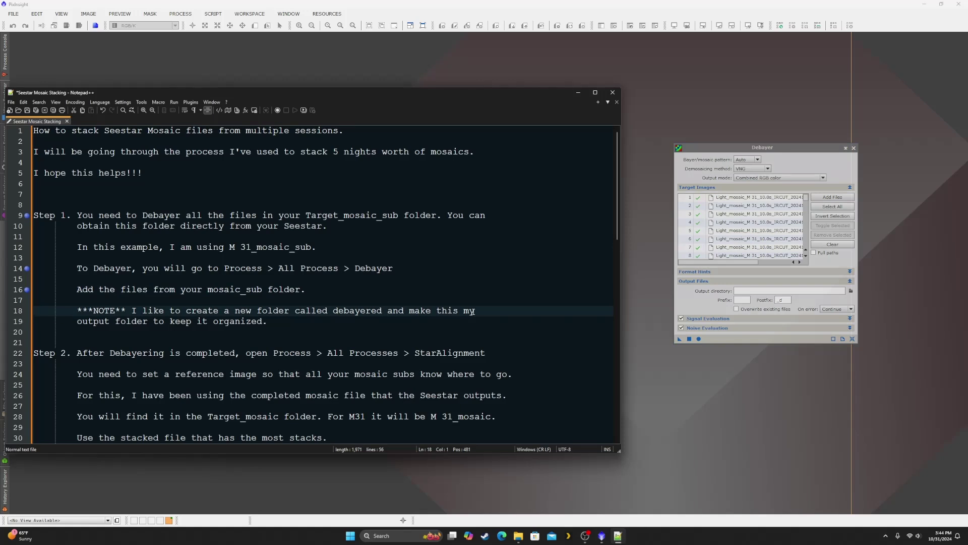
left_click(245, 322)
left_click(773, 290)
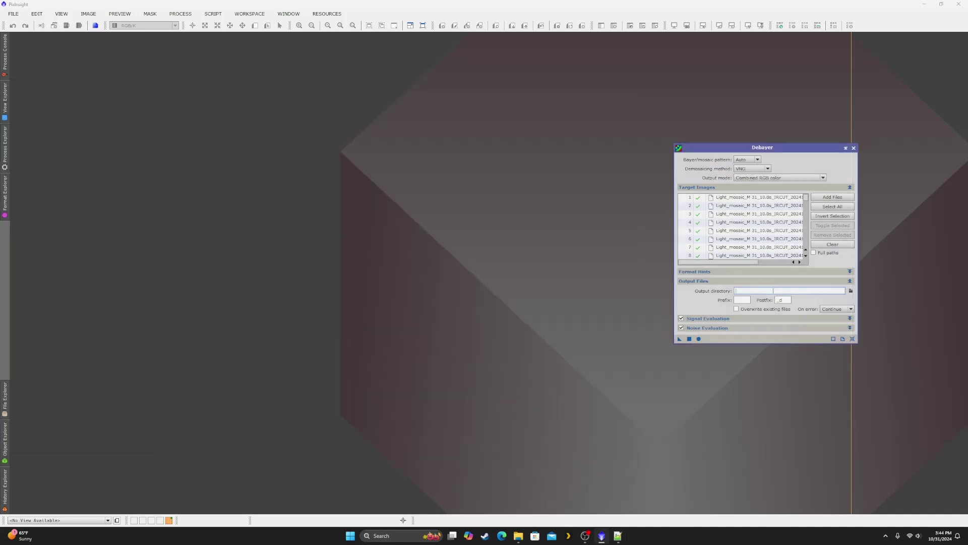
left_click(851, 291)
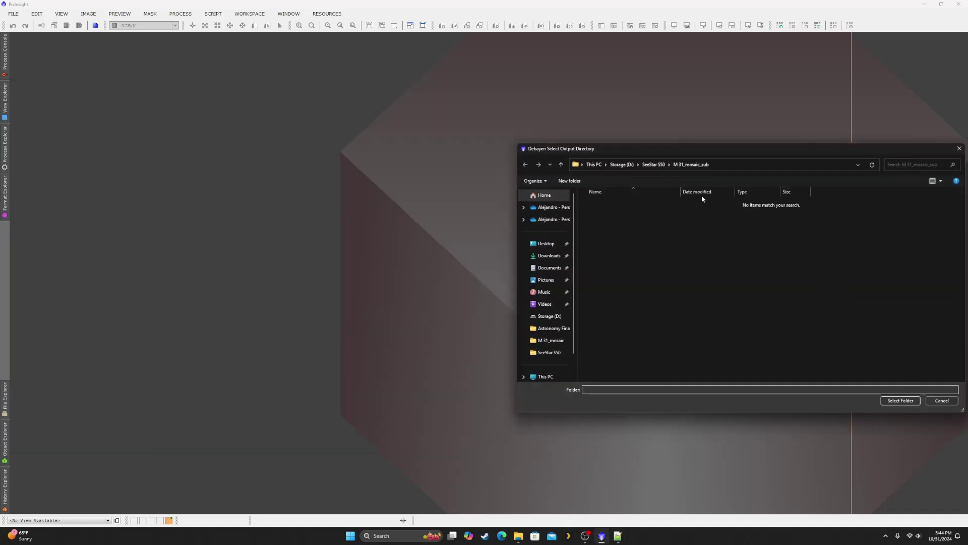
left_click(694, 165)
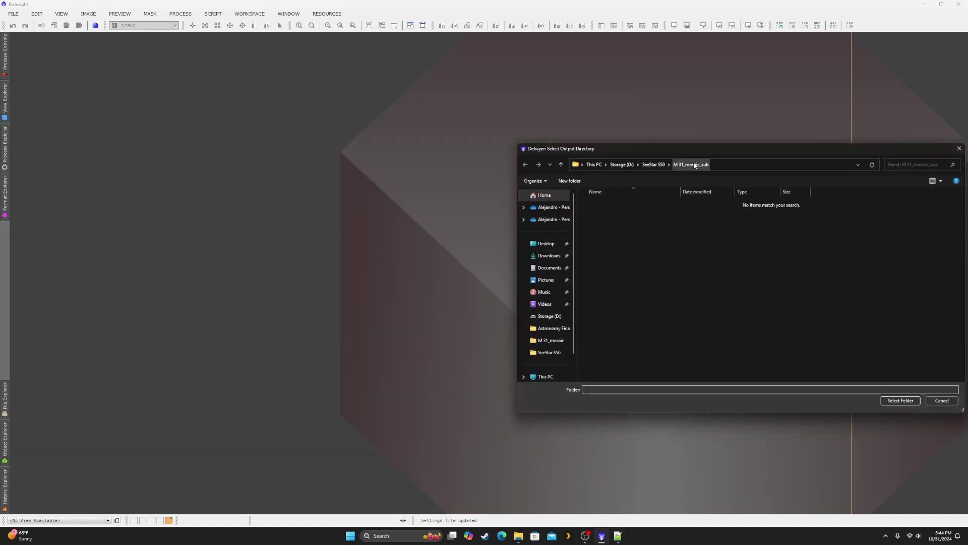
right_click(673, 234)
mouse_move(758, 341)
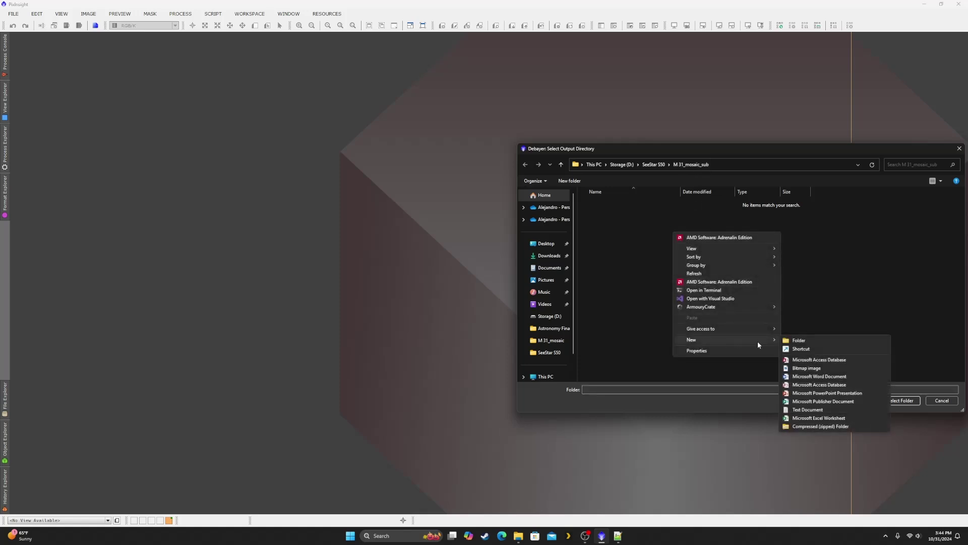
left_click(795, 340)
type("debayered")
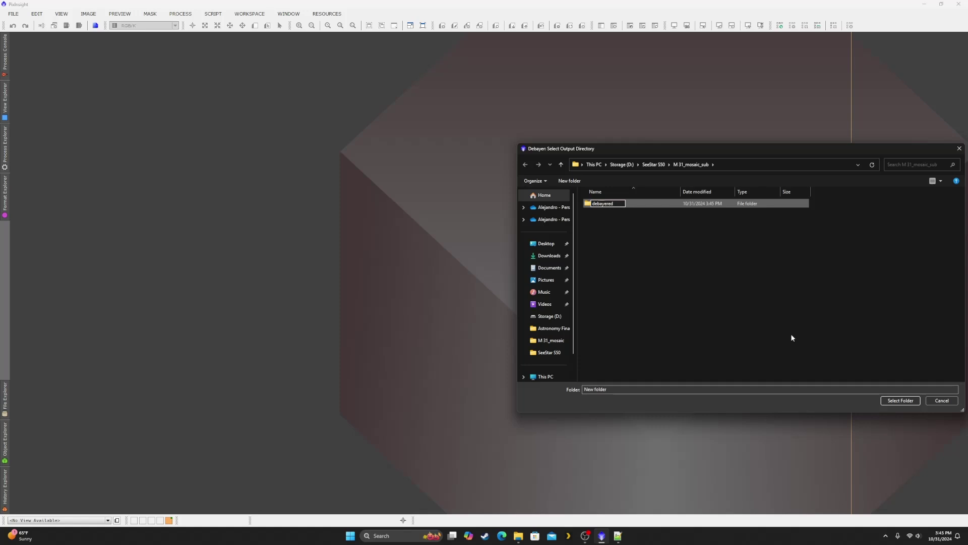
key("Return")
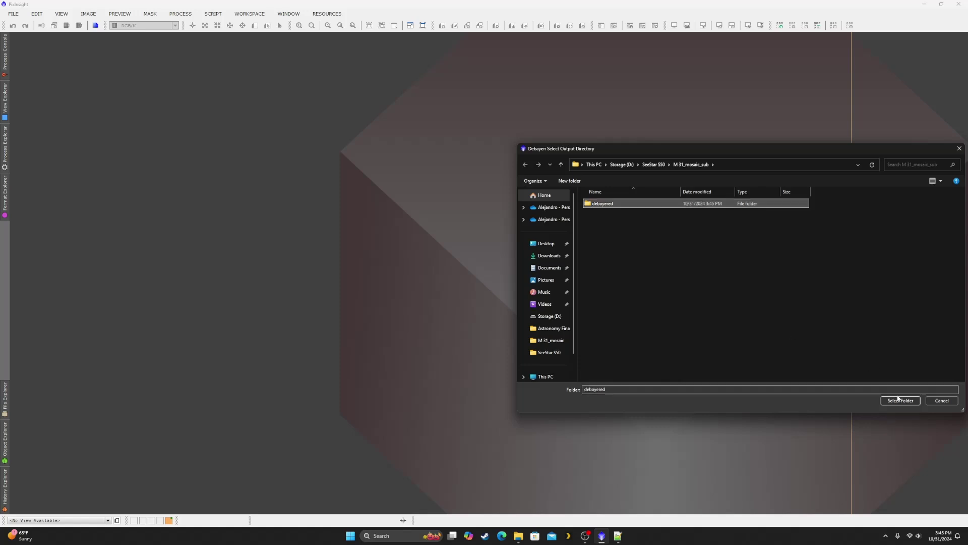
left_click(898, 400)
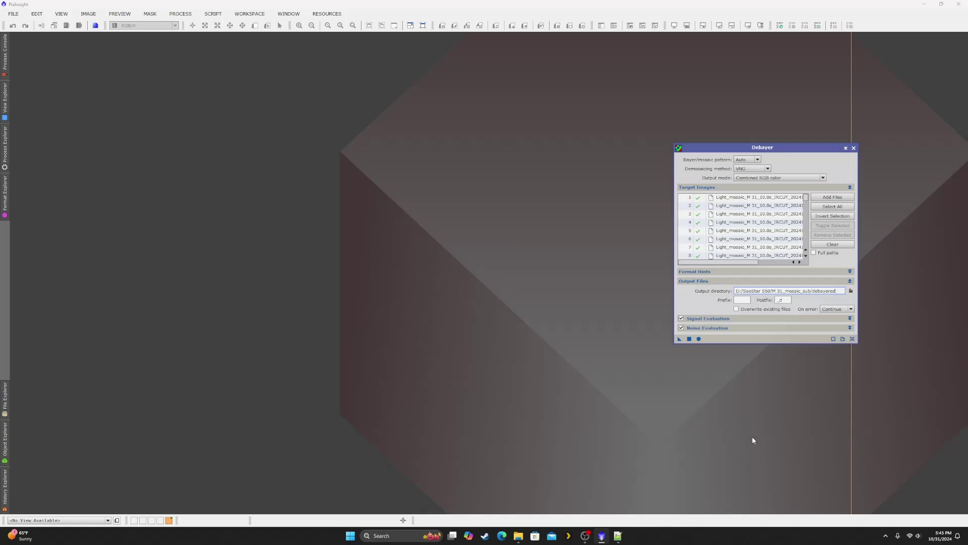
Step: Run the Debayer process on all the target images
left_click(618, 535)
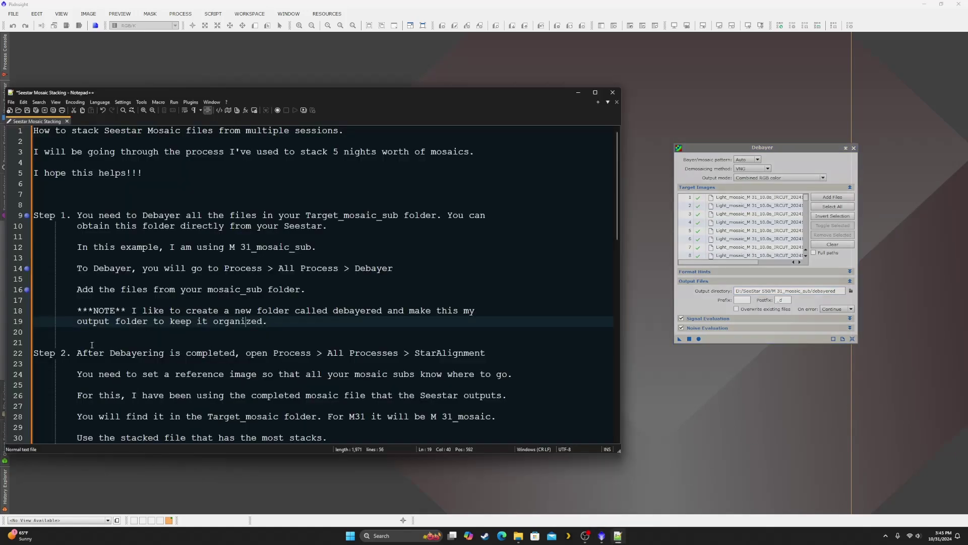
left_click(698, 338)
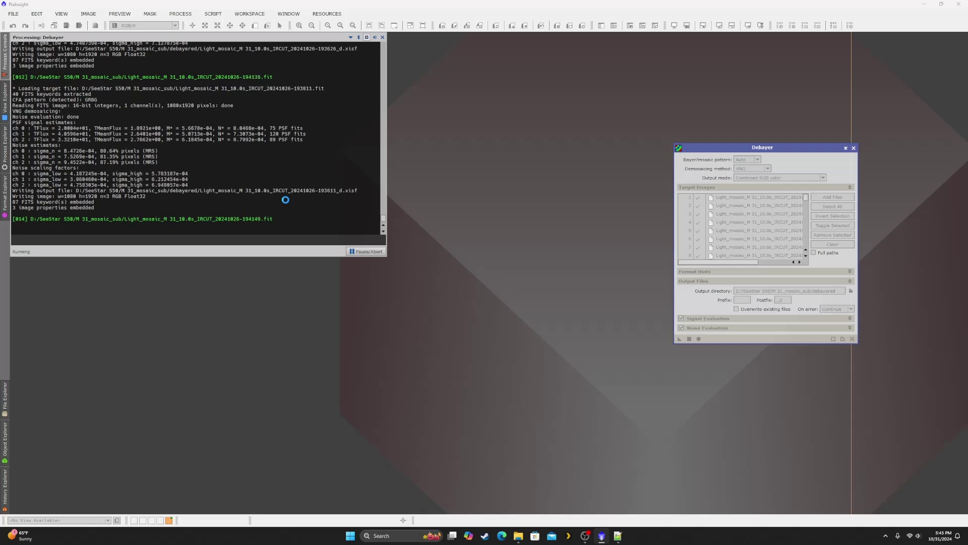
Step: In File Explorer, sort M 31_mosaic_sub by name and compare its item count with that of its debayered subfolder
left_click(519, 536)
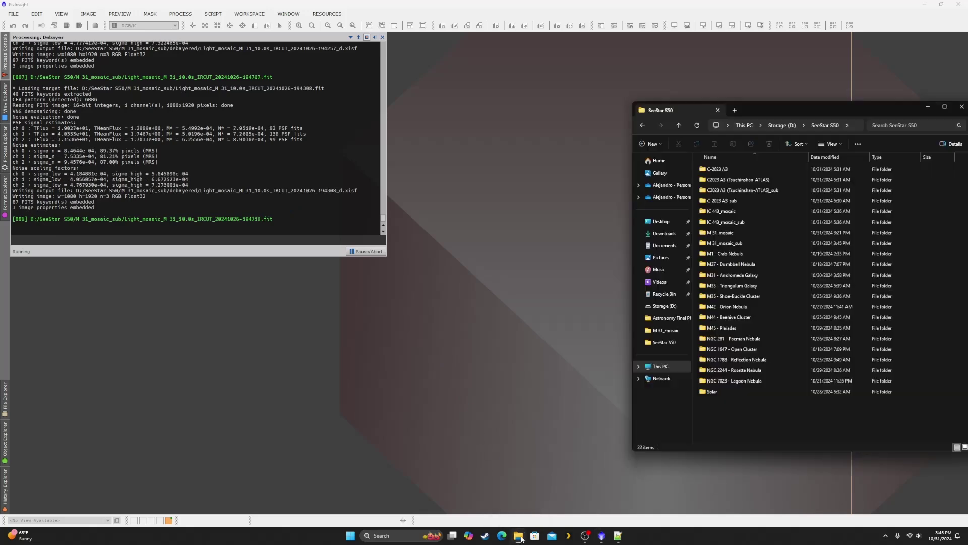
double_click(752, 241)
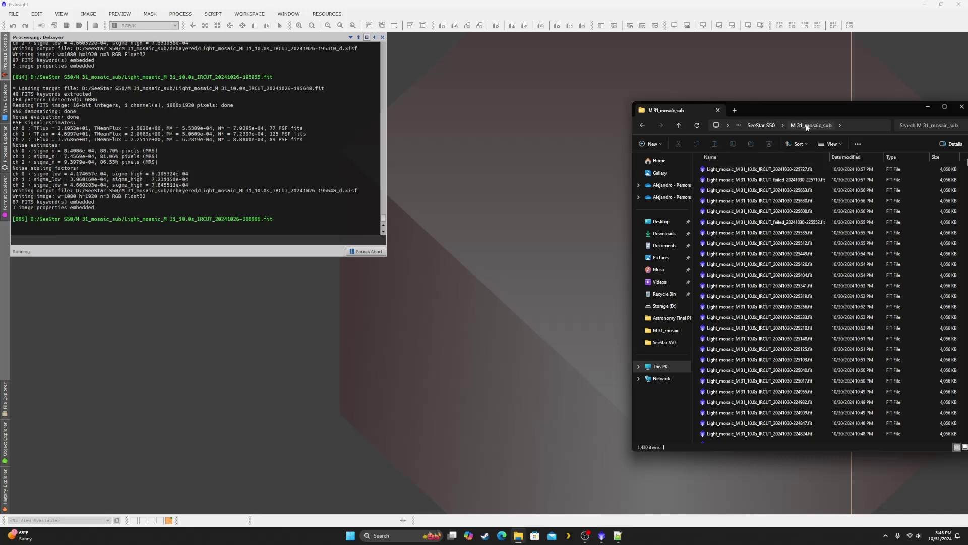
left_click(789, 156)
double_click(752, 172)
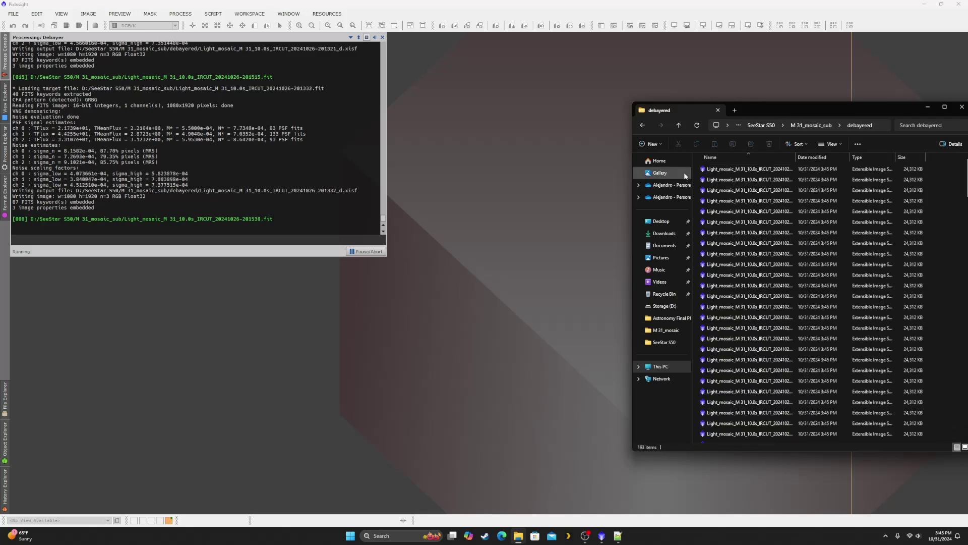
left_click(648, 125)
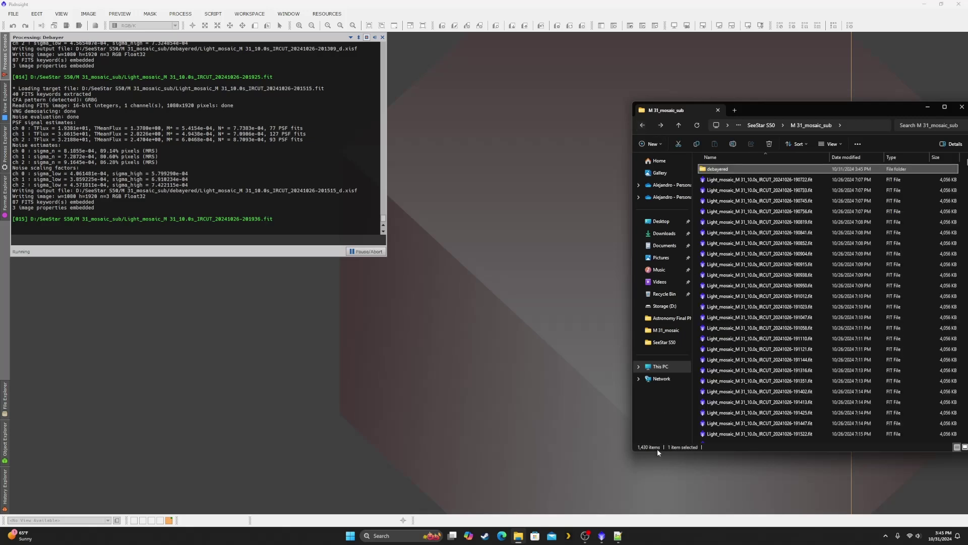
double_click(726, 169)
Step: In Notepad++, add under Step 1: "If you want to see the progress of how many have completed, open the debayered folder and watch the numbers go up."
left_click(618, 536)
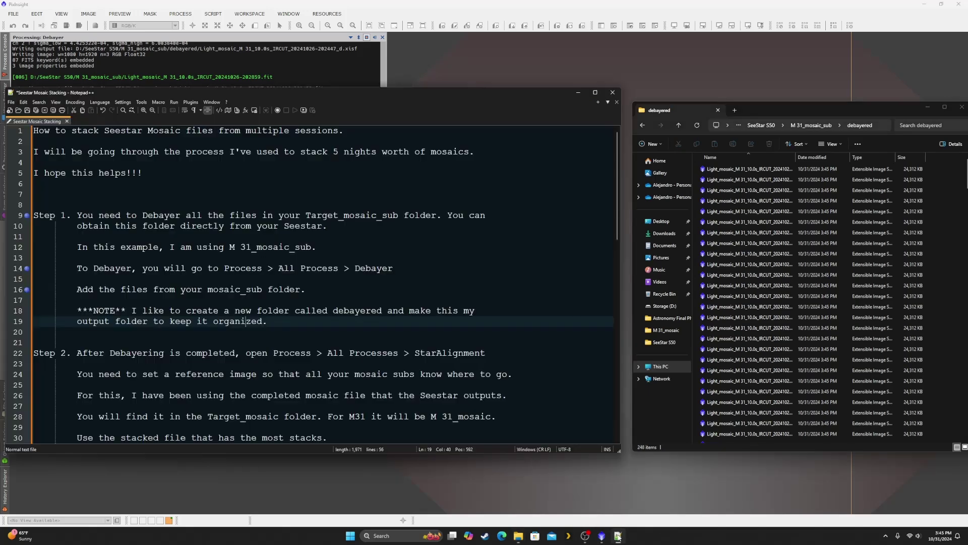
left_click(306, 332)
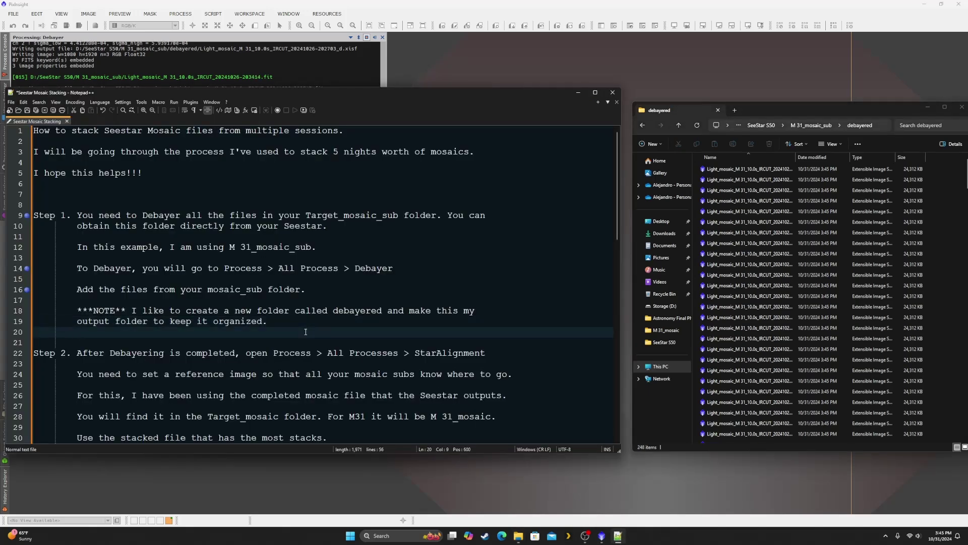
key("Return")
type("If you ")
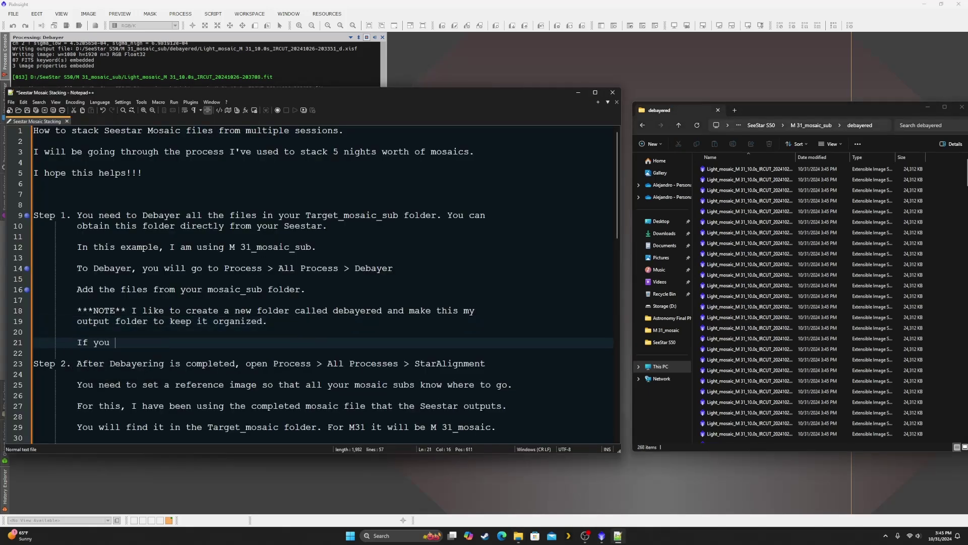
type("want to see the progre")
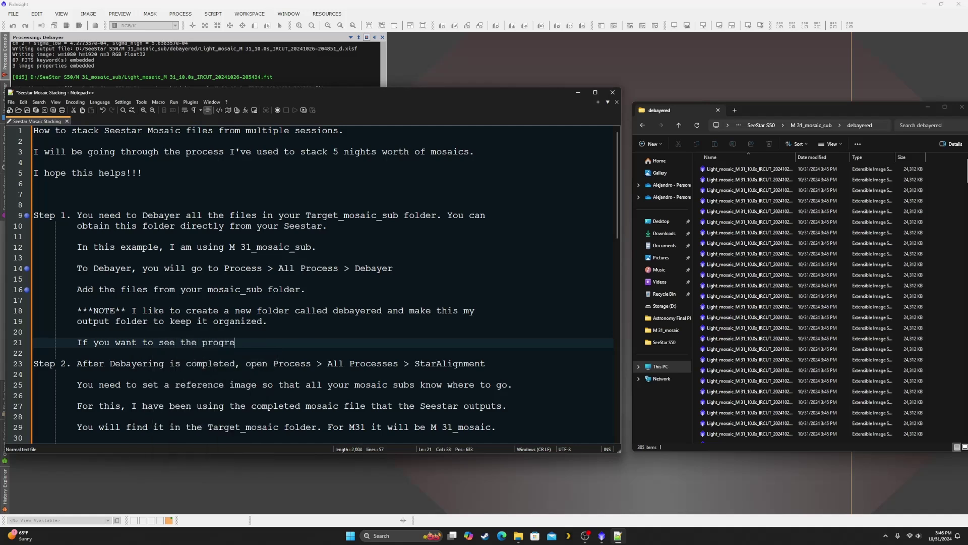
type("ss of how many have compl")
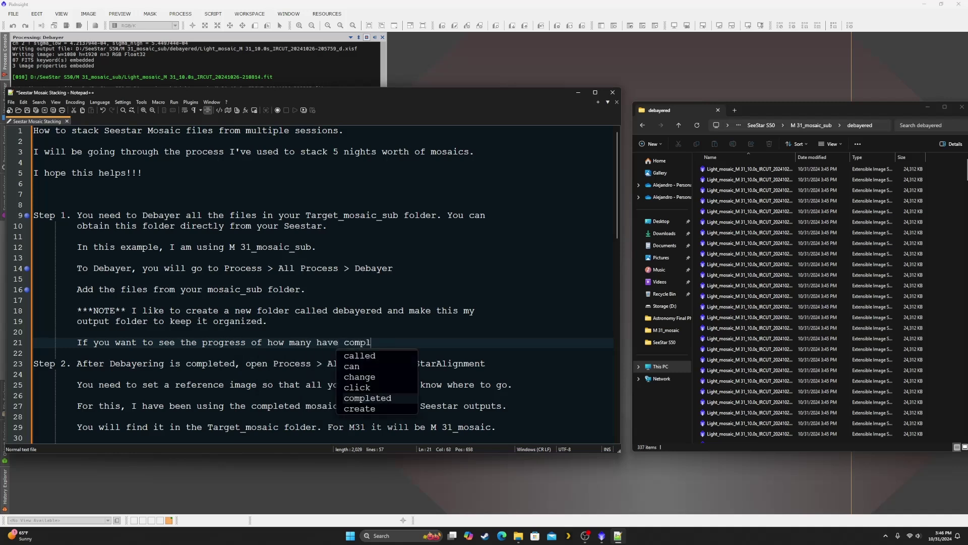
type("eted, ")
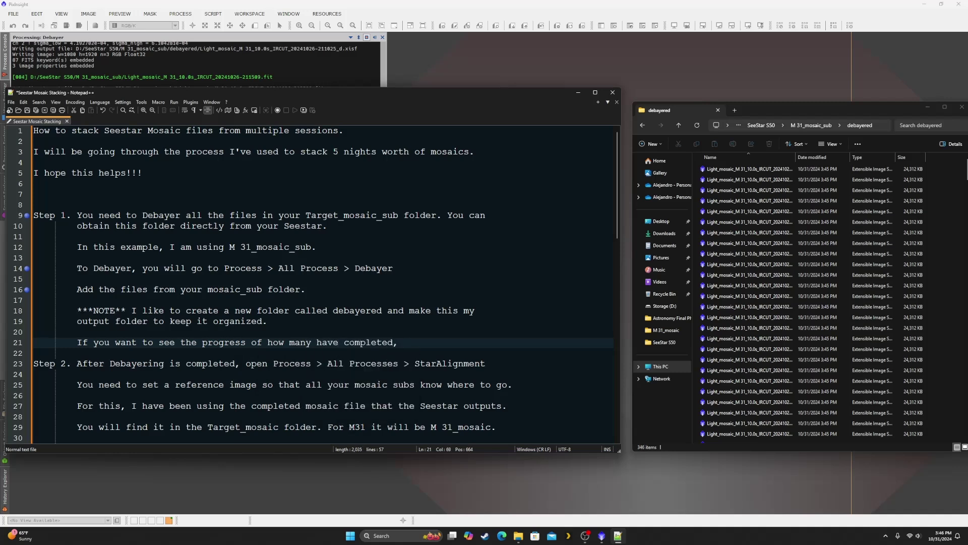
type("open the deba")
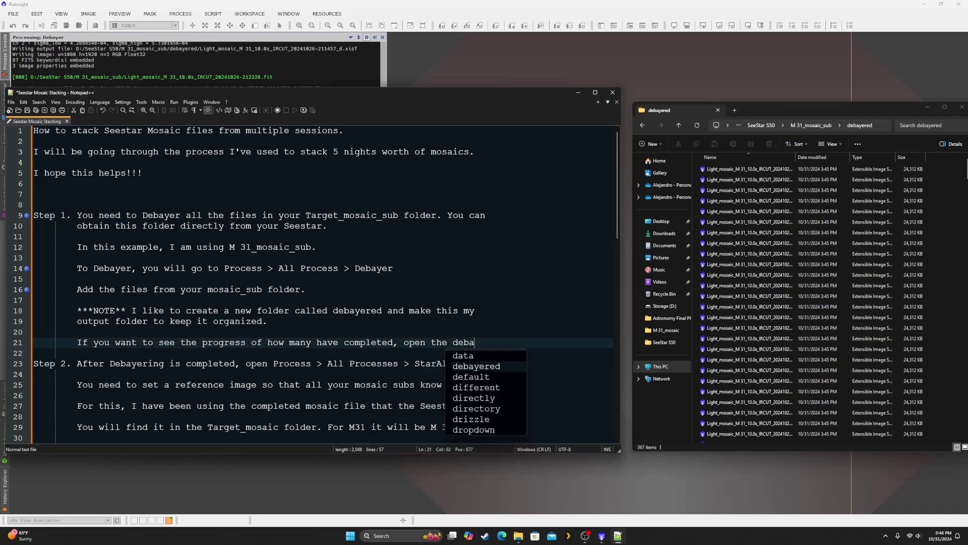
type("yered folder")
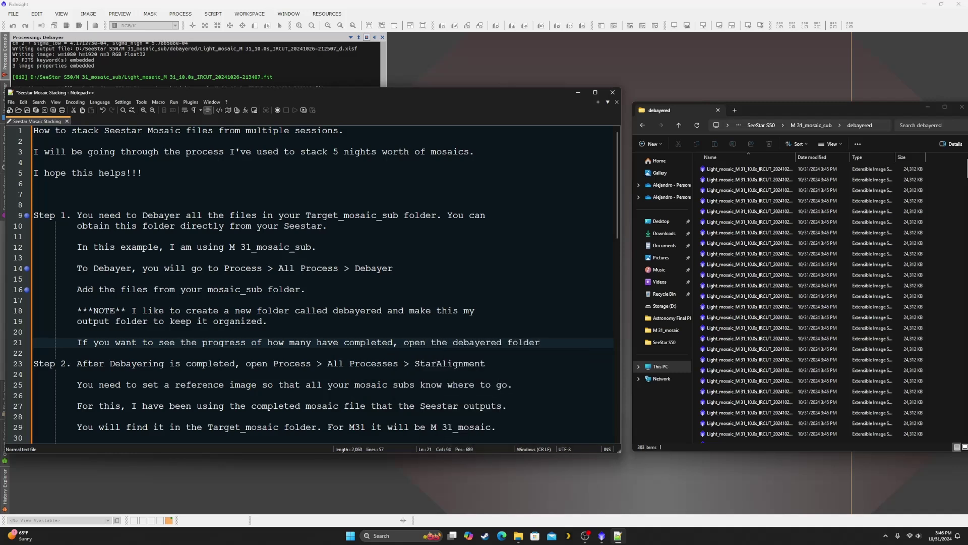
key("Return")
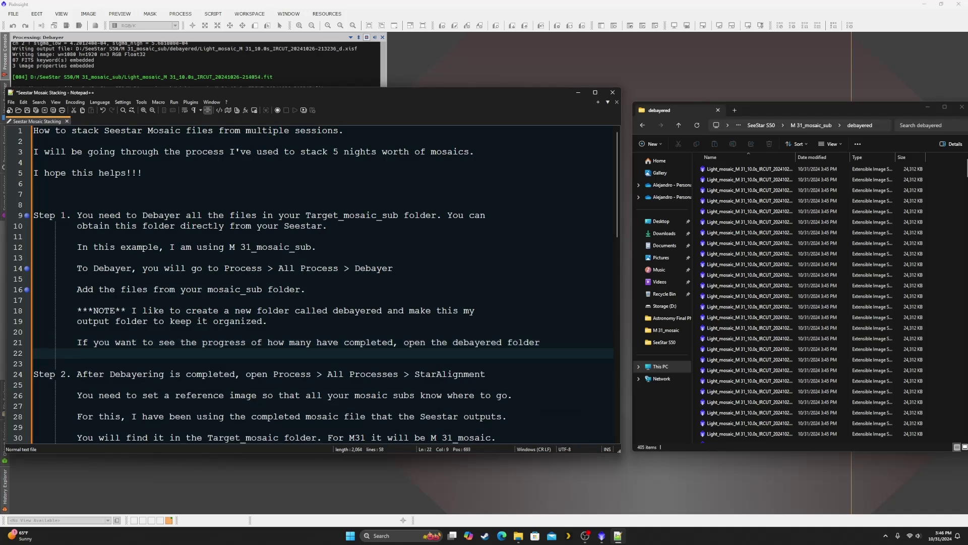
type("and watch the number")
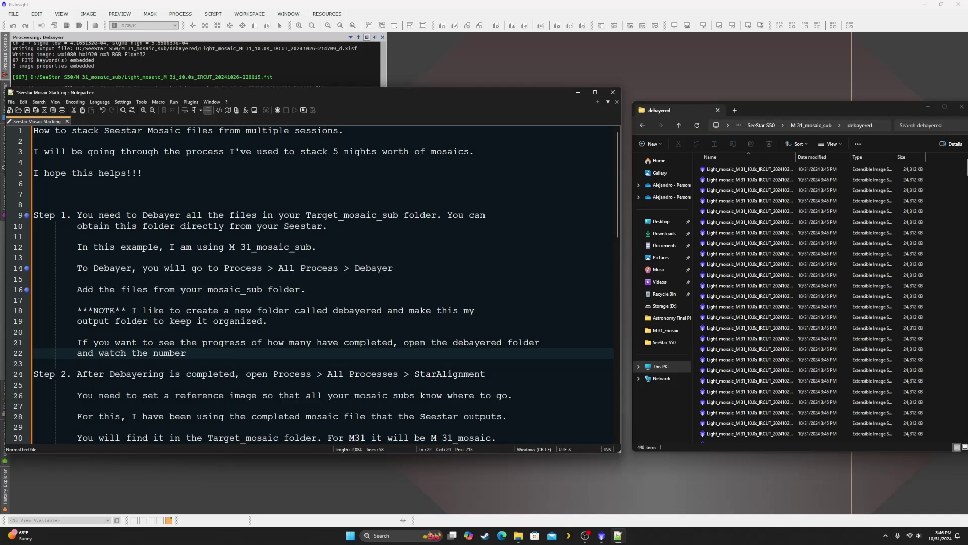
type("s go up.")
Step: Watch the debayered folder's item count until debayering finishes and check in the notes which process Step 2 calls for
left_click(752, 111)
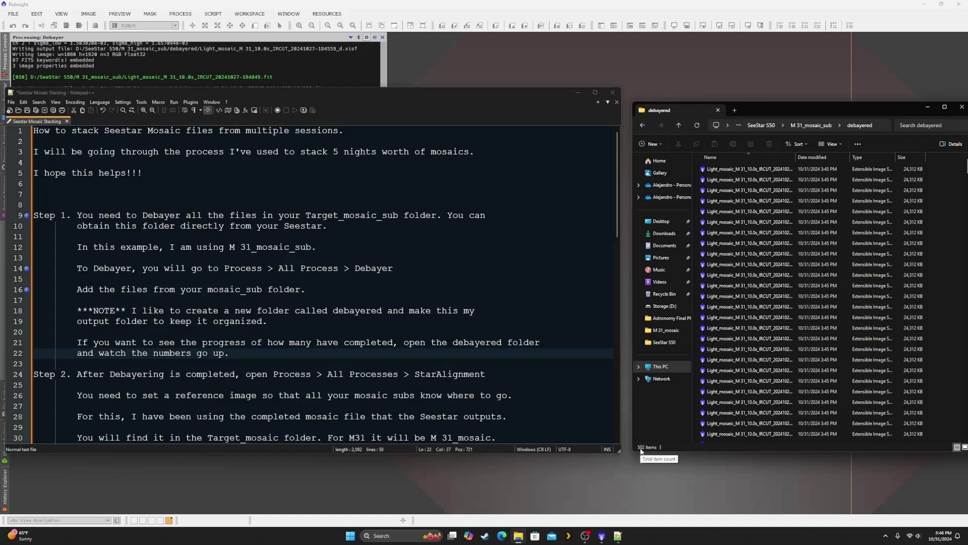
left_click(580, 93)
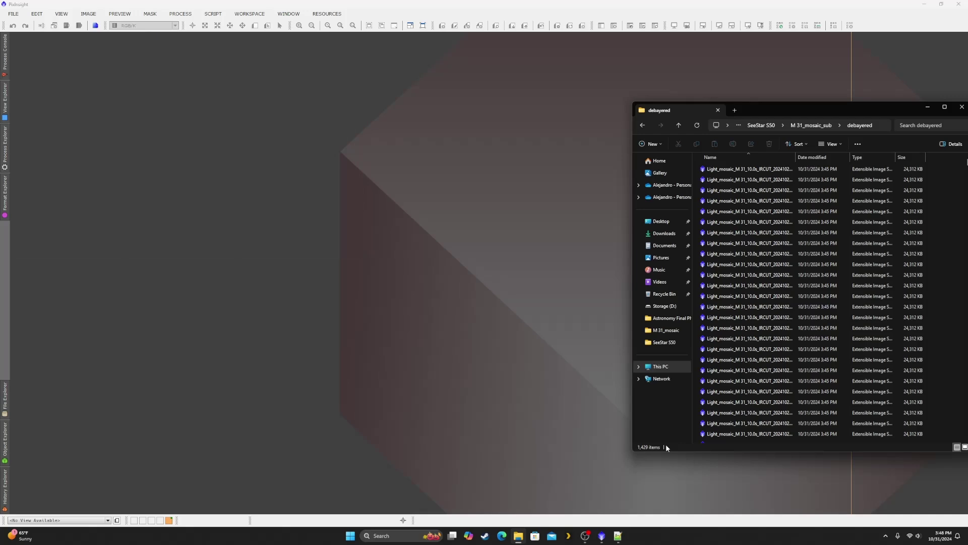
left_click(618, 536)
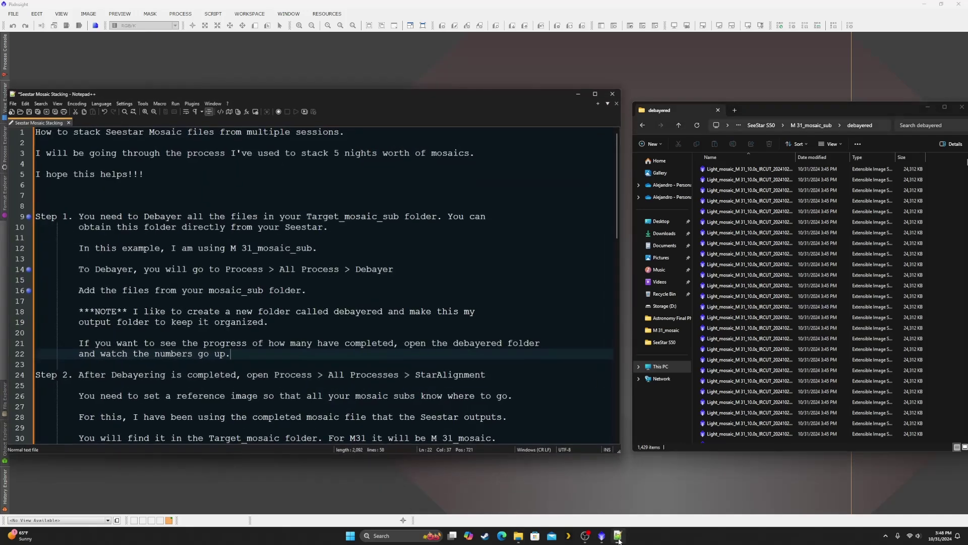
scroll(152, 328, "down", 2)
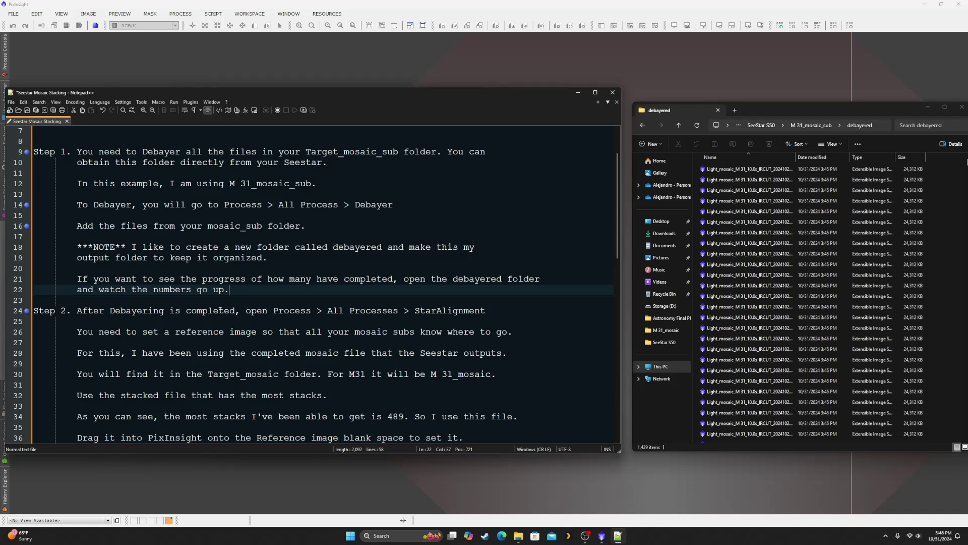
left_click_drag(220, 310, 486, 310)
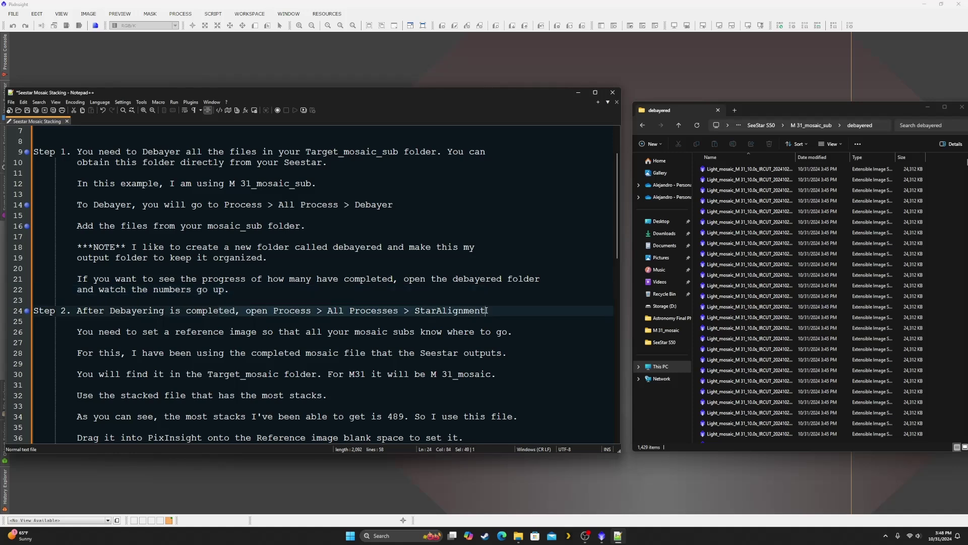
Step: In PixInsight, open the StarAlignment process and close the Debayer window
left_click(191, 15)
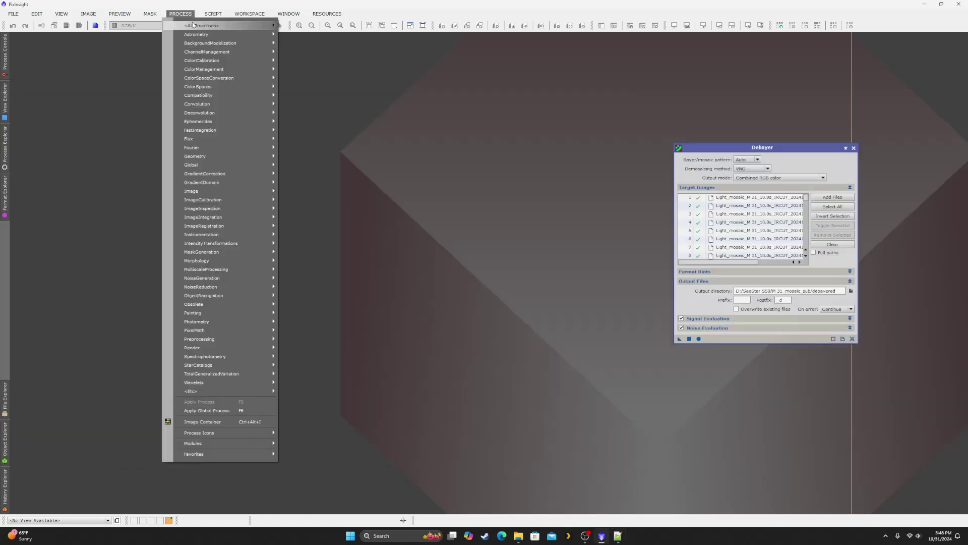
mouse_move(199, 25)
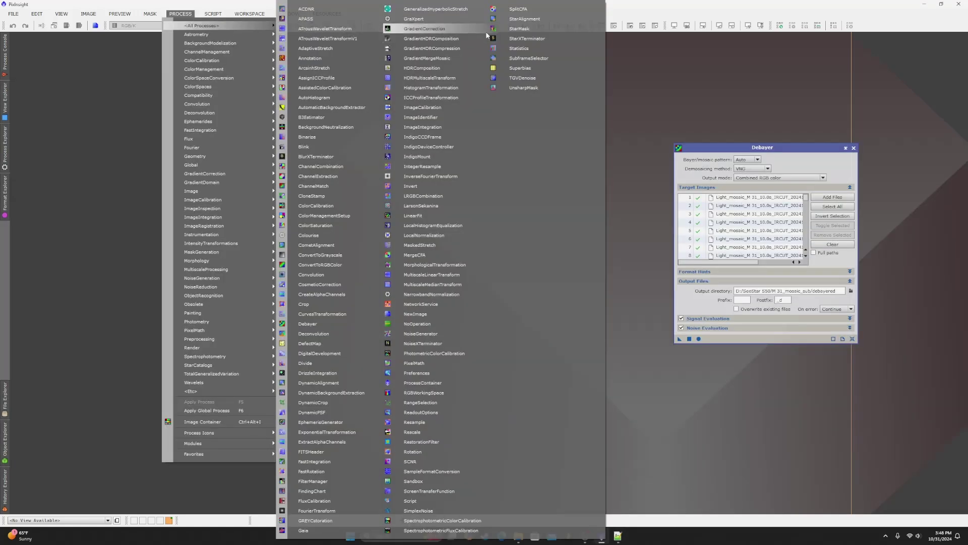
left_click(530, 20)
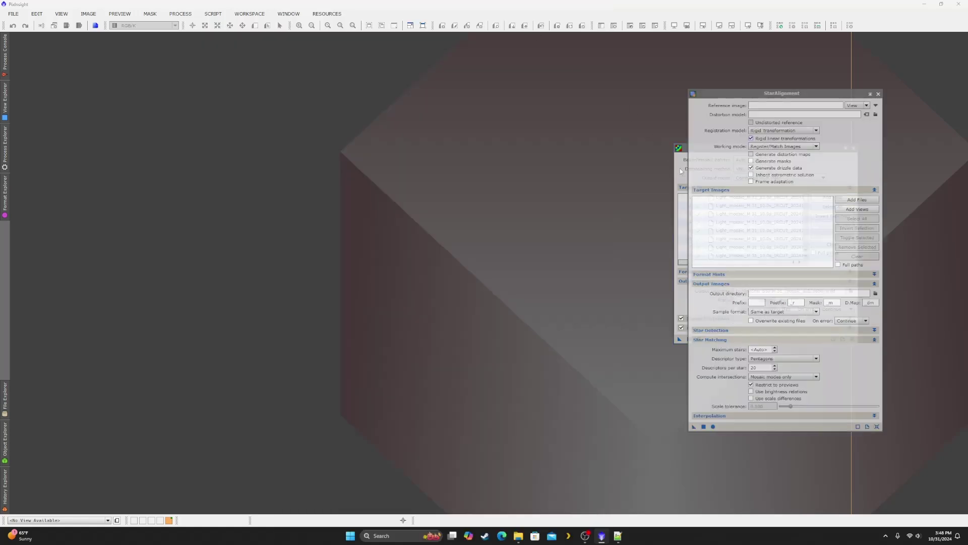
left_click(680, 171)
left_click(854, 148)
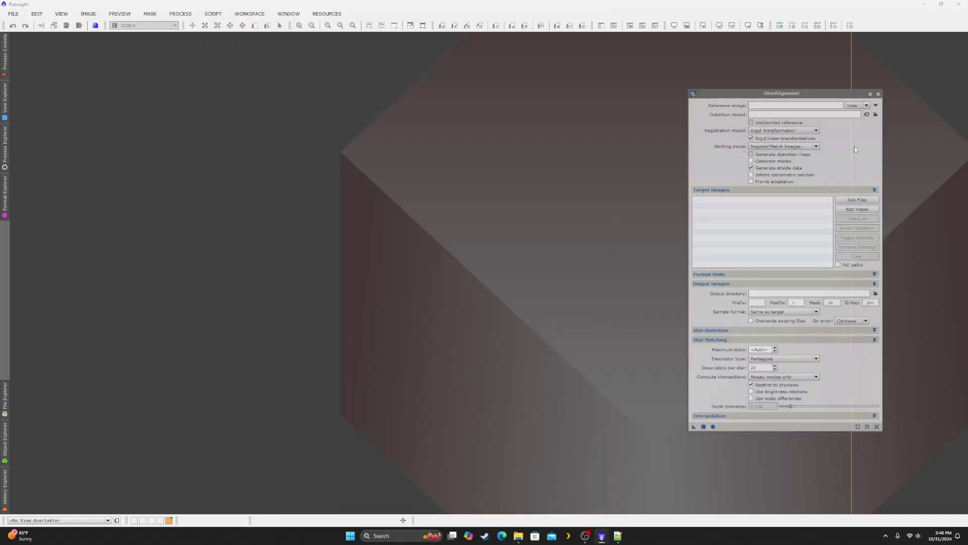
left_click_drag(828, 96, 815, 87)
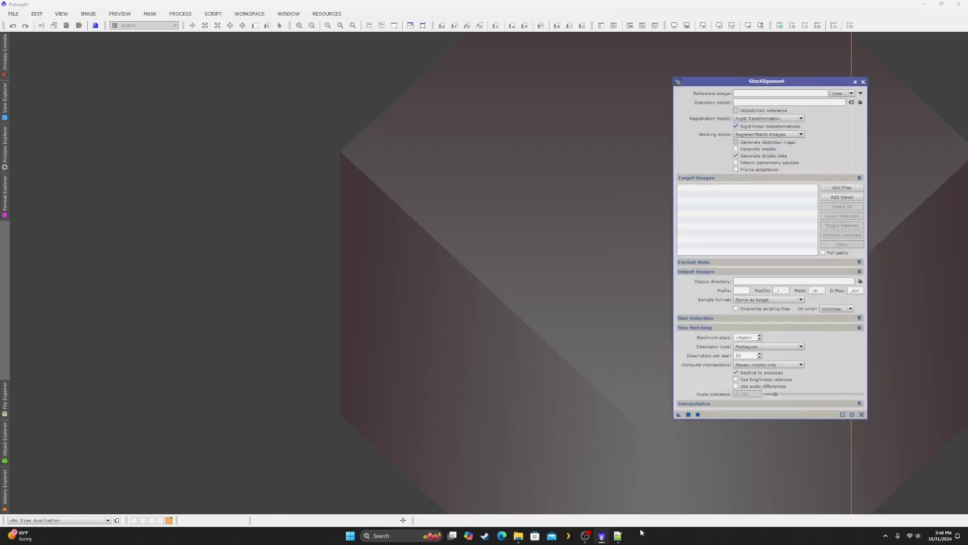
Step: Read the Step 2 notes in Notepad++ on where to find and how to choose the reference image for StarAlignment
left_click(618, 536)
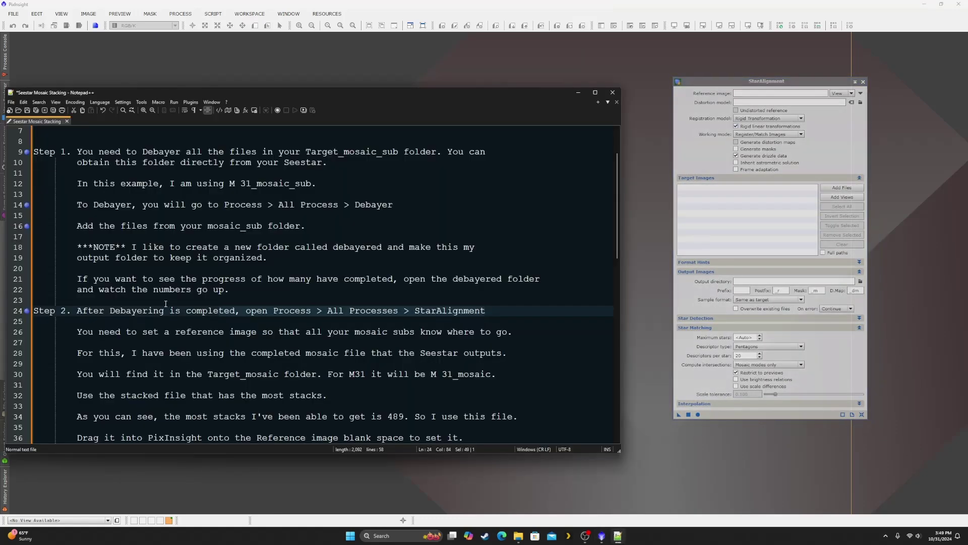
left_click_drag(79, 335, 514, 332)
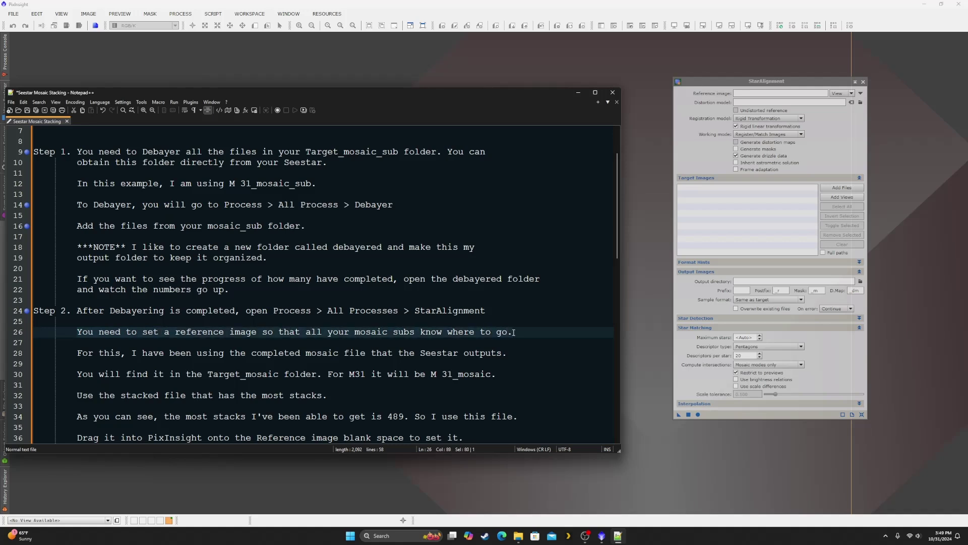
left_click_drag(78, 354, 510, 353)
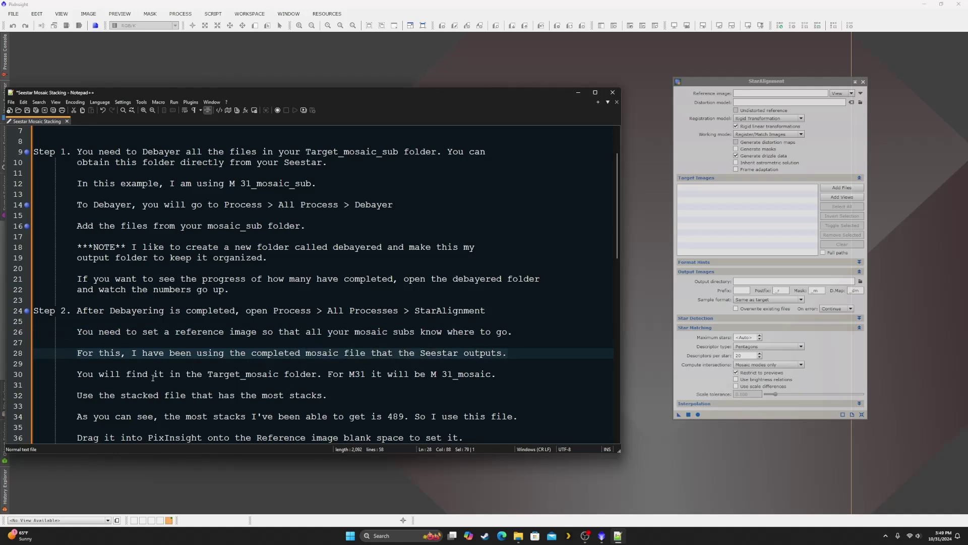
left_click_drag(80, 374, 499, 376)
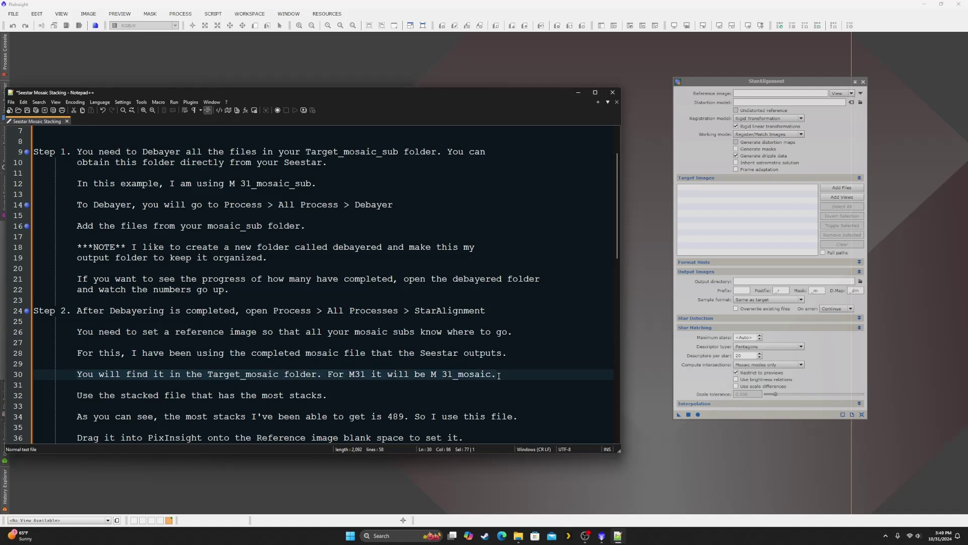
left_click_drag(78, 396, 333, 396)
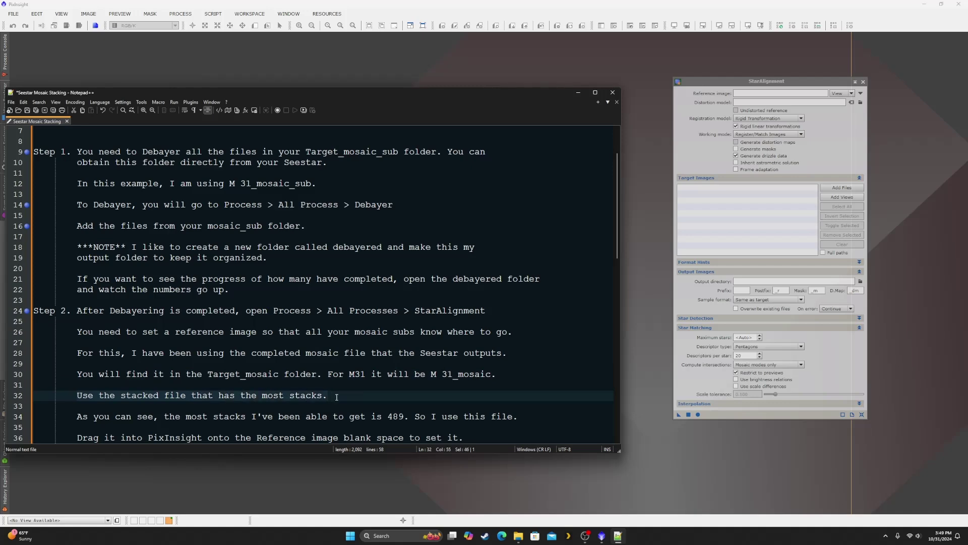
scroll(342, 378, "down", 5)
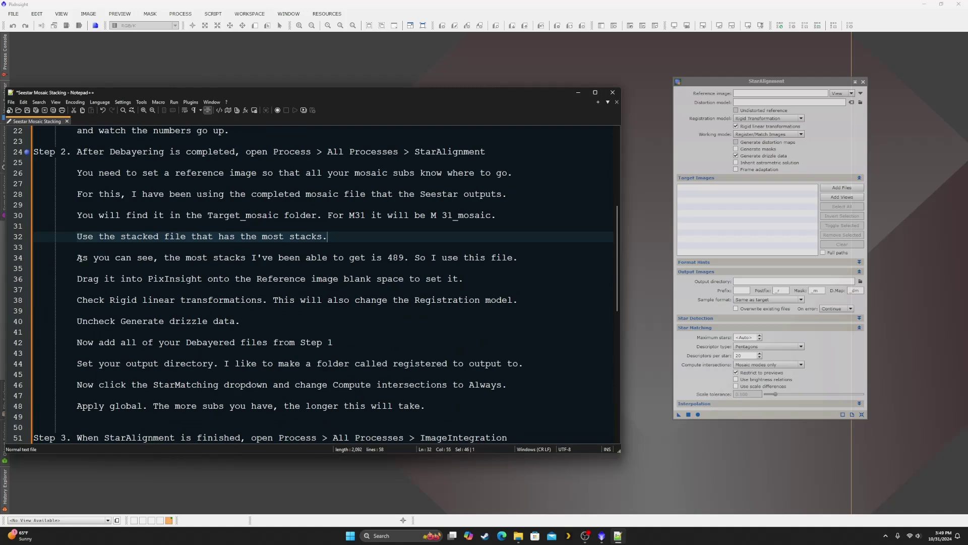
left_click_drag(85, 259, 519, 257)
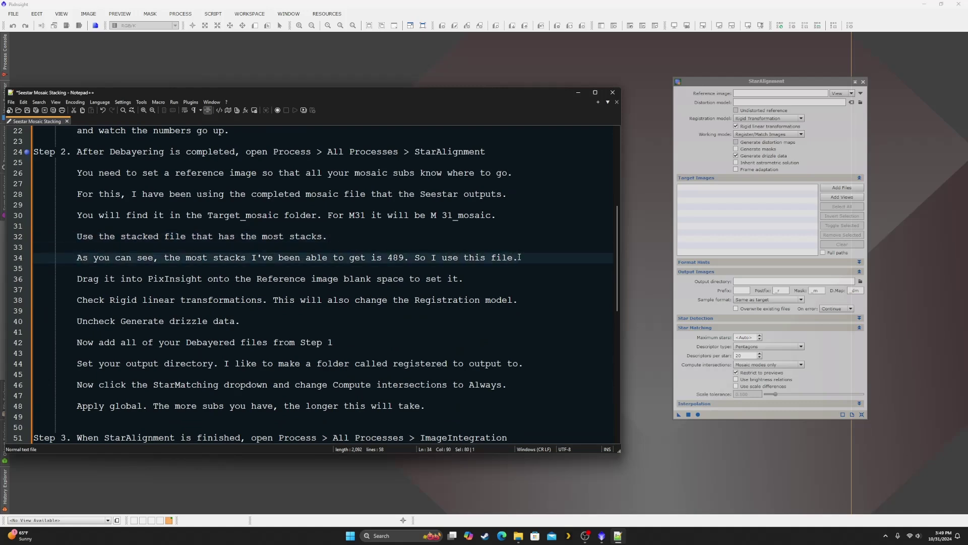
Step: From the M 31_mosaic folder in File Explorer, set the Stacked_489 mosaic FIT file as the StarAlignment reference image
left_click(519, 536)
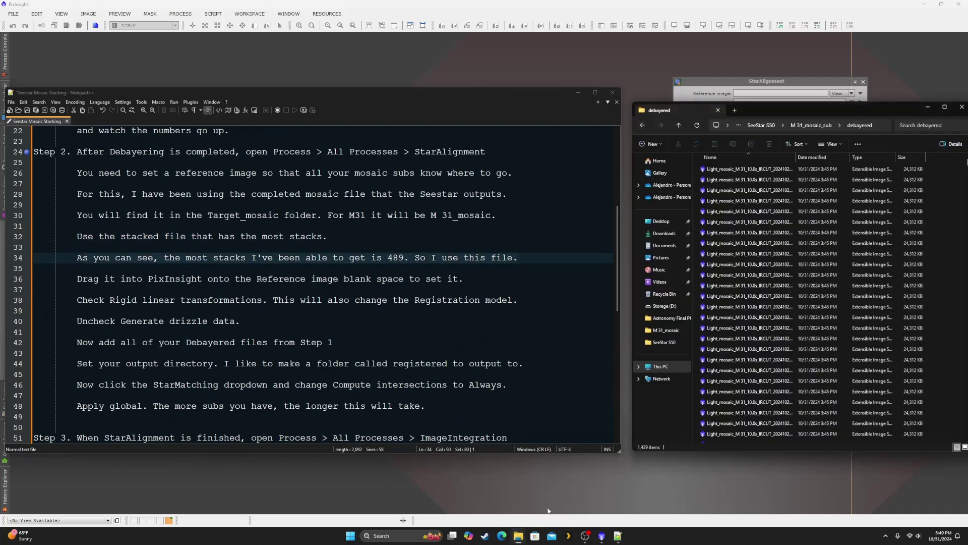
left_click(762, 125)
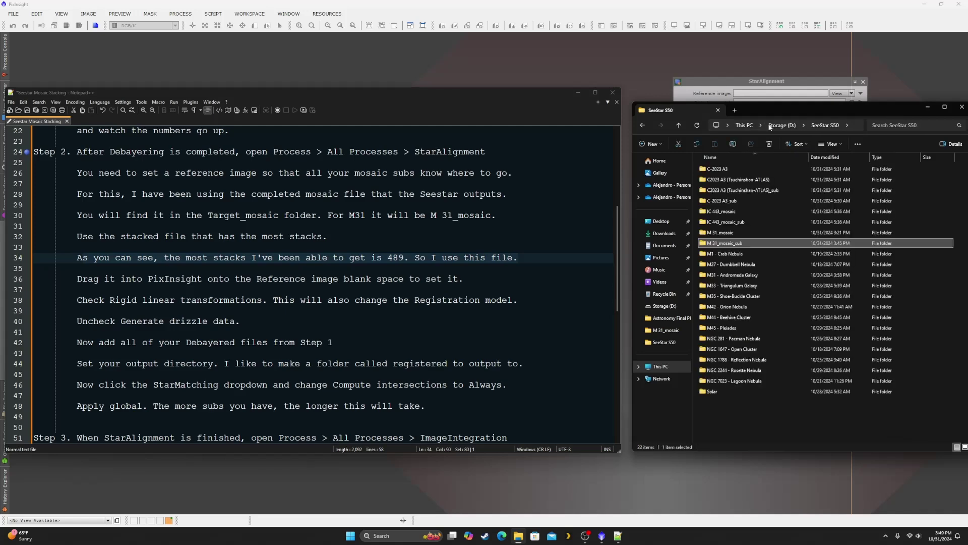
double_click(729, 234)
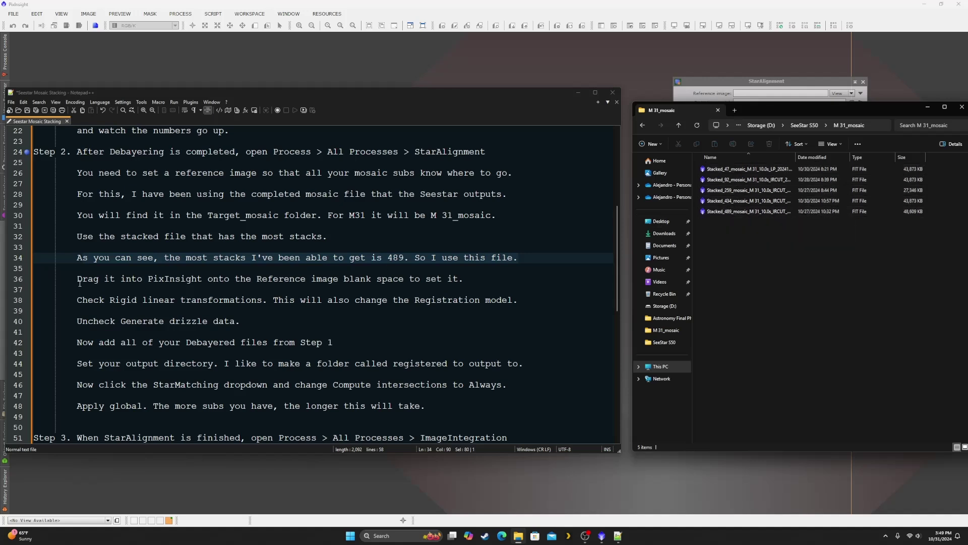
left_click_drag(78, 279, 474, 280)
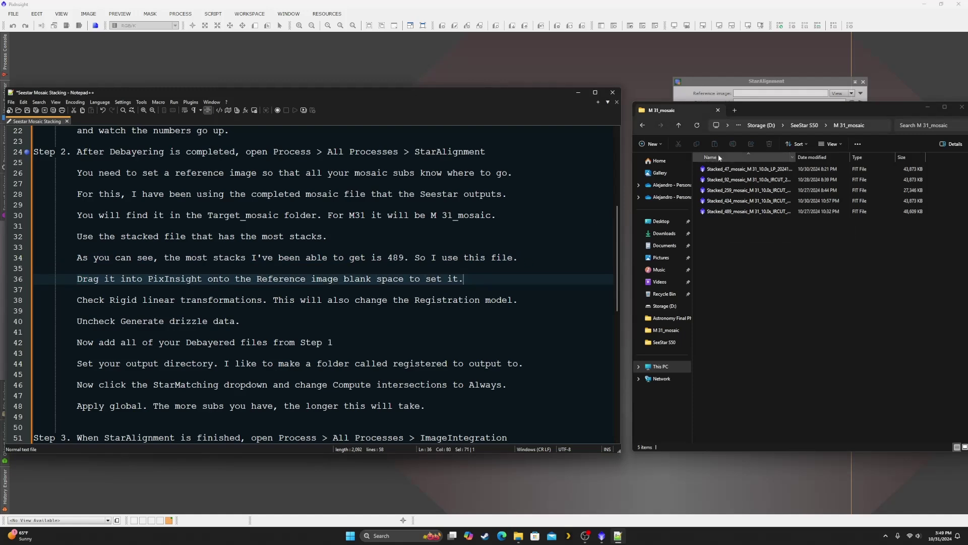
left_click_drag(777, 108, 772, 270)
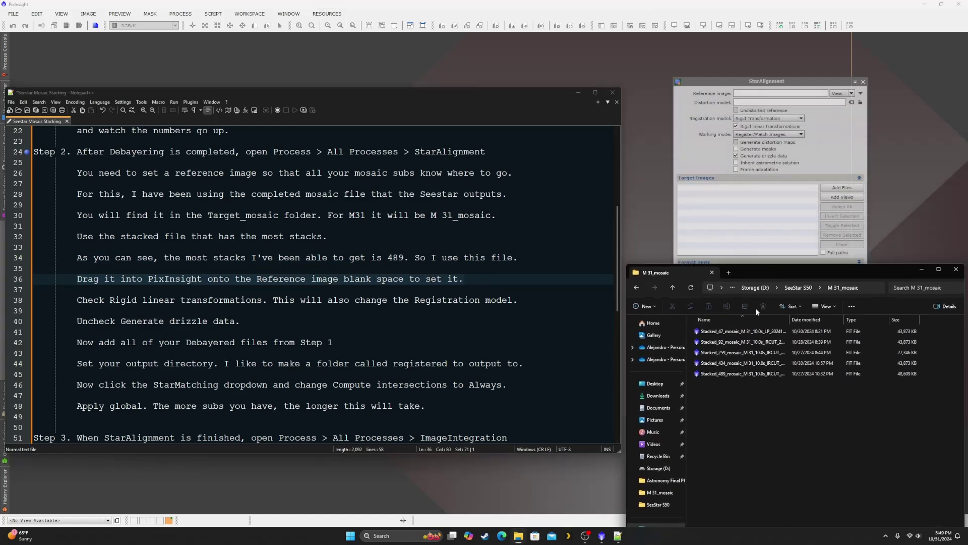
left_click_drag(718, 375, 770, 98)
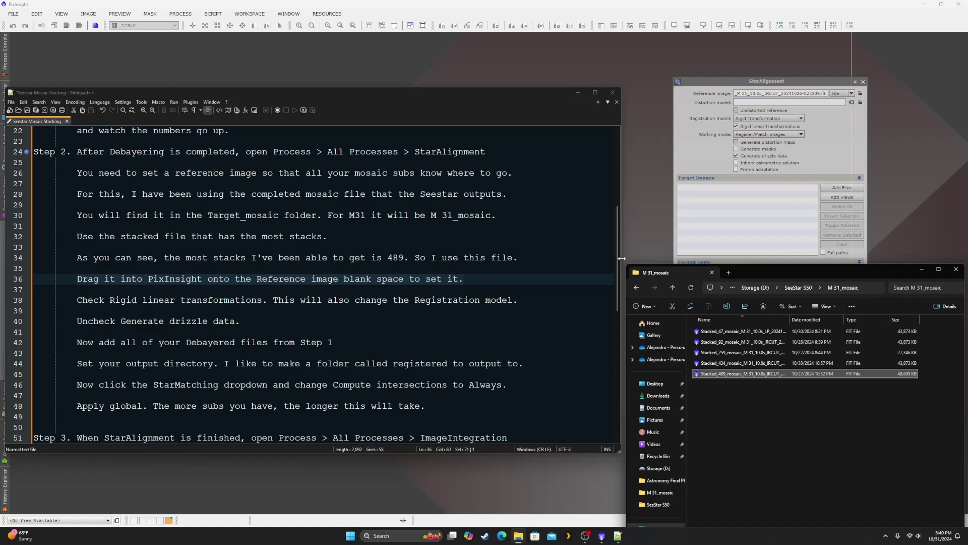
Step: Check the notes on rigid linear transformations and drizzle data, and turn off Generate drizzle data in PixInsight's StarAlignment
left_click_drag(75, 301, 517, 302)
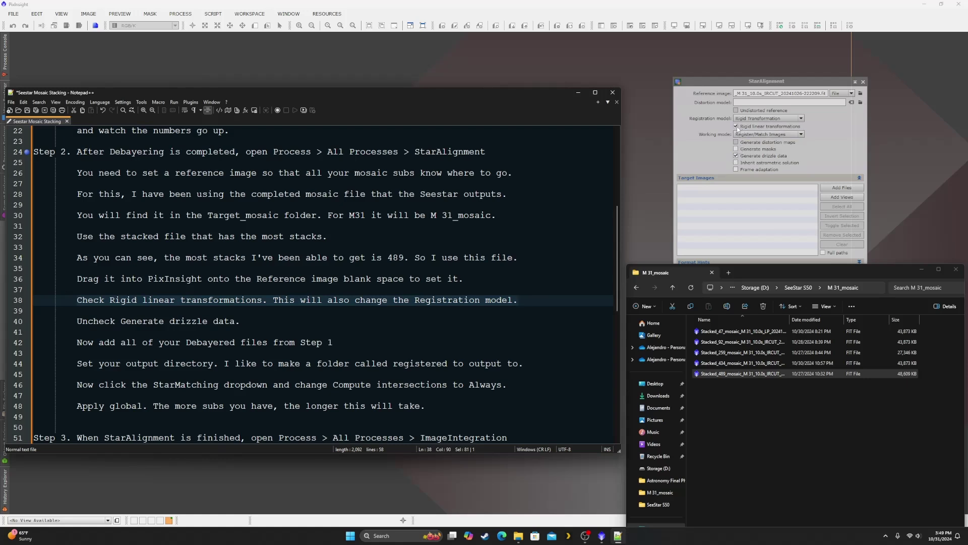
left_click_drag(73, 324, 249, 326)
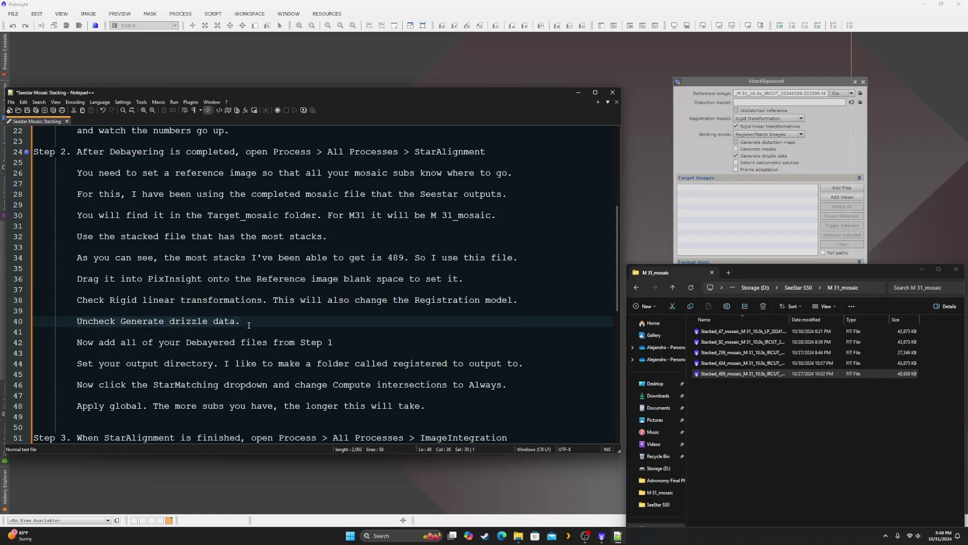
left_click(736, 156)
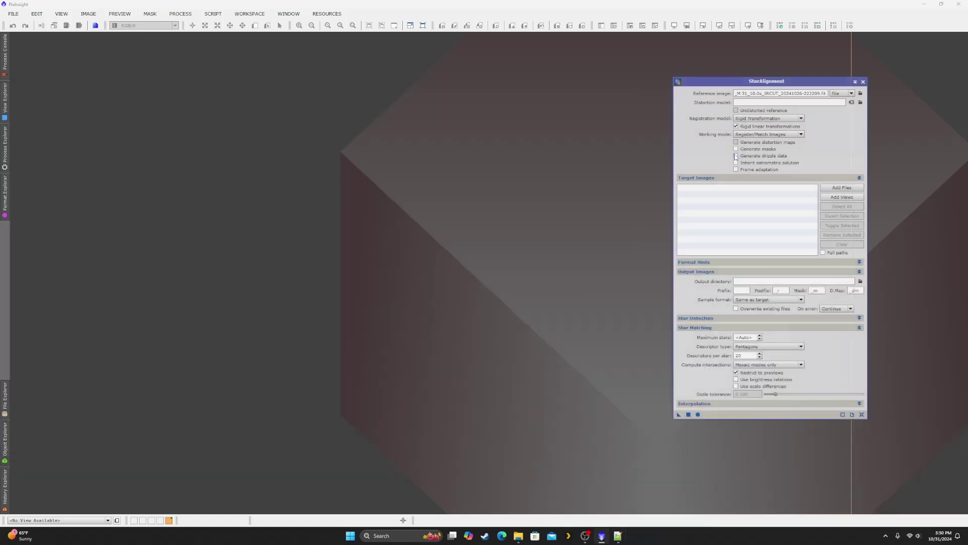
Step: Consult the notes in Notepad++ and add all files from the debayered folder as StarAlignment target images in PixInsight
left_click(617, 536)
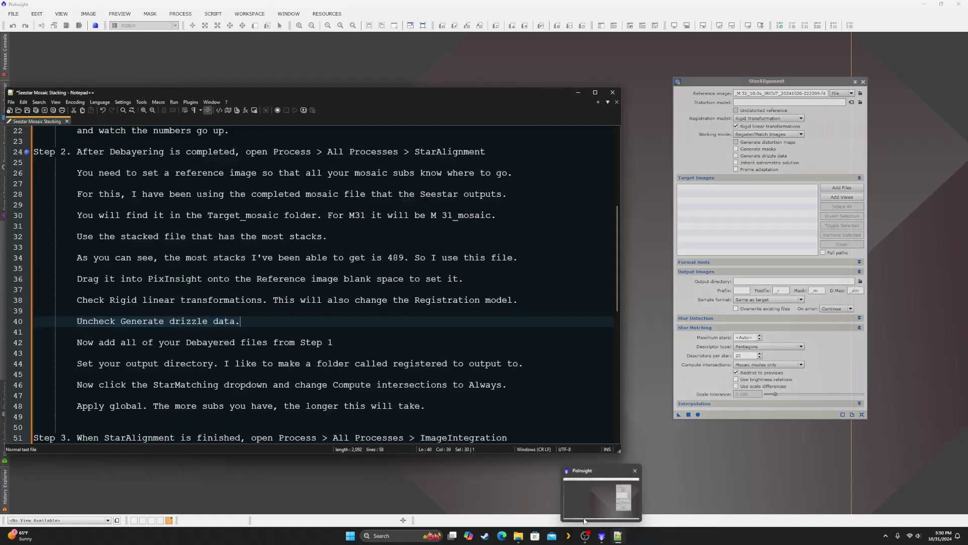
left_click_drag(79, 343, 341, 344)
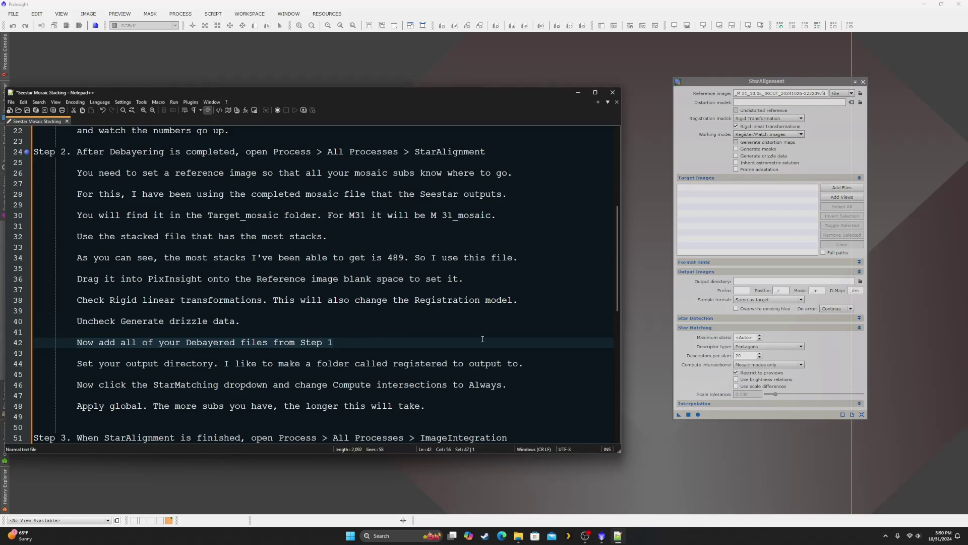
left_click(835, 186)
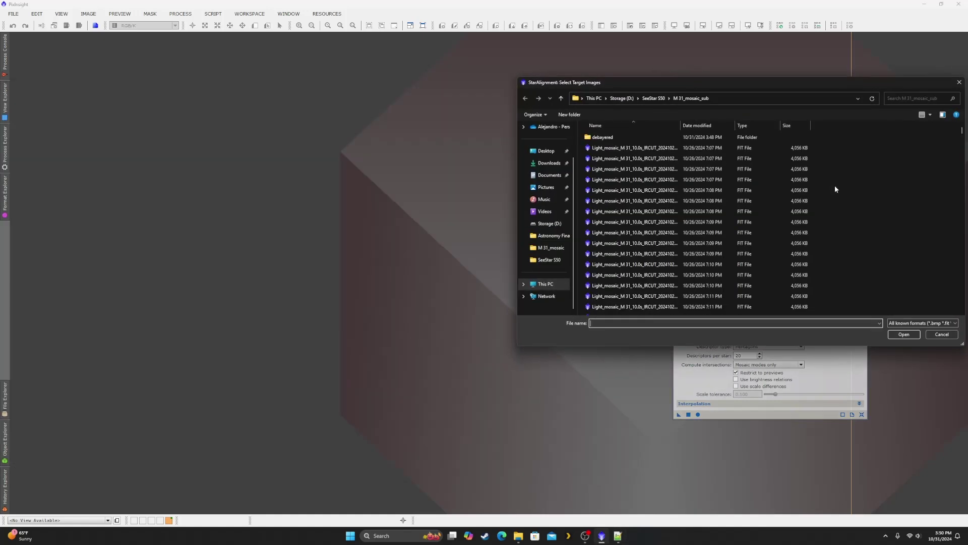
double_click(601, 137)
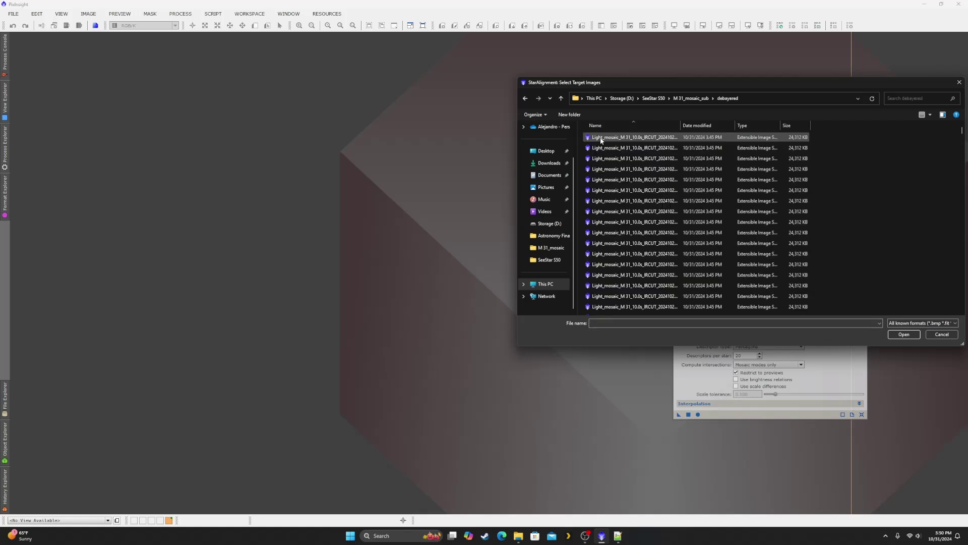
left_click(601, 141)
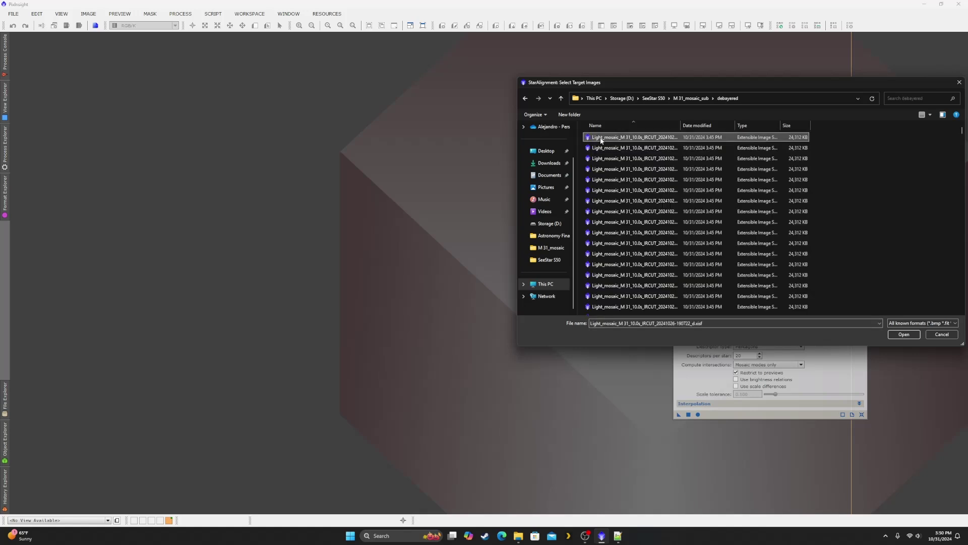
key("ctrl+a")
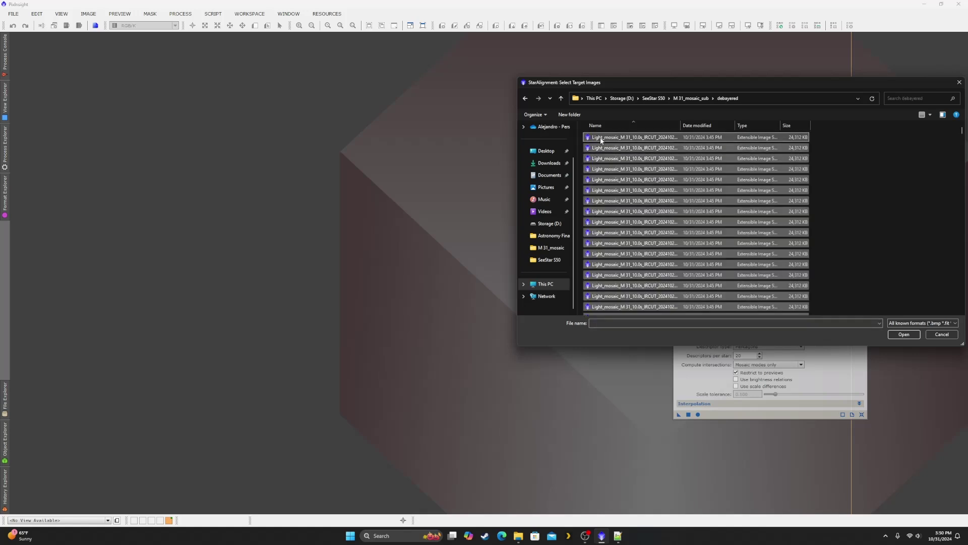
left_click(904, 335)
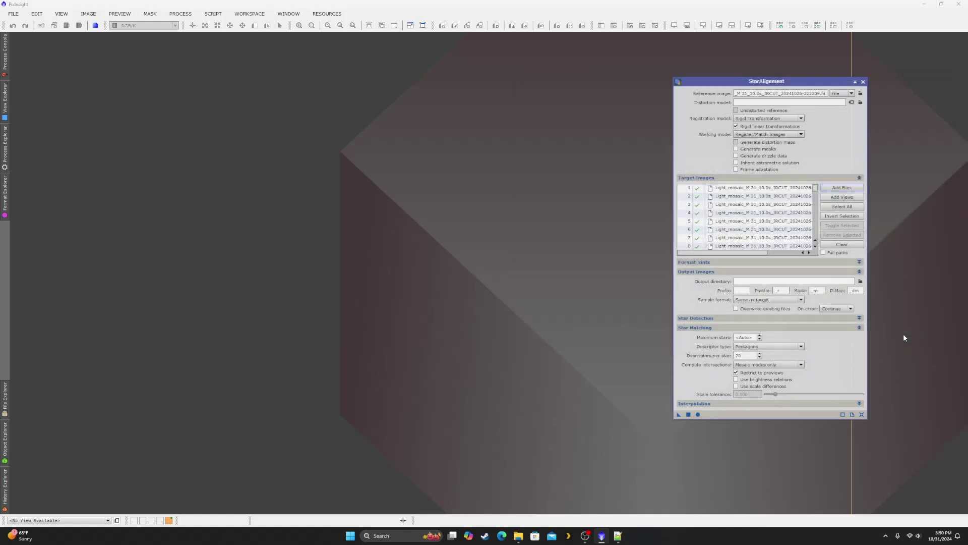
Step: Following the notes, create a folder named registered inside M 31_mosaic_sub and set it as the StarAlignment output directory
left_click(616, 535)
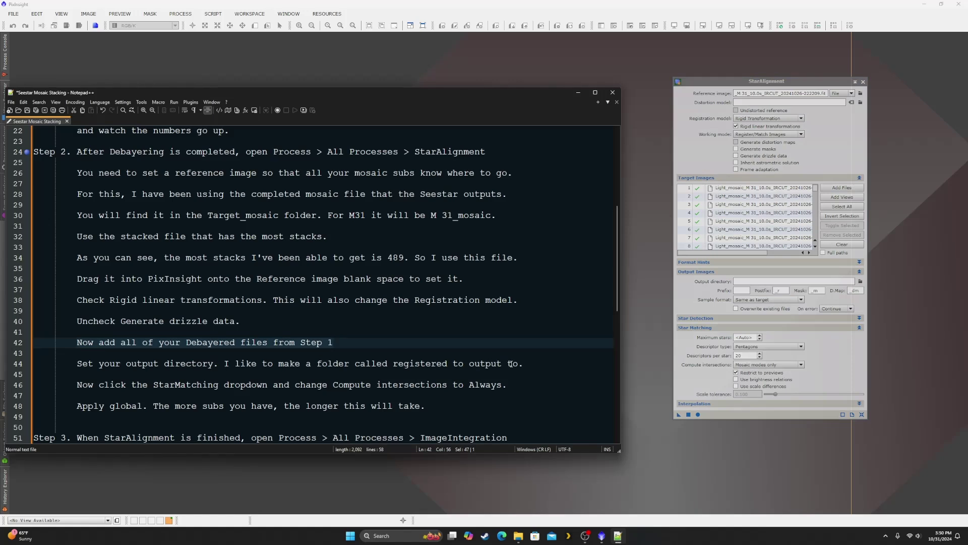
left_click(844, 280)
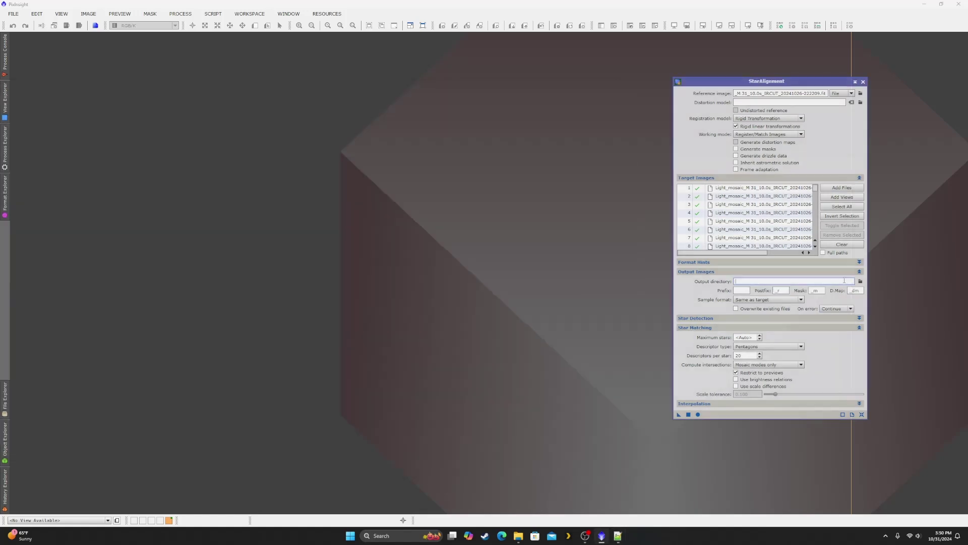
left_click(860, 282)
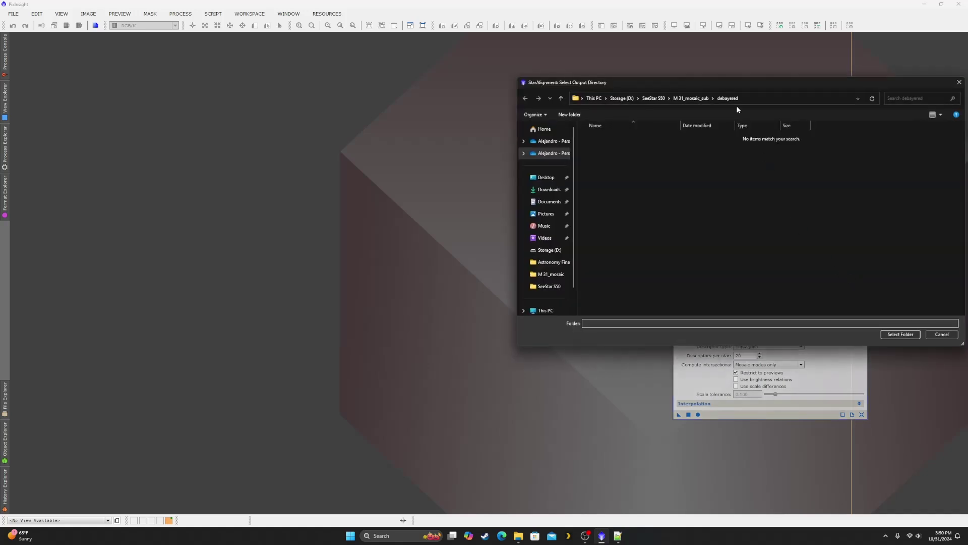
left_click(691, 98)
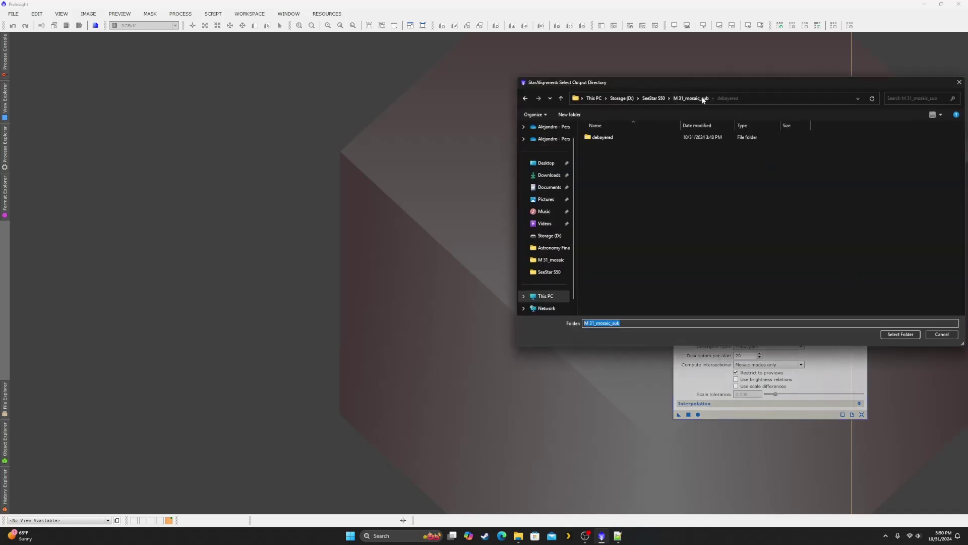
right_click(622, 184)
mouse_move(669, 301)
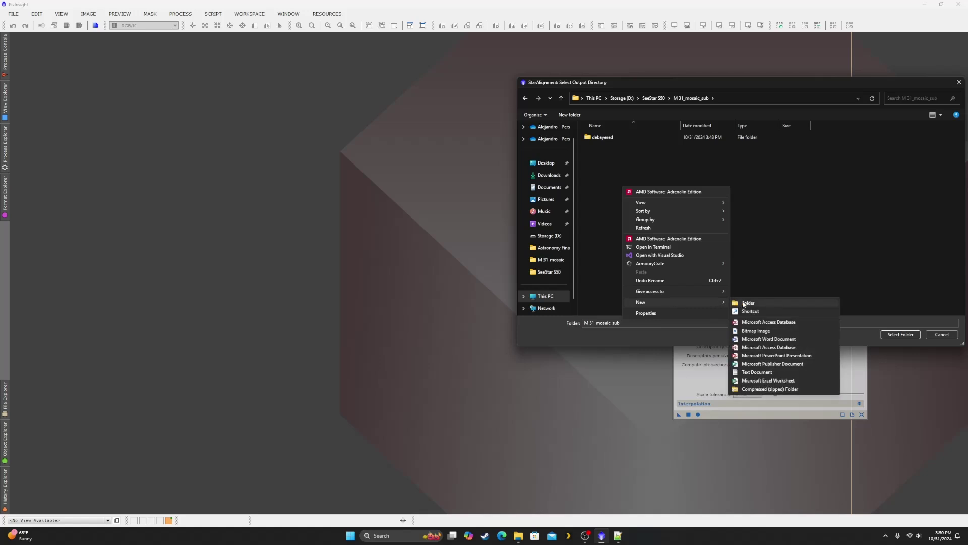
left_click(748, 303)
type("registered")
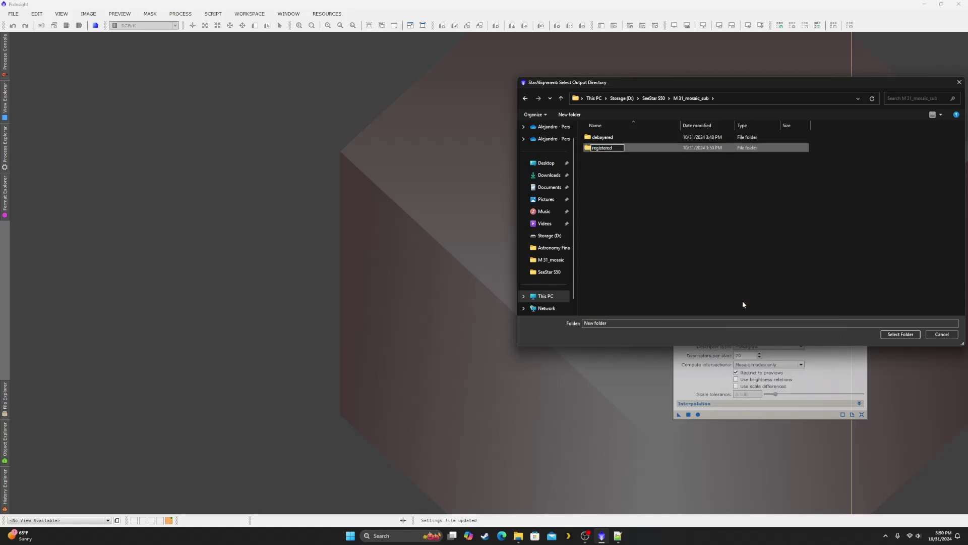
key("Return")
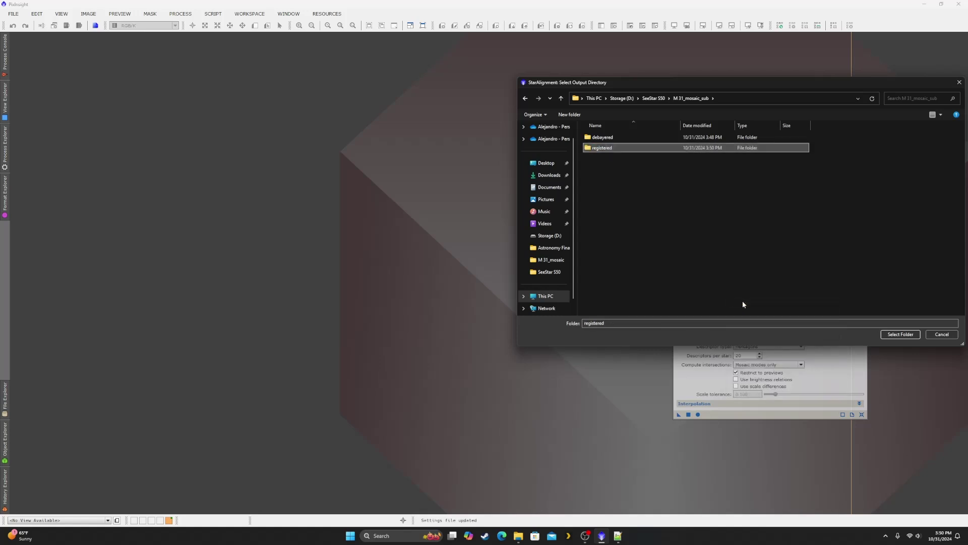
left_click(898, 335)
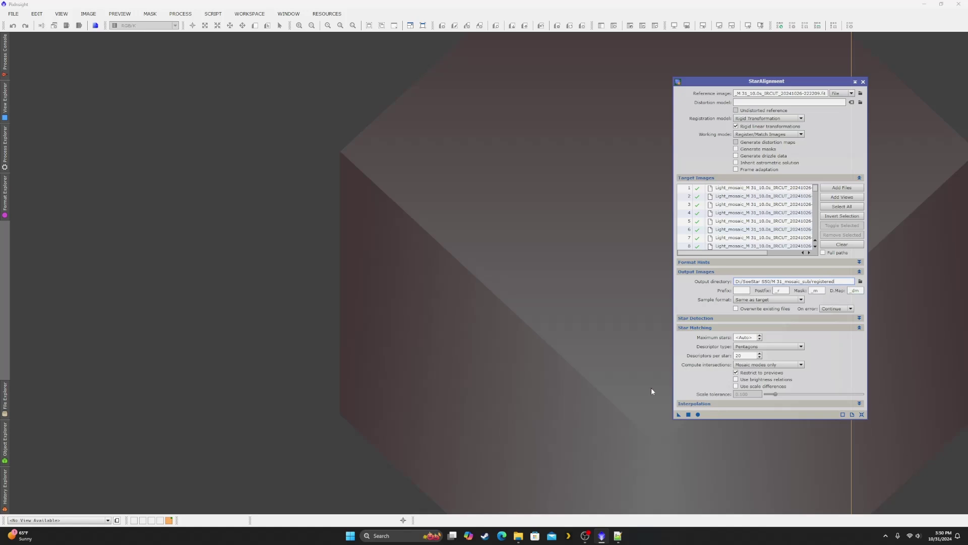
Step: Read the Star Matching instruction in the Notepad++ notes and set Compute intersections to Always in PixInsight's StarAlignment
left_click(619, 535)
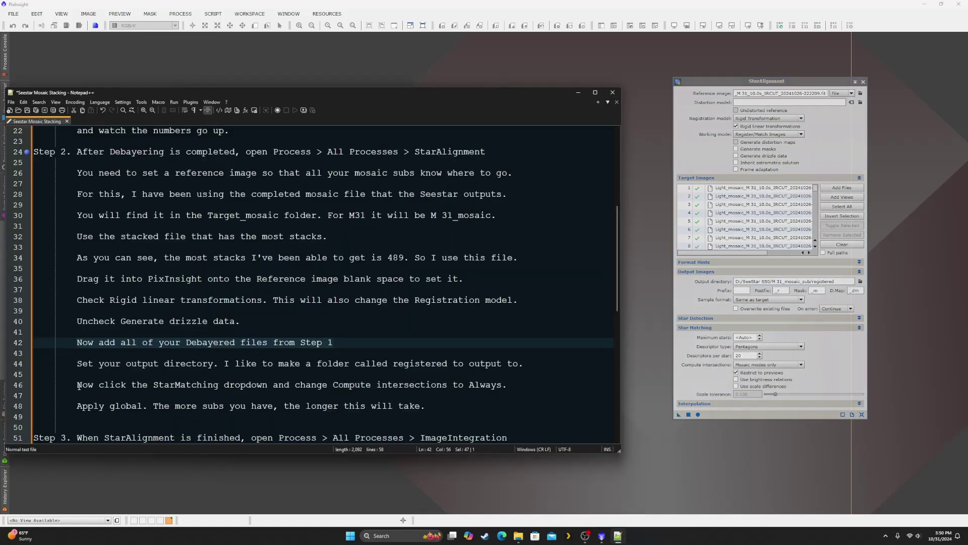
left_click_drag(79, 387, 509, 386)
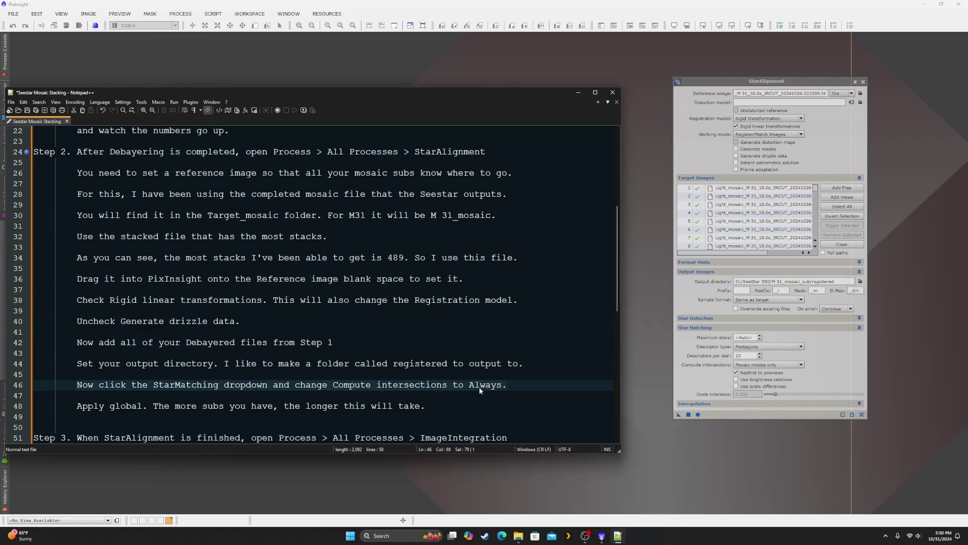
left_click(747, 329)
left_click(734, 328)
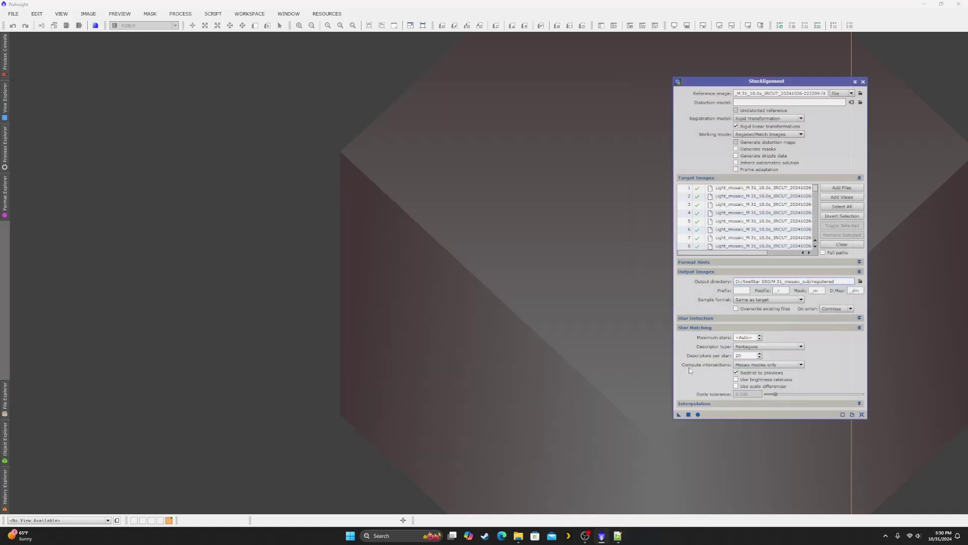
left_click(785, 365)
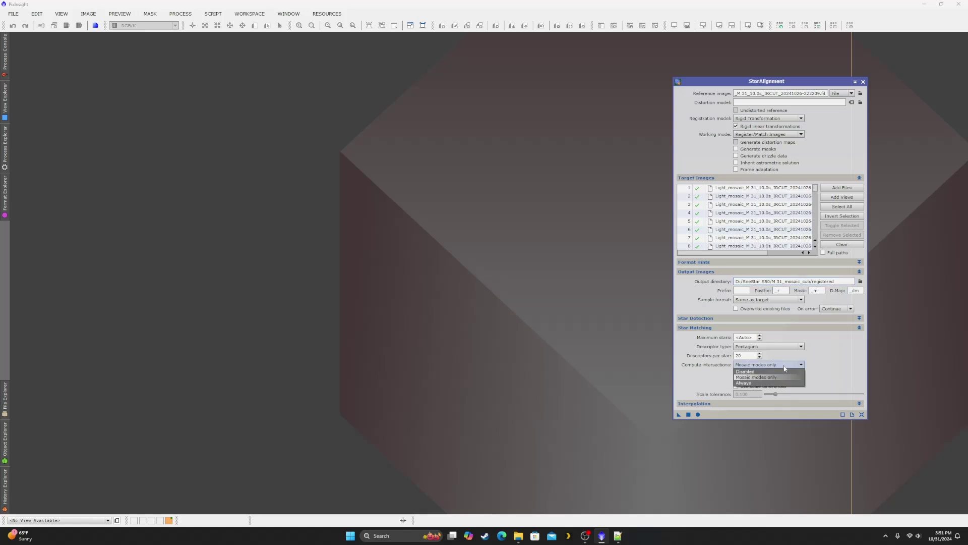
left_click(764, 382)
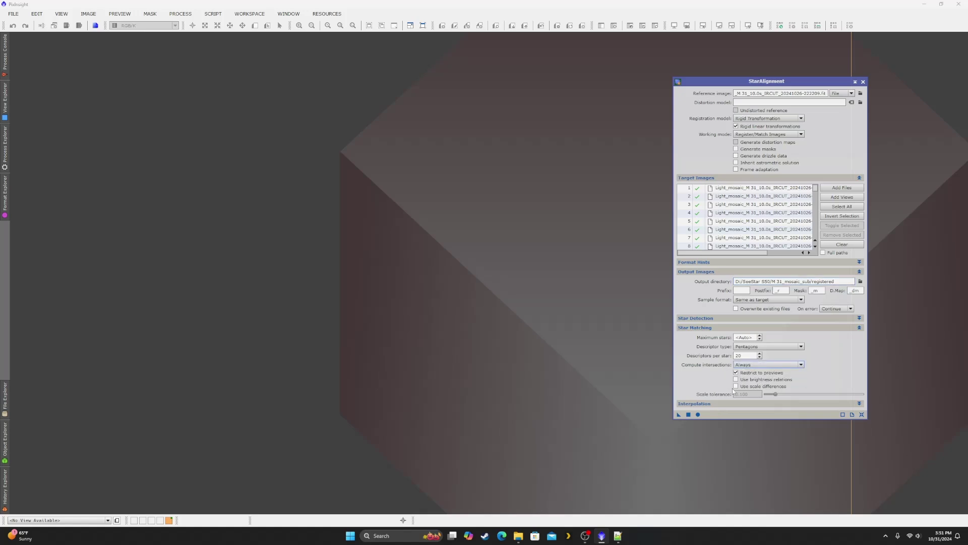
Step: Check the last Step 2 instruction in the Notepad++ notes and run StarAlignment globally in PixInsight
left_click(618, 536)
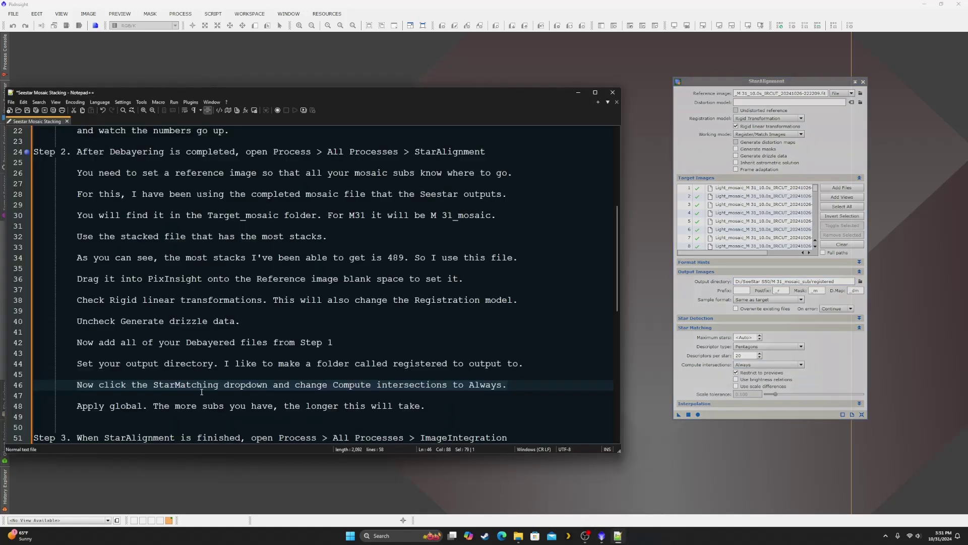
scroll(202, 392, "down", 2)
left_click_drag(80, 344, 427, 344)
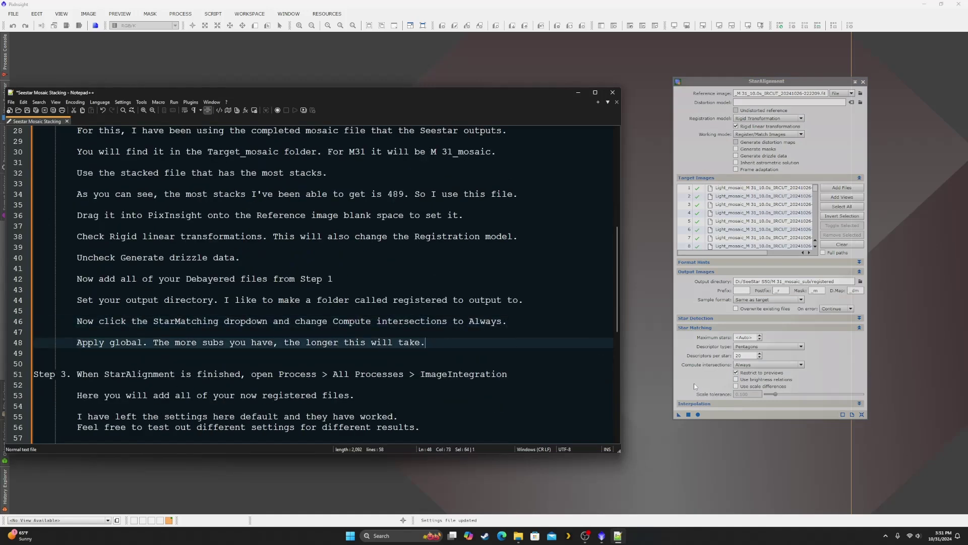
left_click(699, 414)
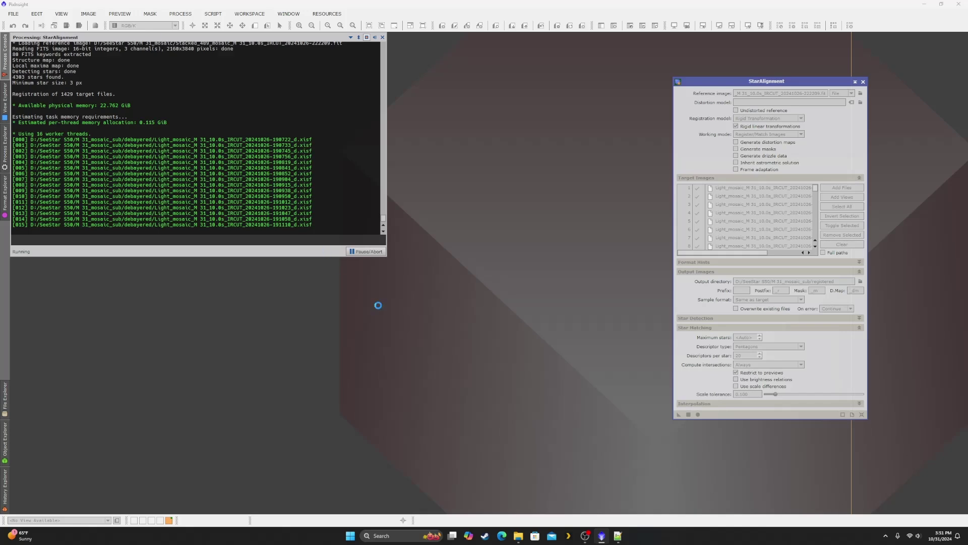
Step: In the Notepad++ notes, add "Here again, you can open the registered folder, if you created one, and track the completion." below Step 2's Apply global line
left_click(618, 535)
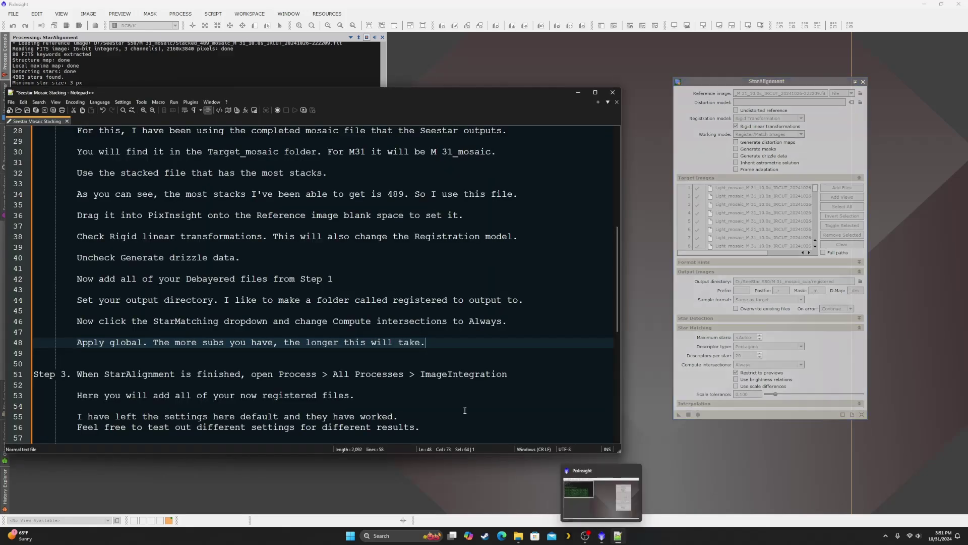
left_click(437, 343)
key("Return")
key("Return")
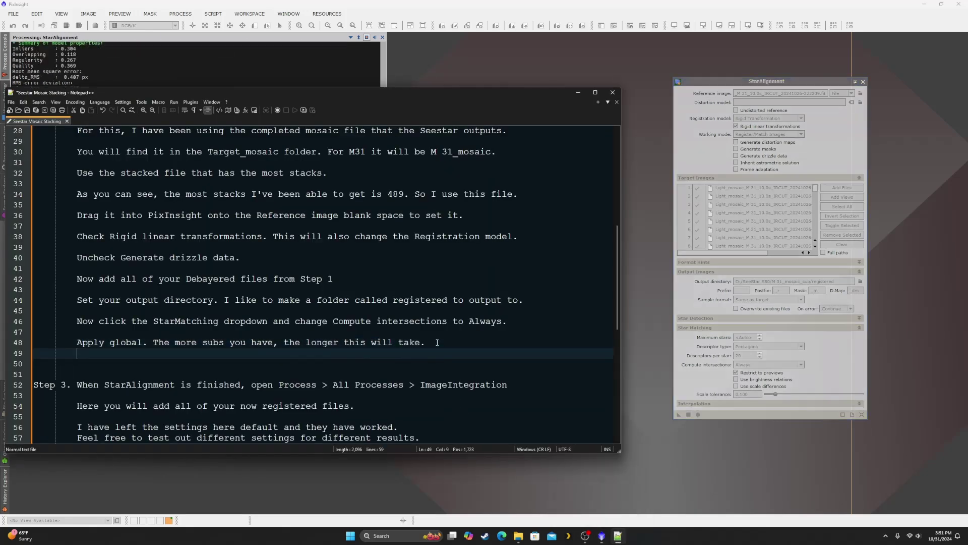
type("Here ")
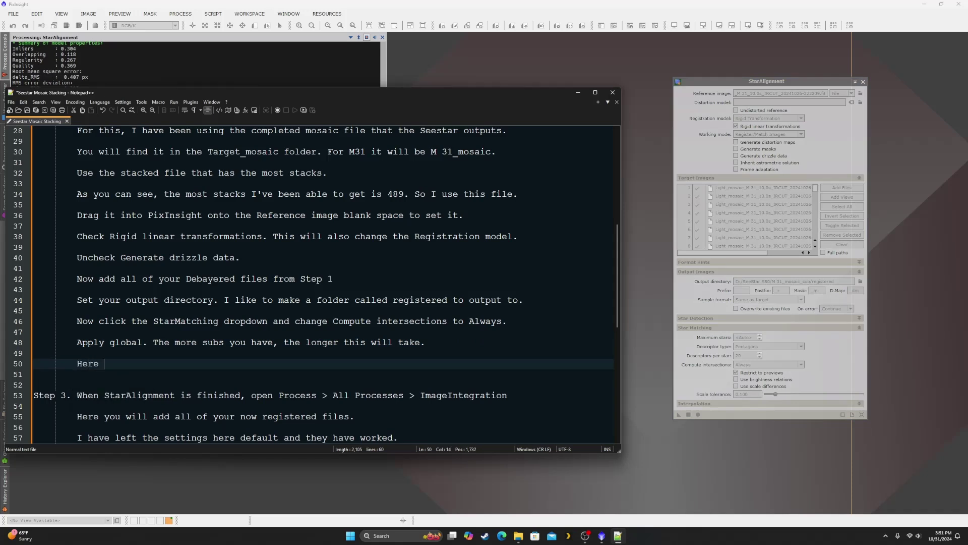
type("again, you ca")
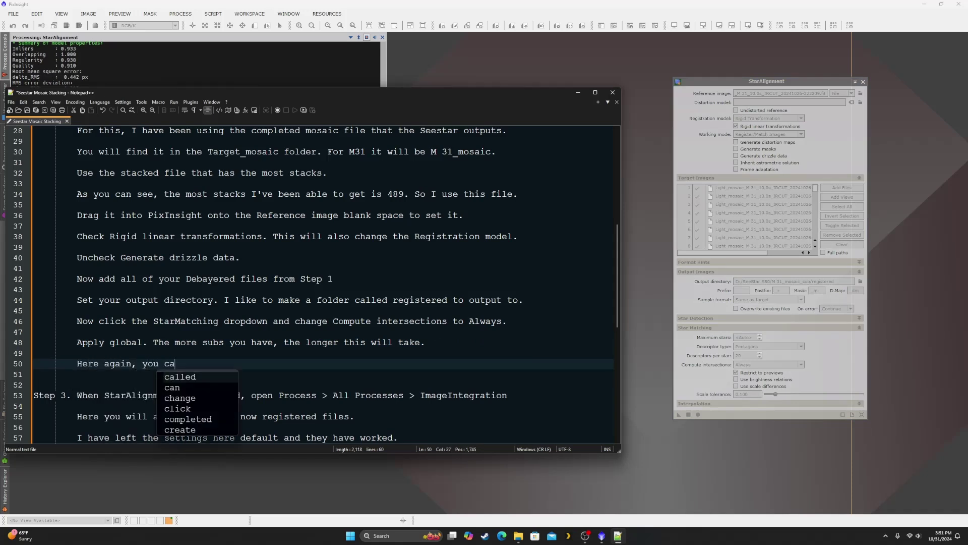
type("n open the ")
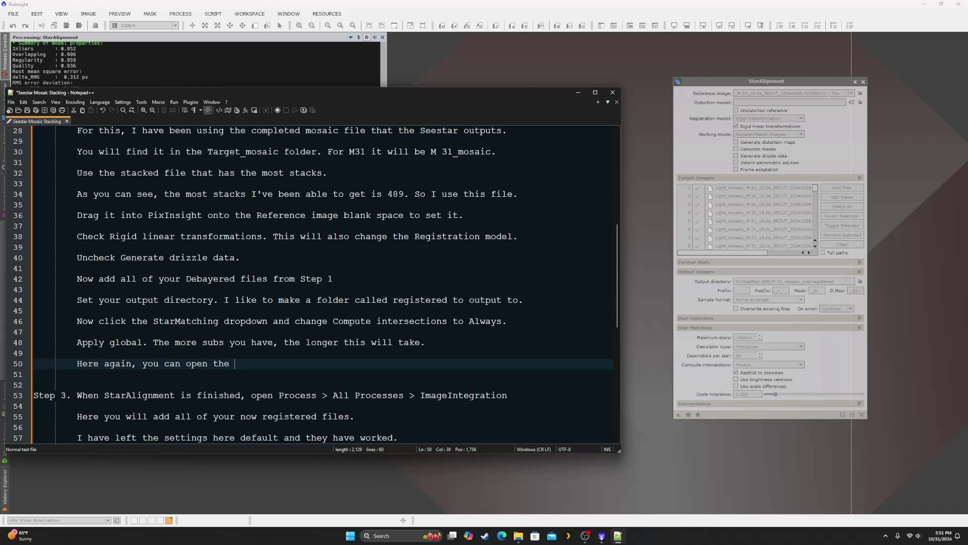
type("regist")
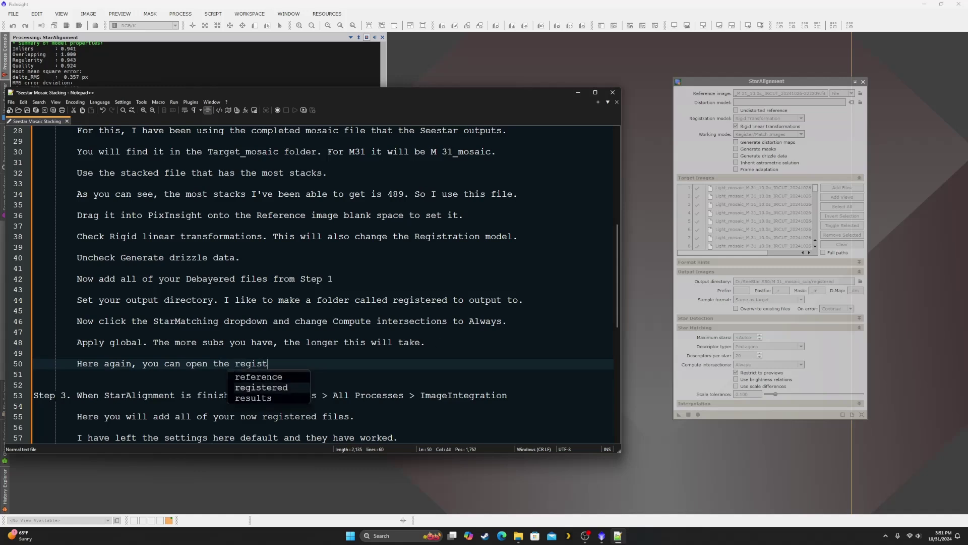
type("ered folder,")
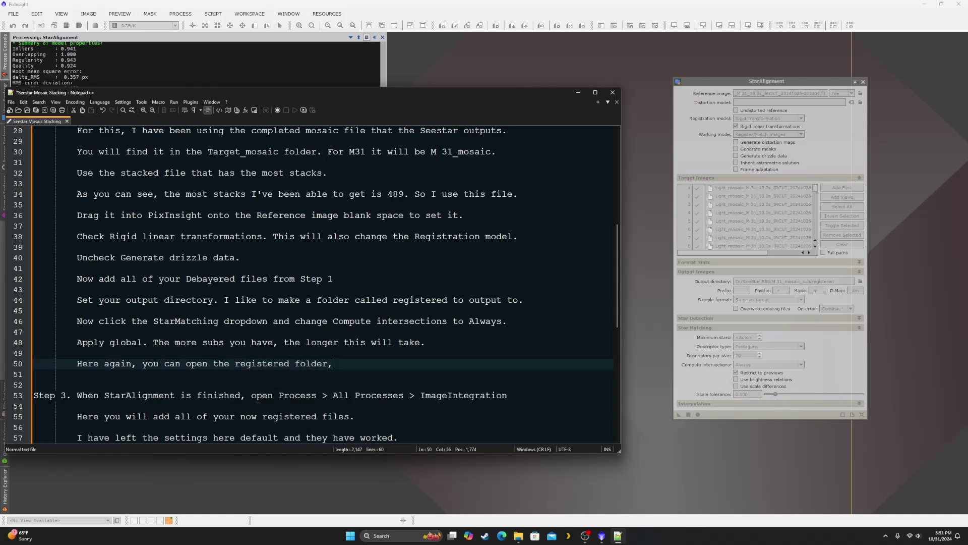
type(" if you create")
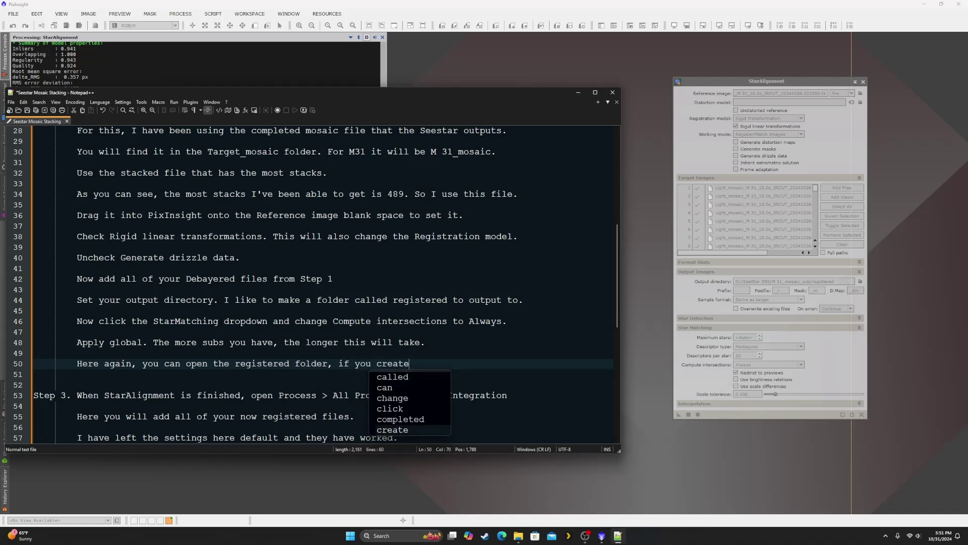
type("d one, and track")
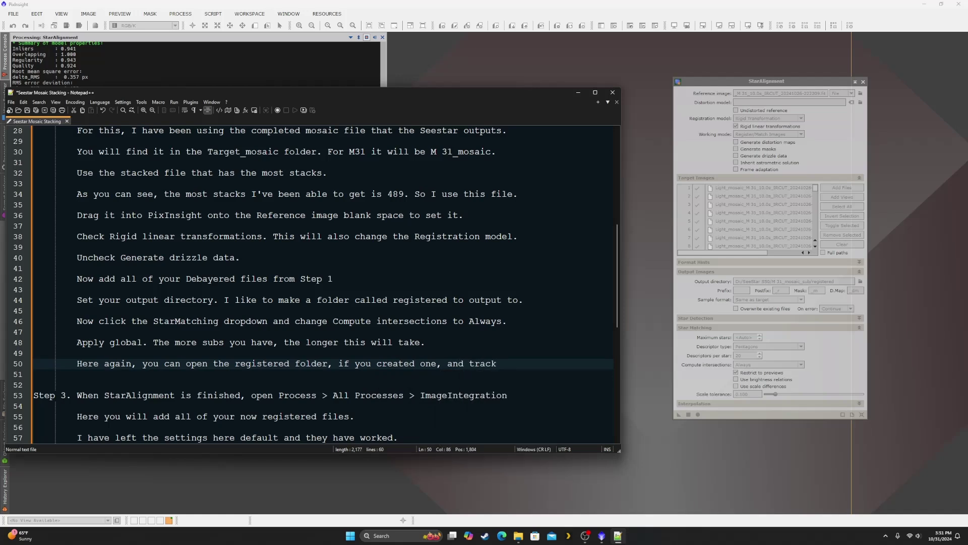
type(" the compl")
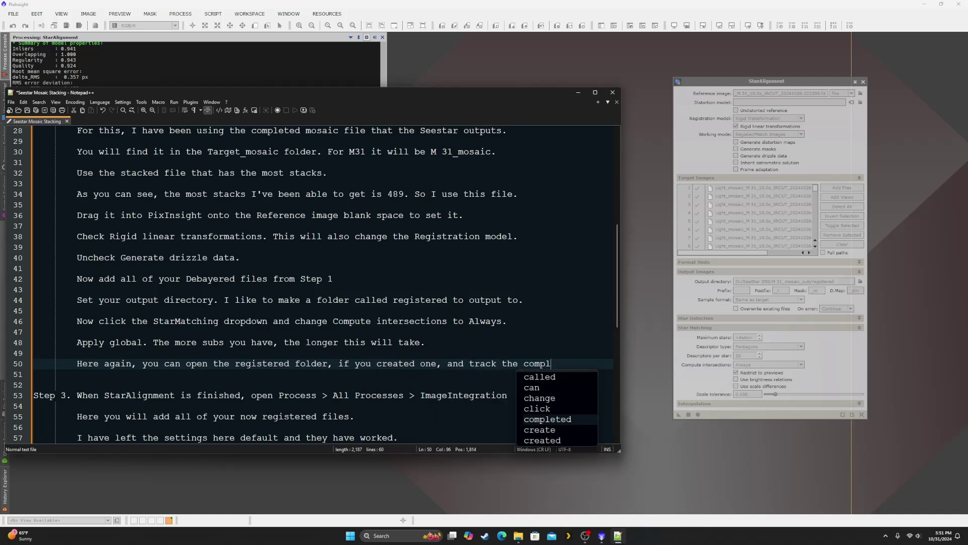
type("etion")
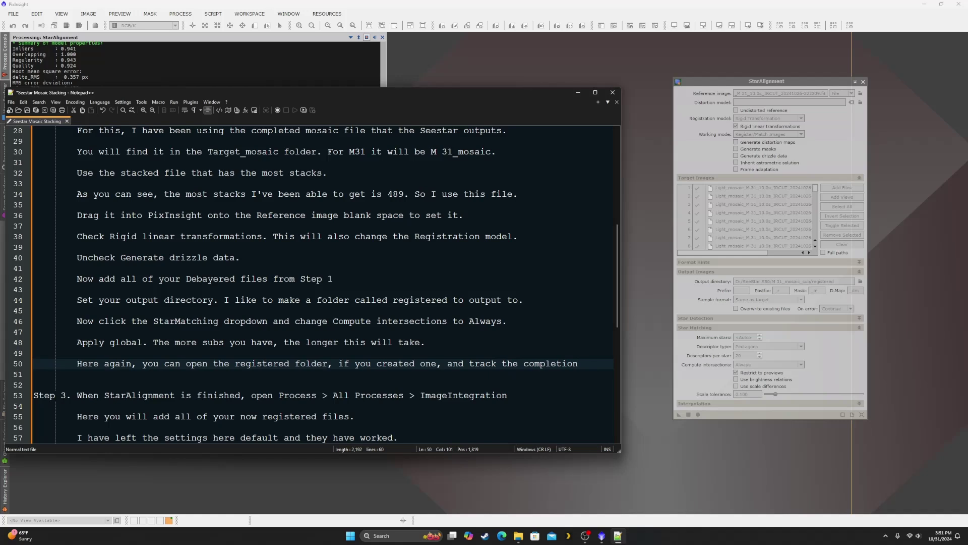
type(".")
Step: Open the registered folder inside M 31_mosaic_sub in File Explorer and track the StarAlignment output alongside PixInsight
left_click(518, 536)
left_click(804, 288)
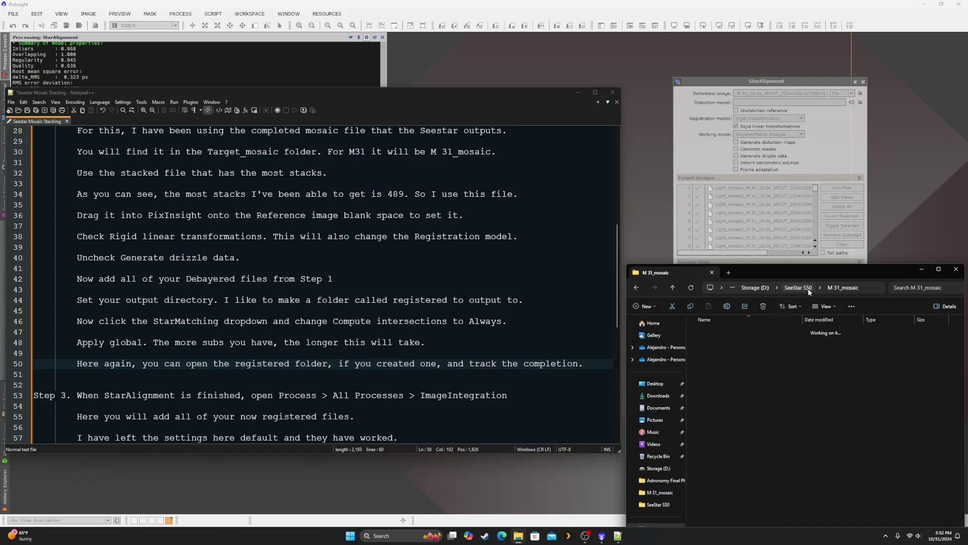
double_click(727, 404)
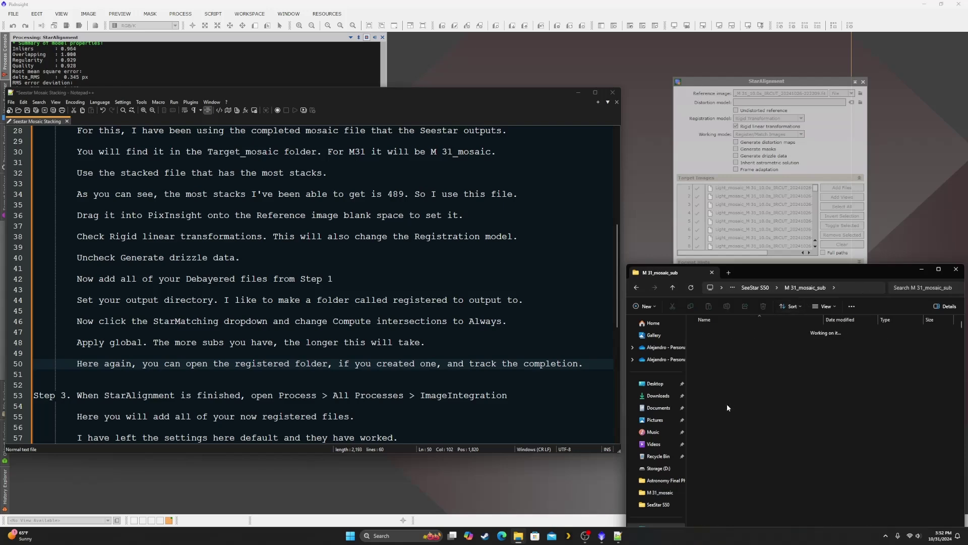
double_click(713, 342)
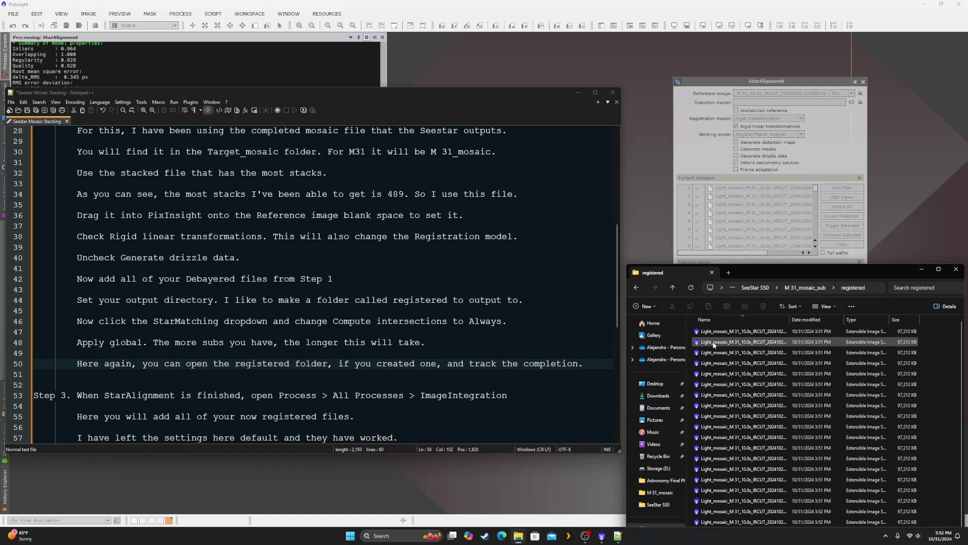
left_click_drag(736, 272, 757, 83)
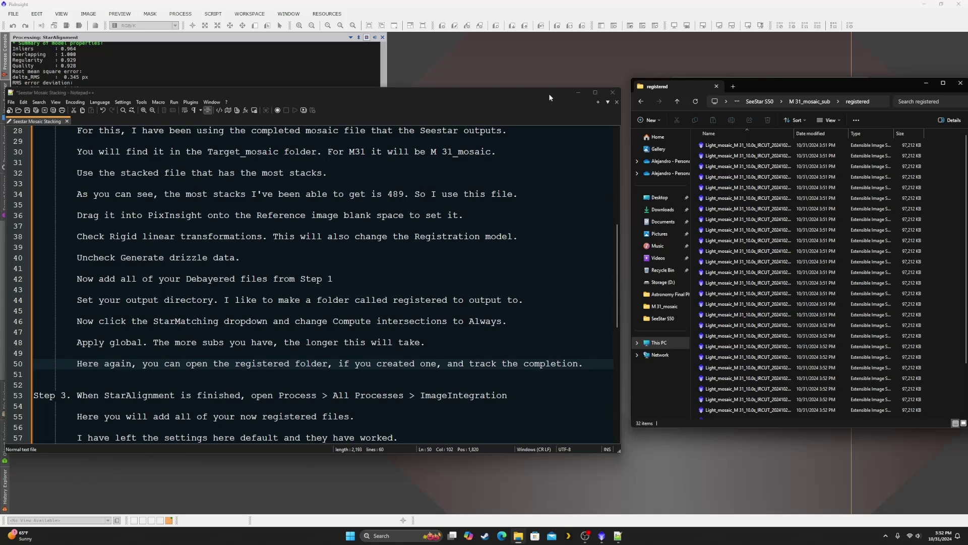
left_click(576, 96)
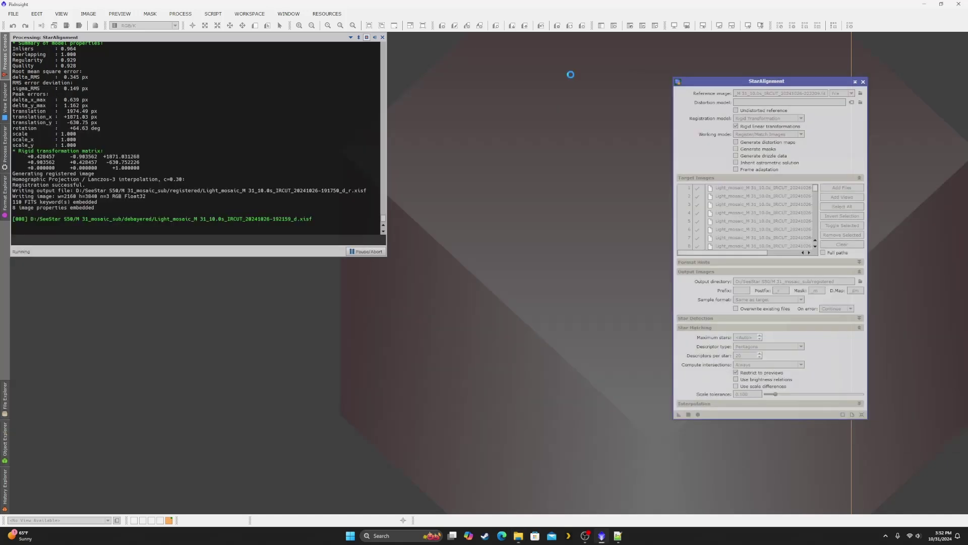
left_click(519, 536)
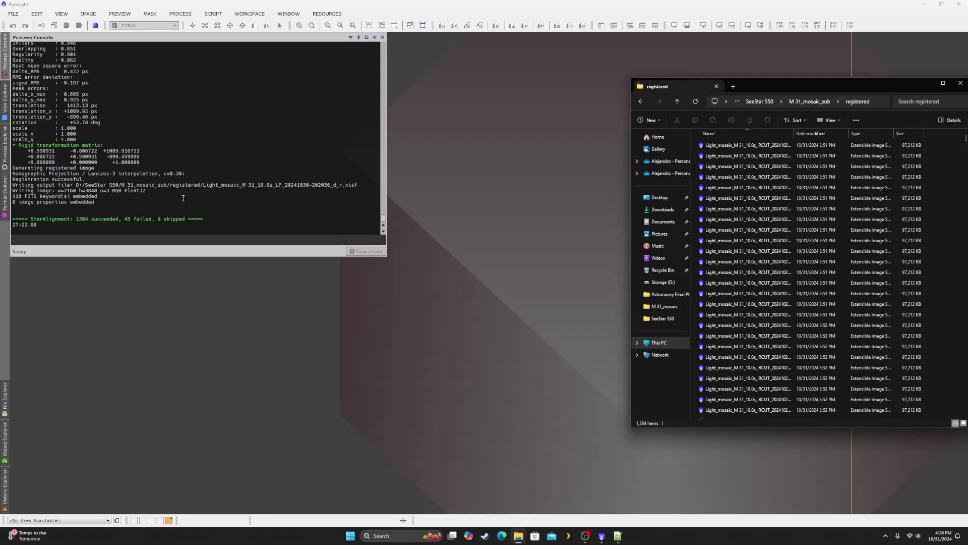
Step: Read the first Step 3 instruction in the Notepad++ notes, then open ImageIntegration in PixInsight and close StarAlignment
left_click(618, 536)
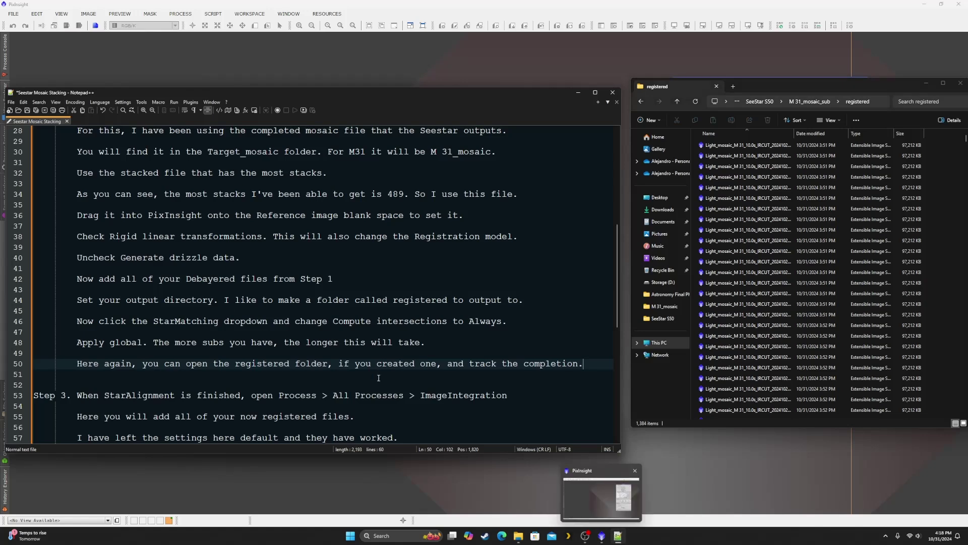
scroll(189, 297, "down", 2)
scroll(189, 298, "down", 3)
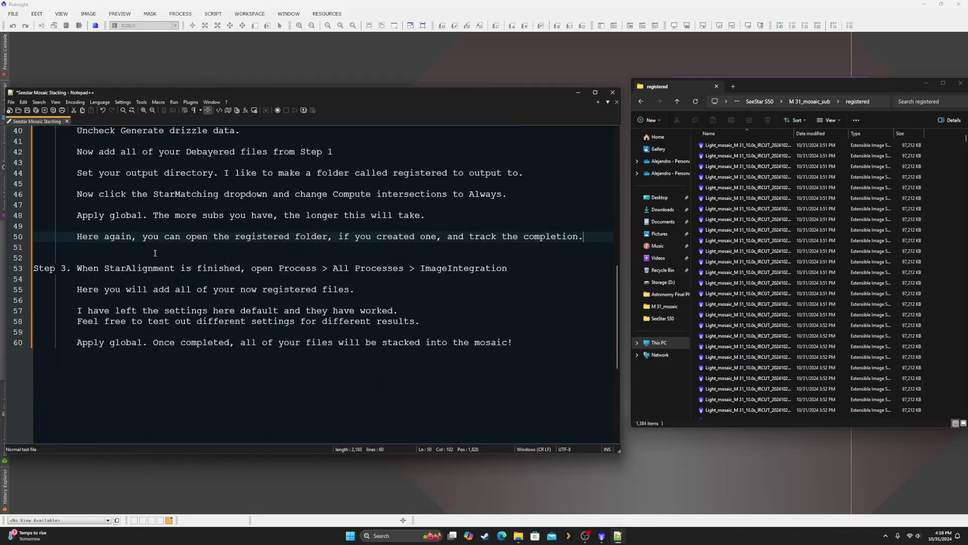
left_click_drag(79, 270, 507, 272)
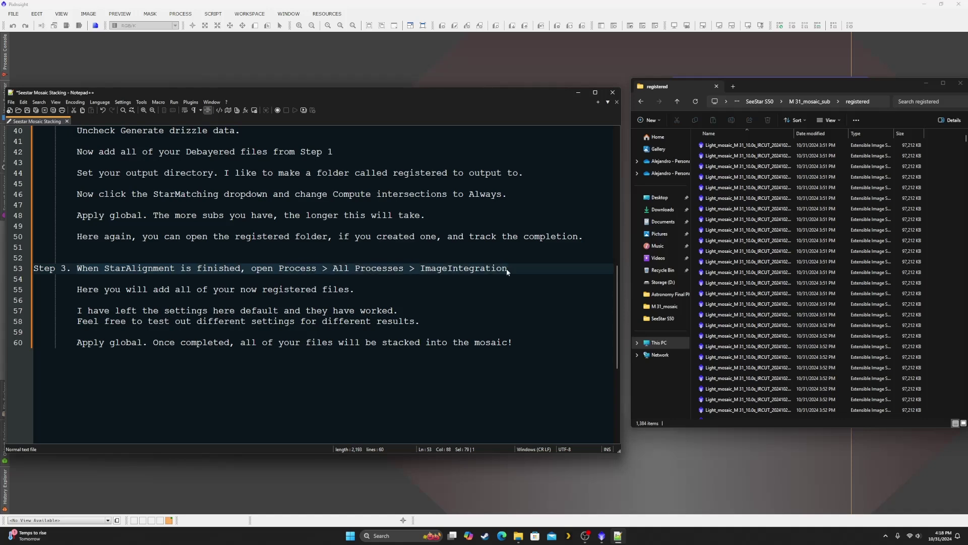
left_click(186, 14)
mouse_move(193, 26)
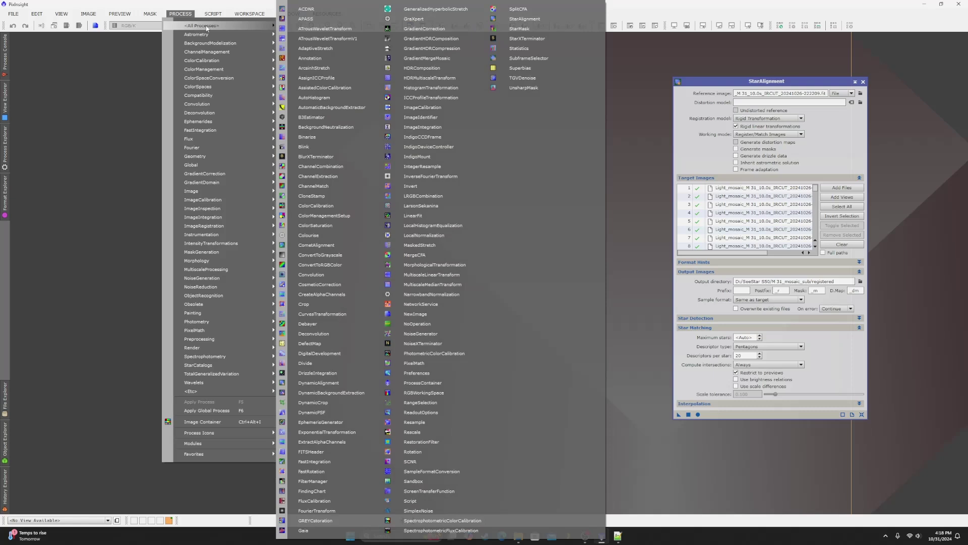
left_click(433, 128)
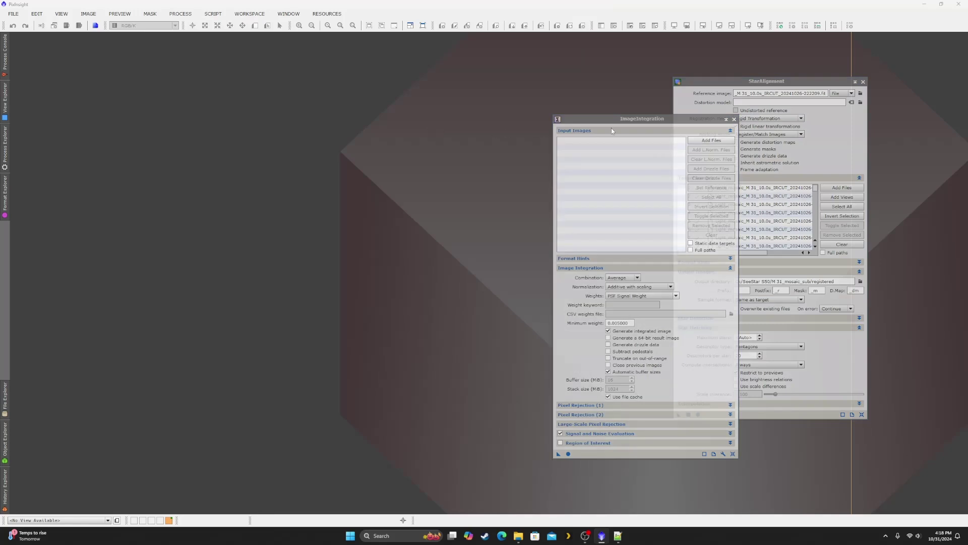
left_click(863, 82)
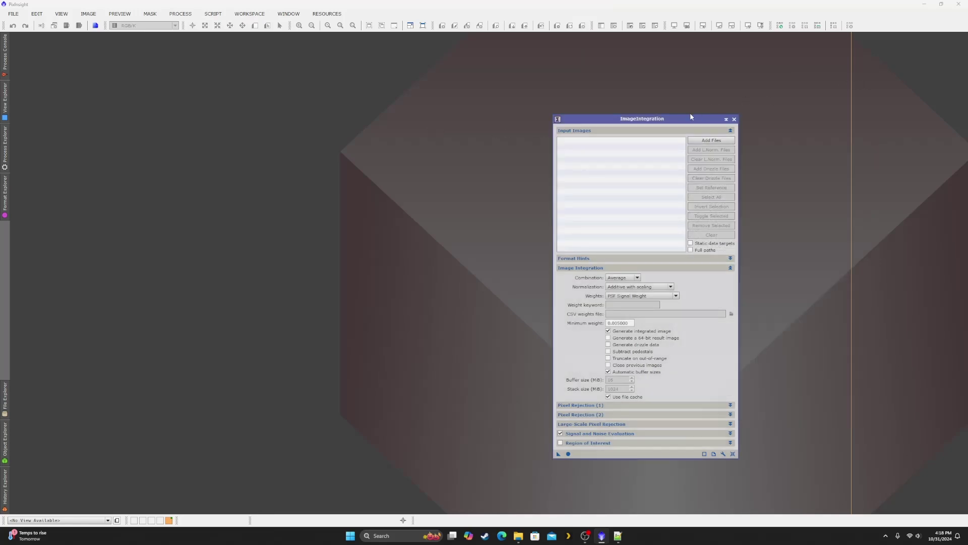
left_click_drag(691, 116, 769, 81)
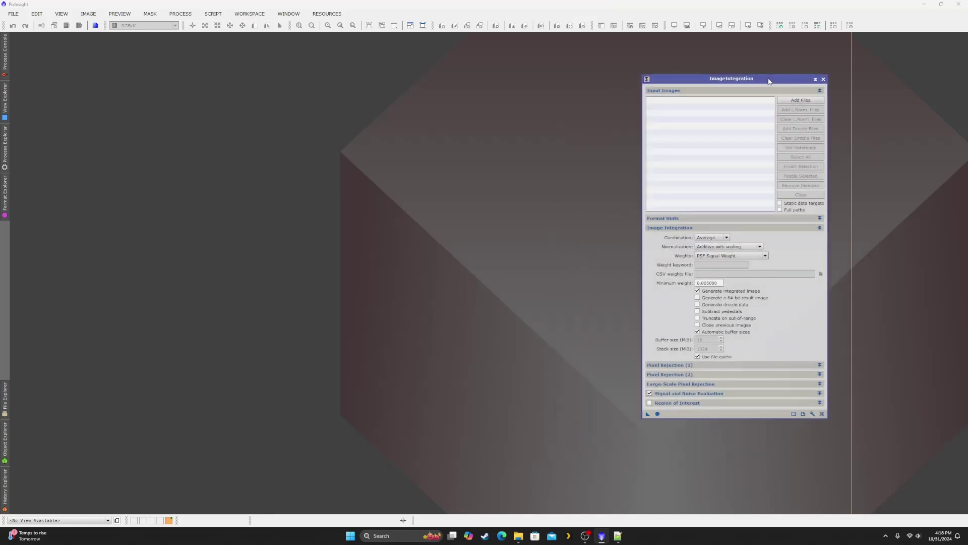
Step: Following the Notepad++ notes, add all files from the registered folder as ImageIntegration input images in PixInsight
left_click(619, 536)
left_click_drag(80, 289, 356, 292)
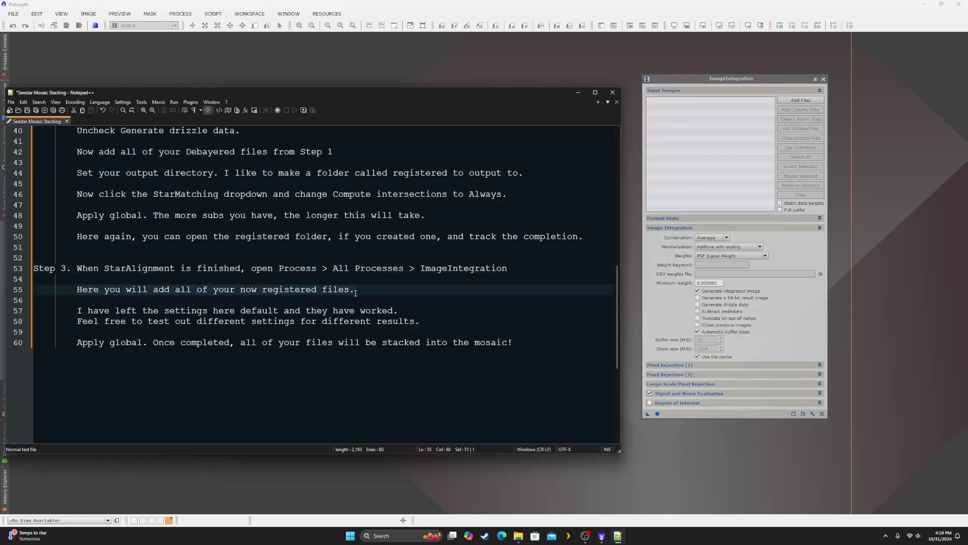
left_click(796, 99)
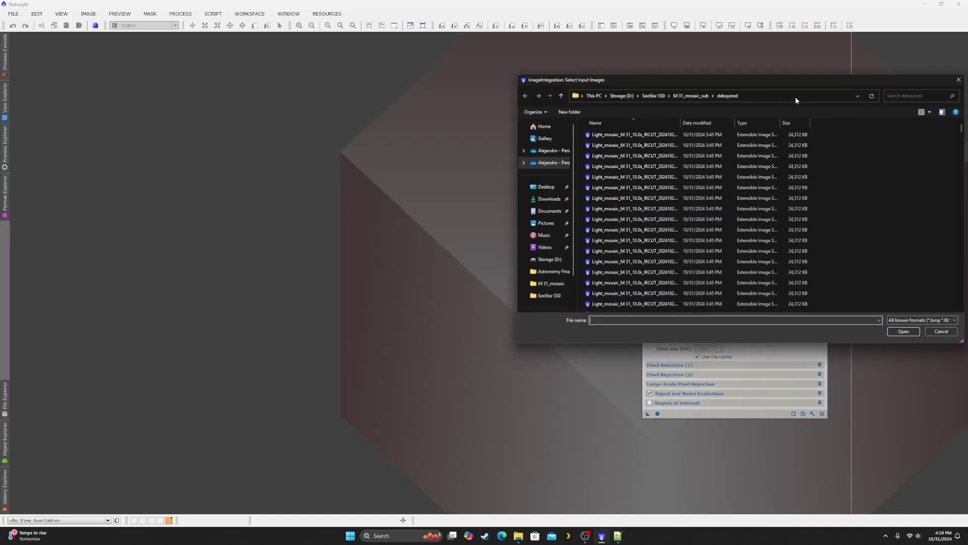
left_click(691, 96)
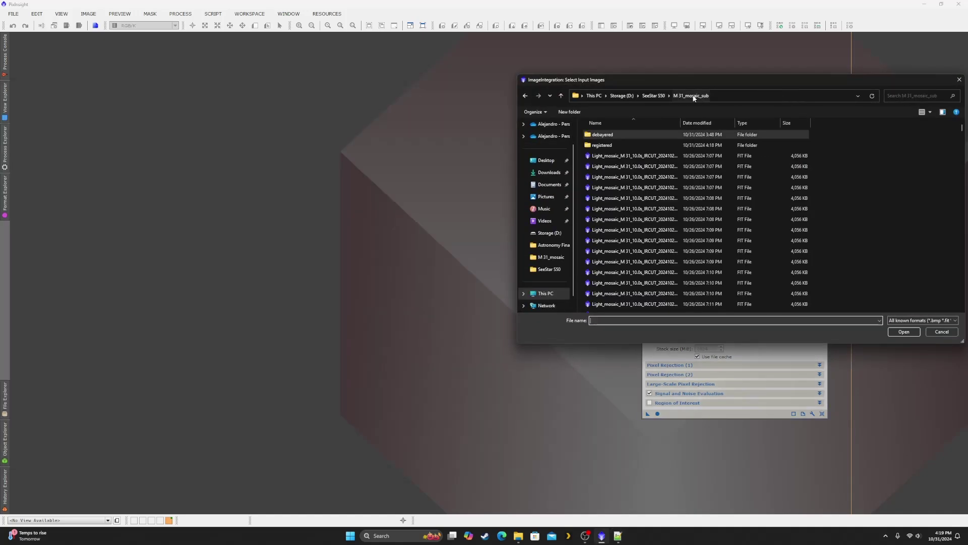
double_click(615, 144)
left_click(618, 135)
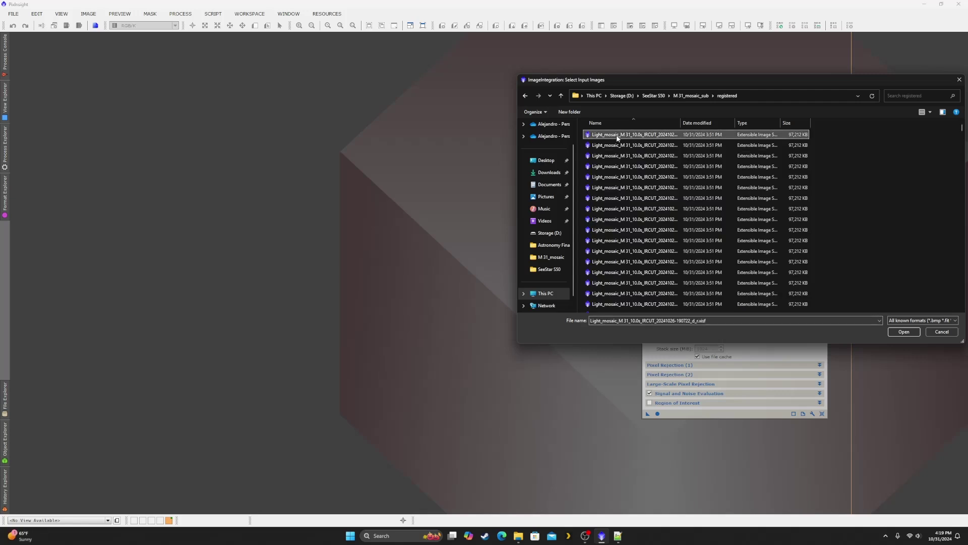
key("ctrl+a")
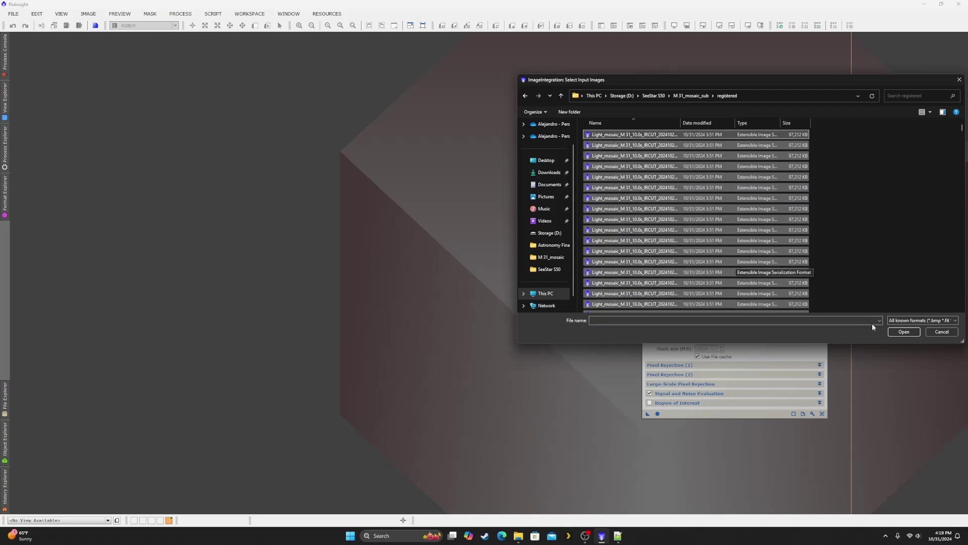
left_click(904, 331)
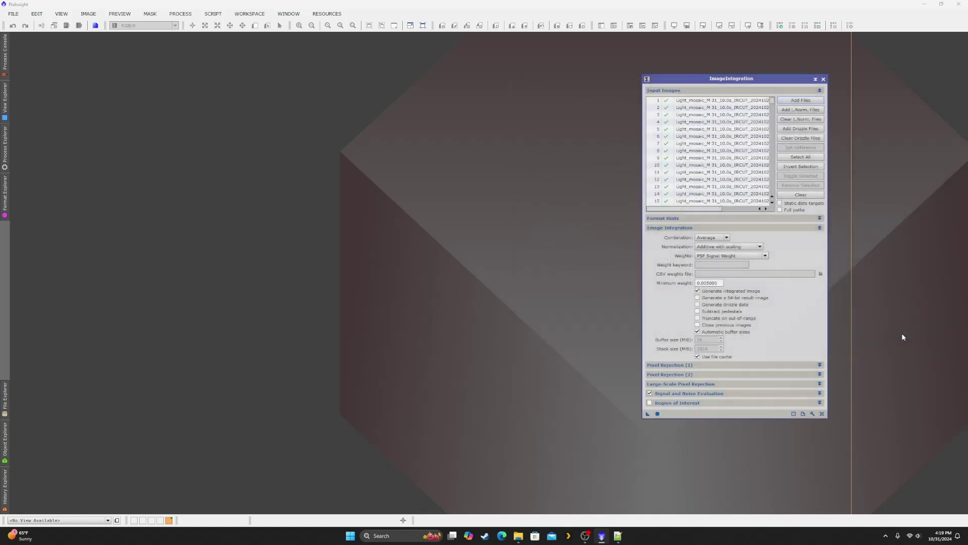
Step: Read the remaining Step 3 instructions in the Notepad++ notes and run ImageIntegration globally with its default settings in PixInsight
left_click(617, 536)
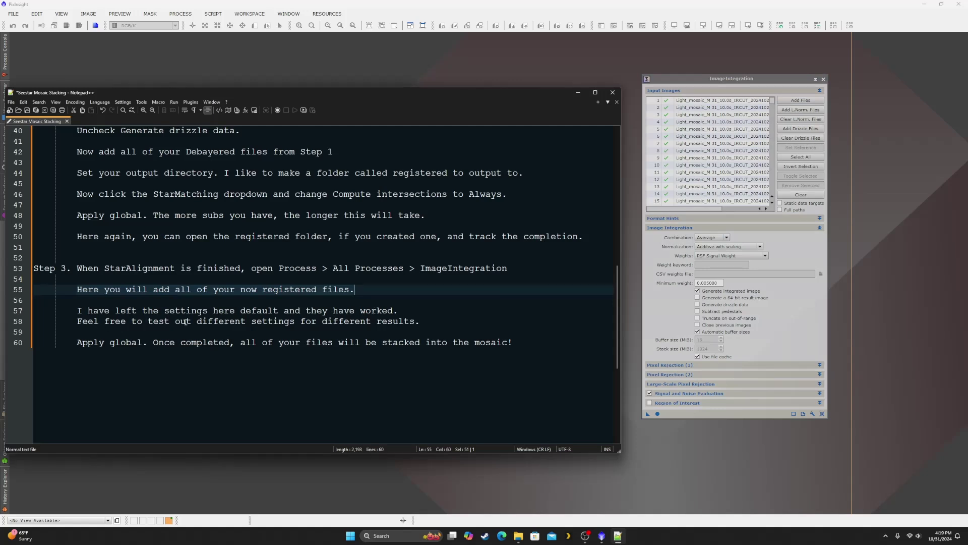
left_click_drag(421, 321, 77, 311)
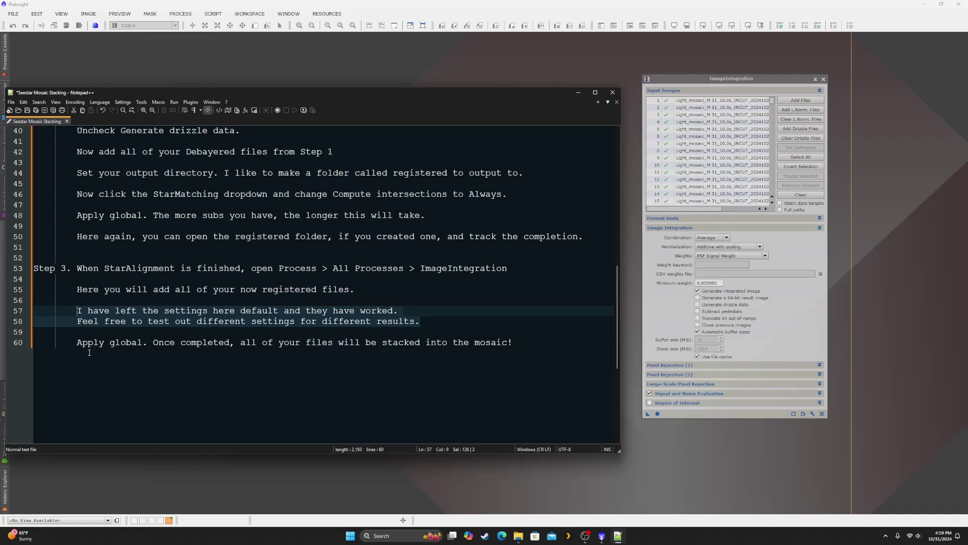
left_click_drag(76, 343, 338, 349)
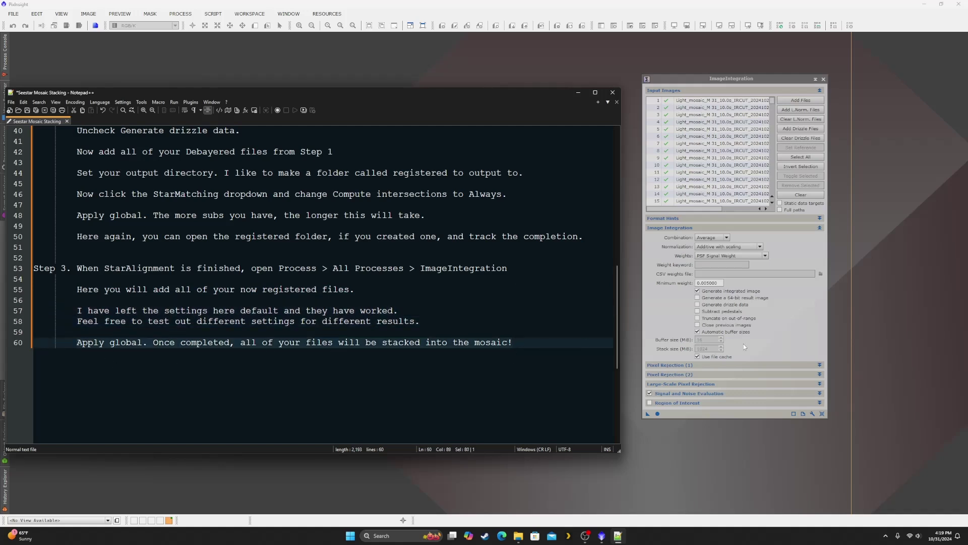
left_click(790, 84)
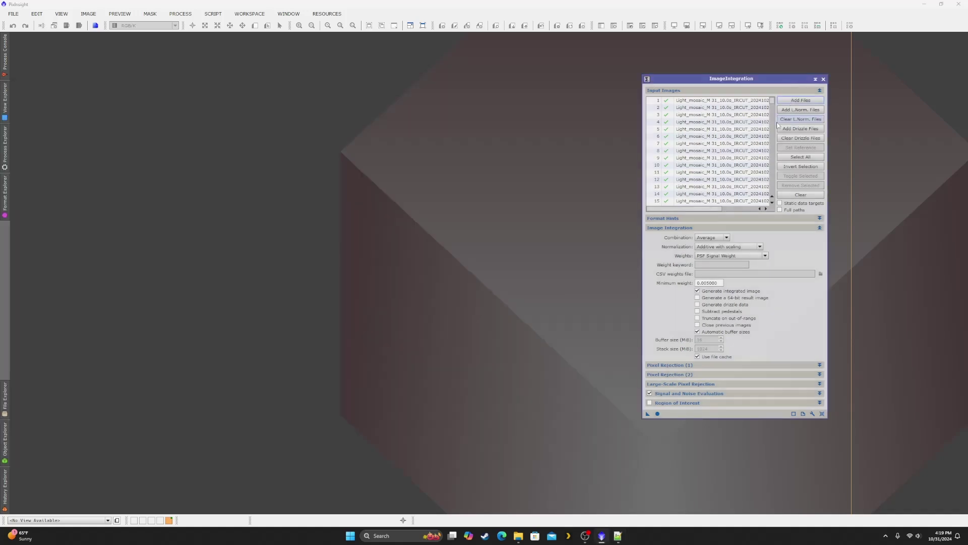
left_click(658, 414)
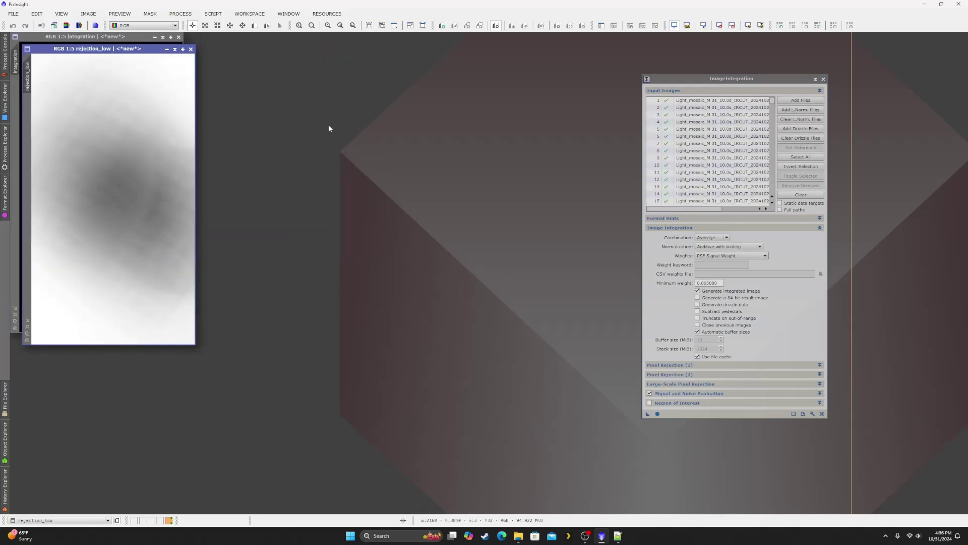
Step: Separate the ImageIntegration result windows, auto-stretch the integration image and enlarge it to 1:4, then close the rejection_low image
left_click_drag(140, 51, 276, 43)
left_click_drag(130, 39, 493, 99)
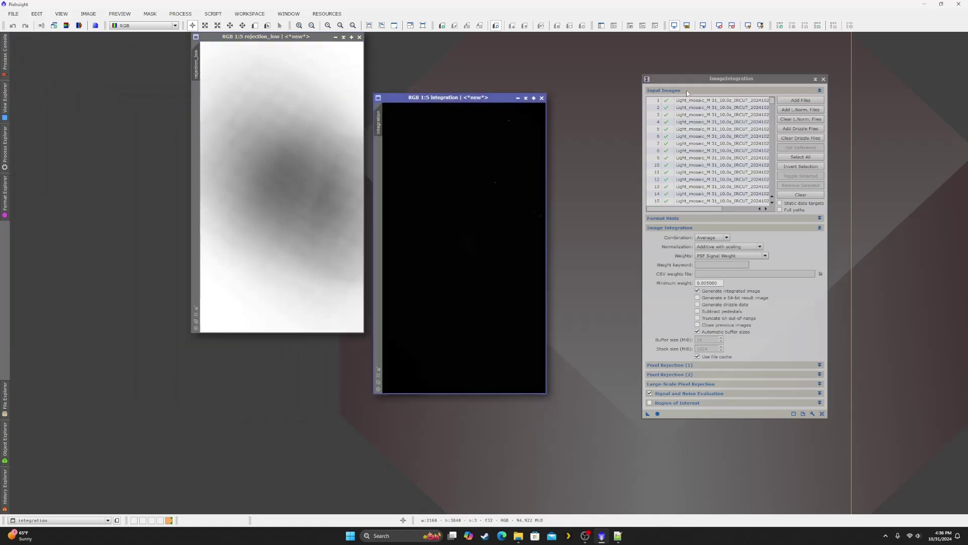
left_click(748, 25)
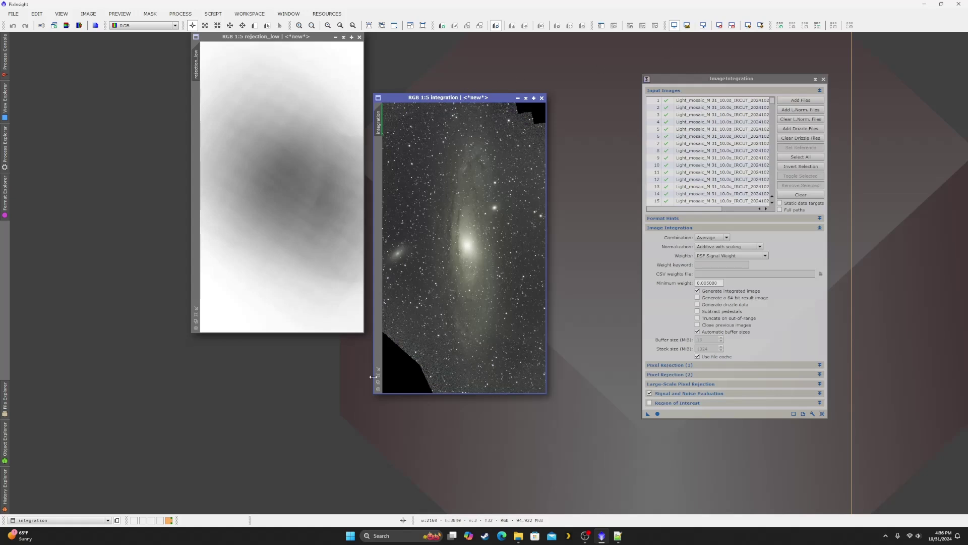
scroll(521, 105, "up", 1)
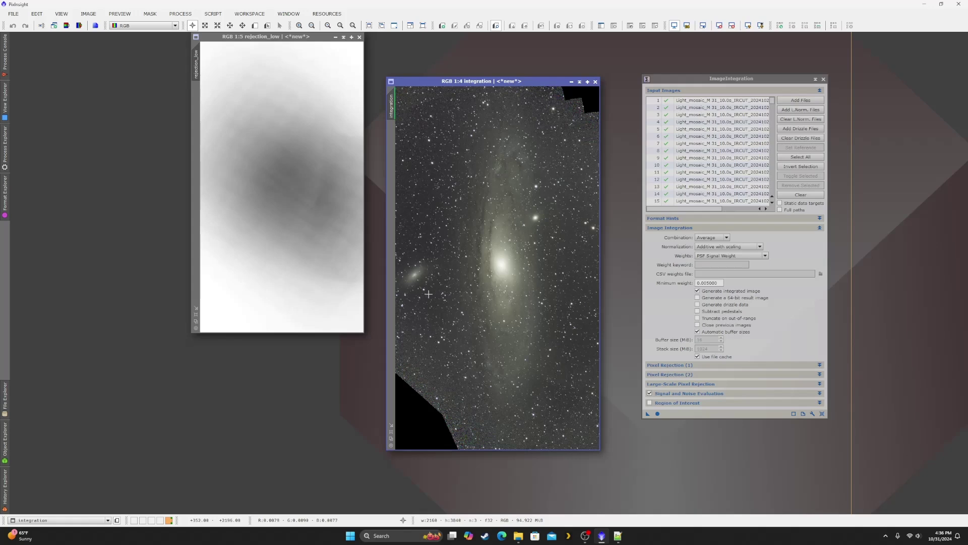
left_click(359, 37)
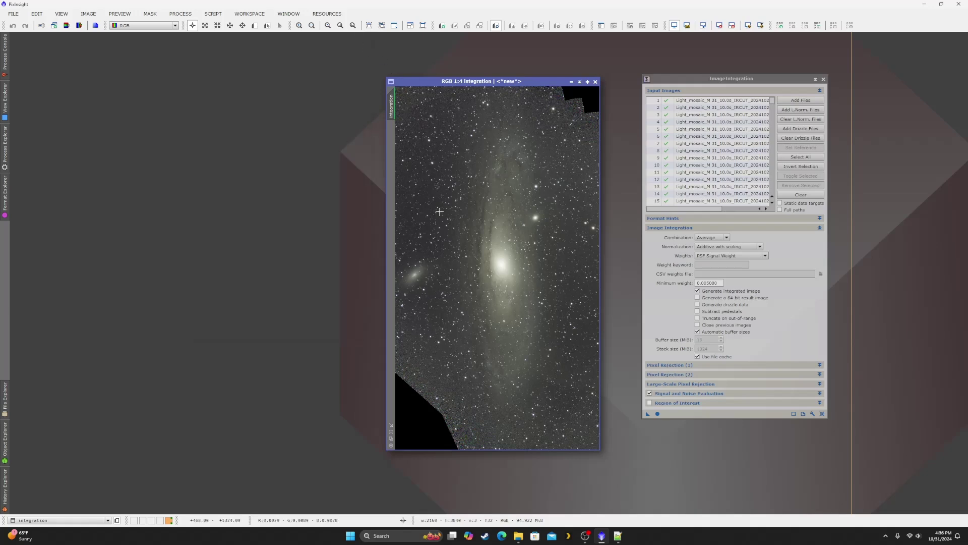
Step: In the Notepad++ notes, add "There is our completed stacked mosaic from 5 nights!!! I'll show the reference mosaic from the seestar to compare now."
left_click(618, 536)
left_click(546, 344)
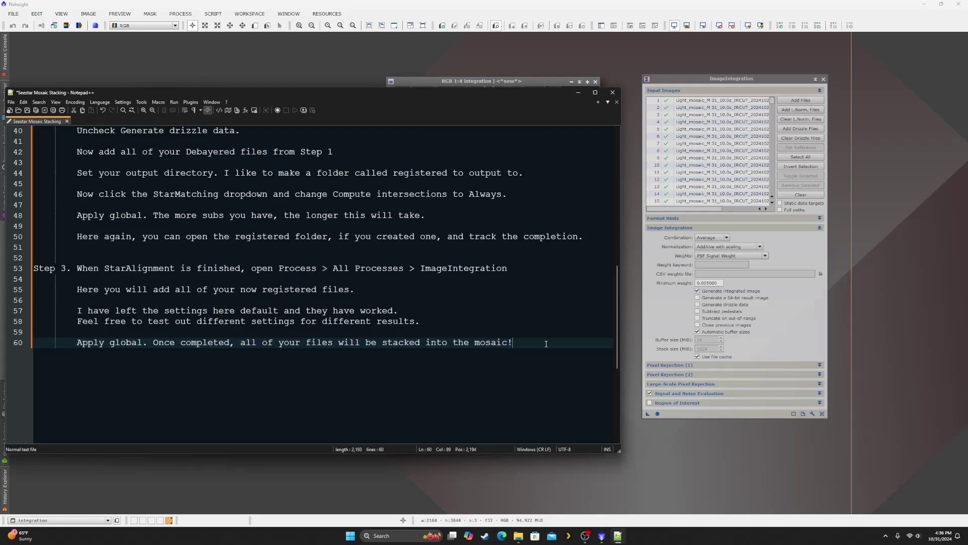
key("Return")
key("Return")
type("There is o")
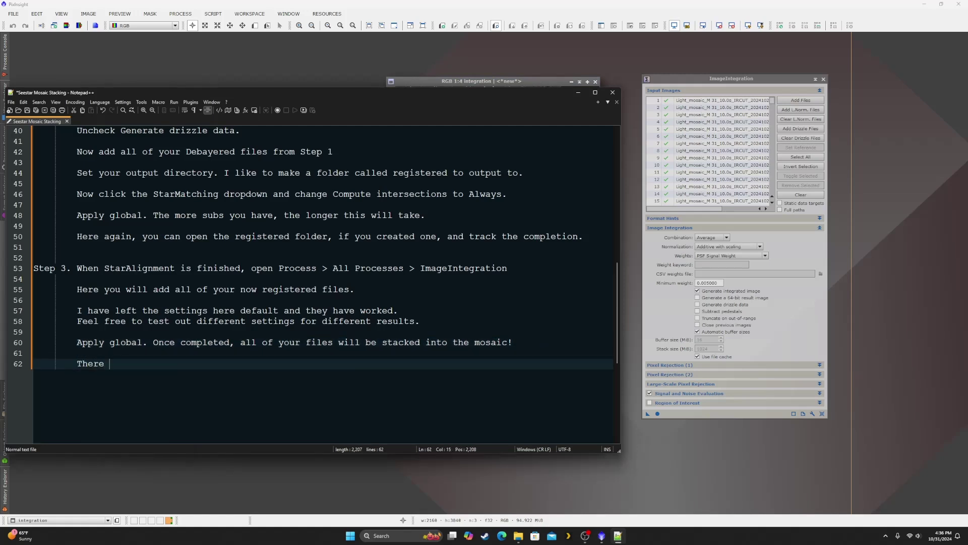
type("ut ocmplet")
key("BackSpace")
key("BackSpace")
key("BackSpace")
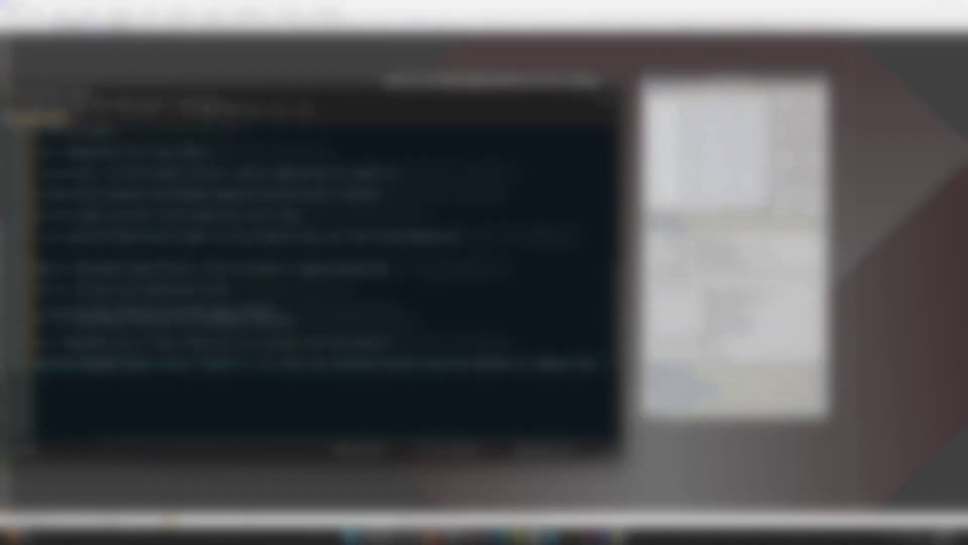
Step: Switch to File Explorer, go to the M 31_mosaic folder inside SeeStar S50 and open the Stacked_489 mosaic file in PixInsight
left_click(626, 254)
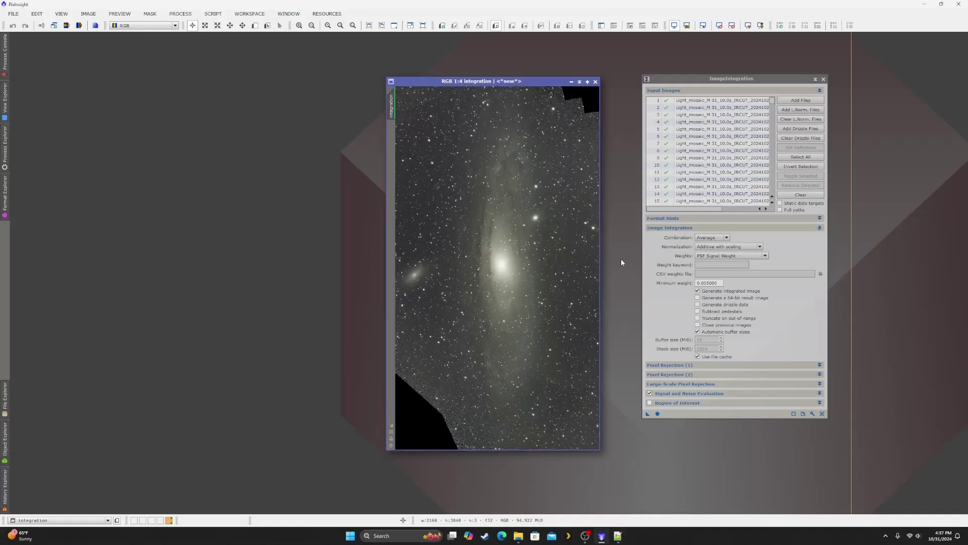
left_click(518, 536)
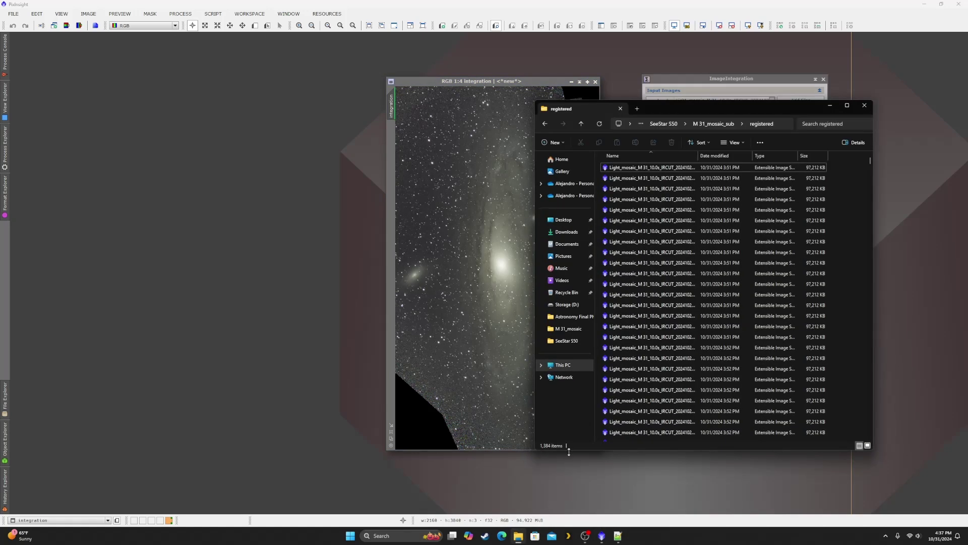
left_click(713, 124)
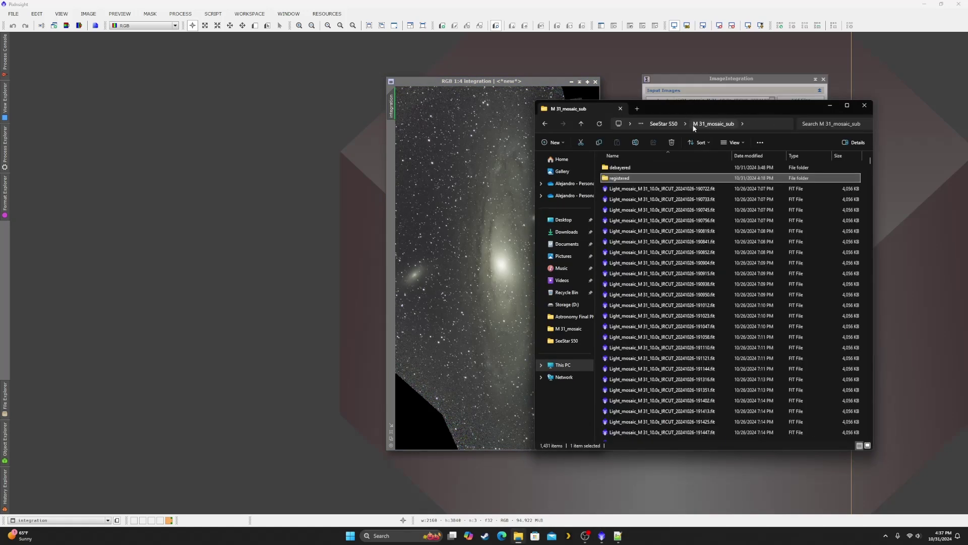
left_click(665, 123)
double_click(634, 231)
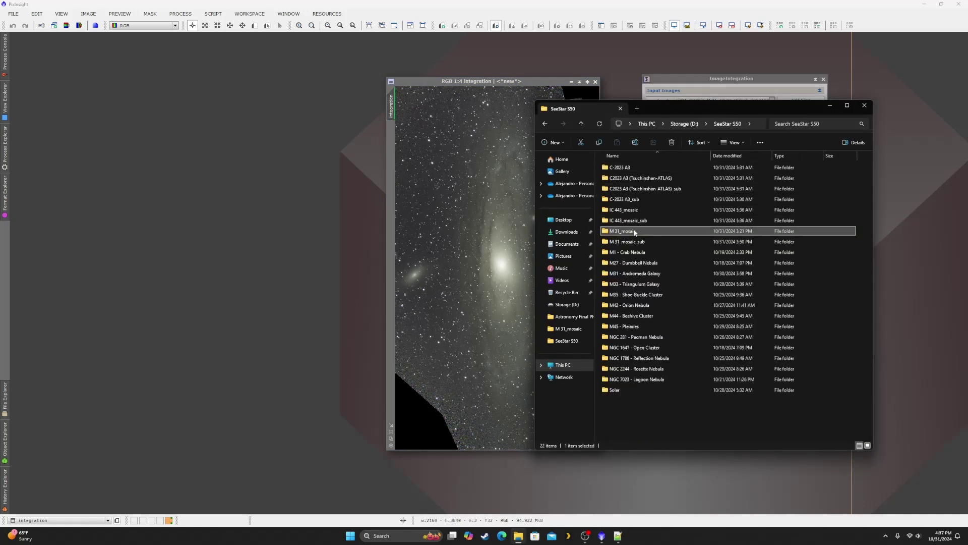
left_click_drag(649, 211, 235, 187)
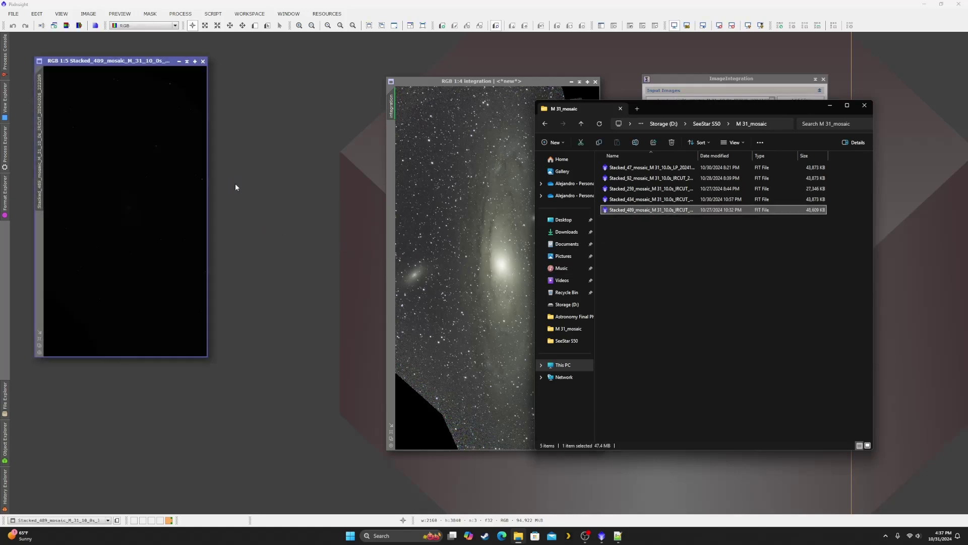
Step: Auto-stretch the Stacked_489 mosaic and set the integration image beside it, with both zoomed to 1:3 for comparison
left_click(120, 61)
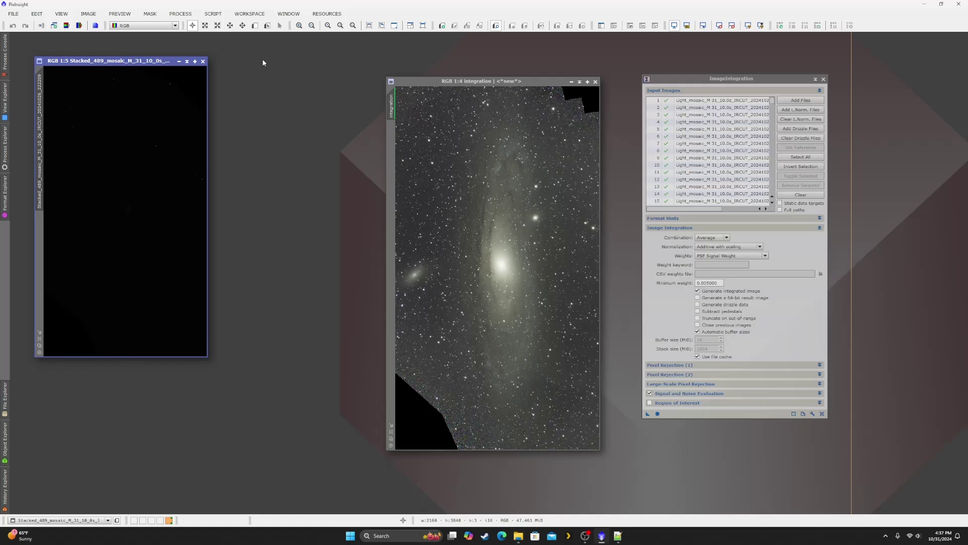
left_click(748, 25)
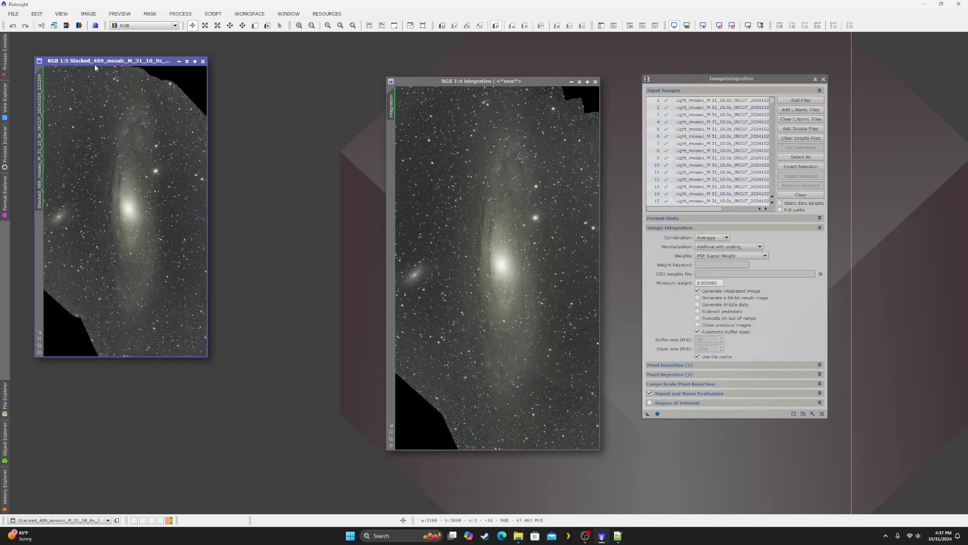
left_click(40, 343)
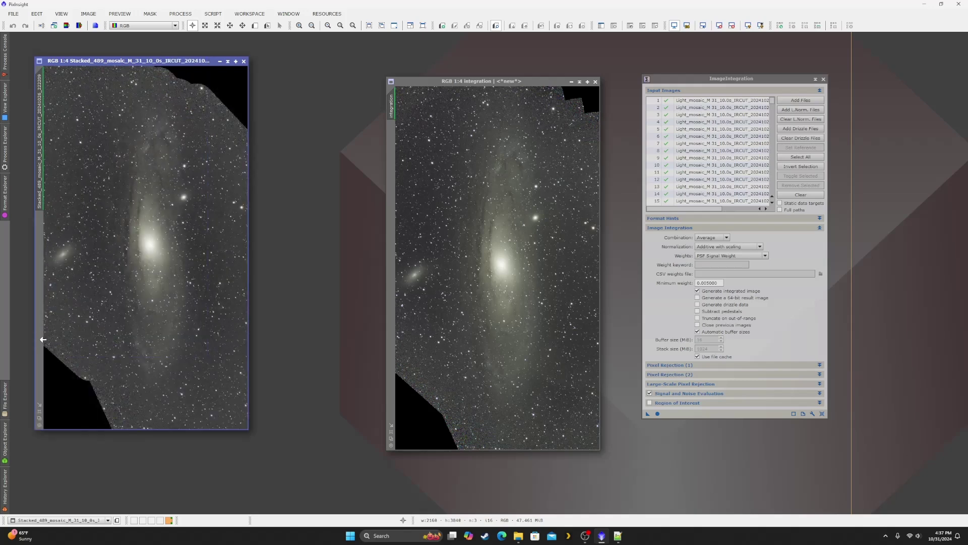
left_click_drag(520, 81, 395, 61)
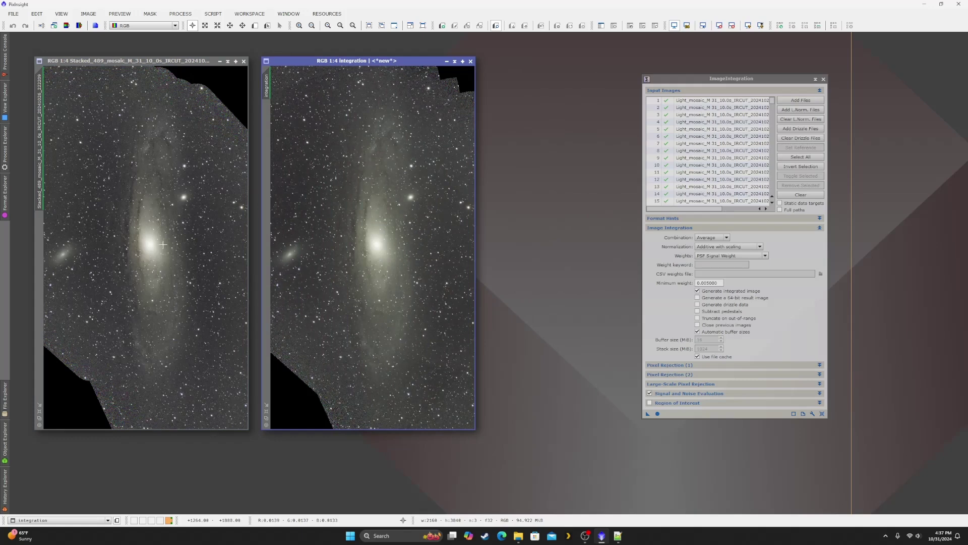
scroll(163, 244, "up", 1)
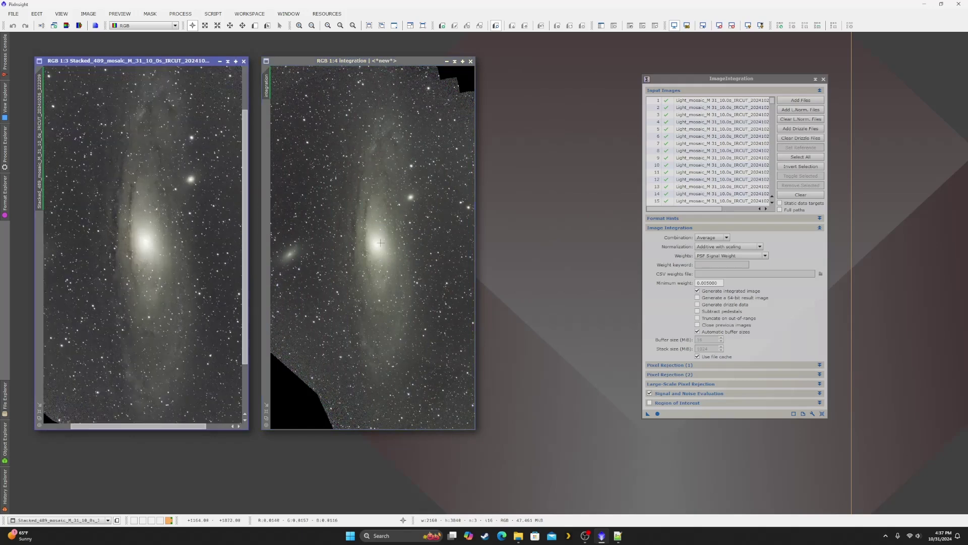
scroll(380, 243, "up", 1)
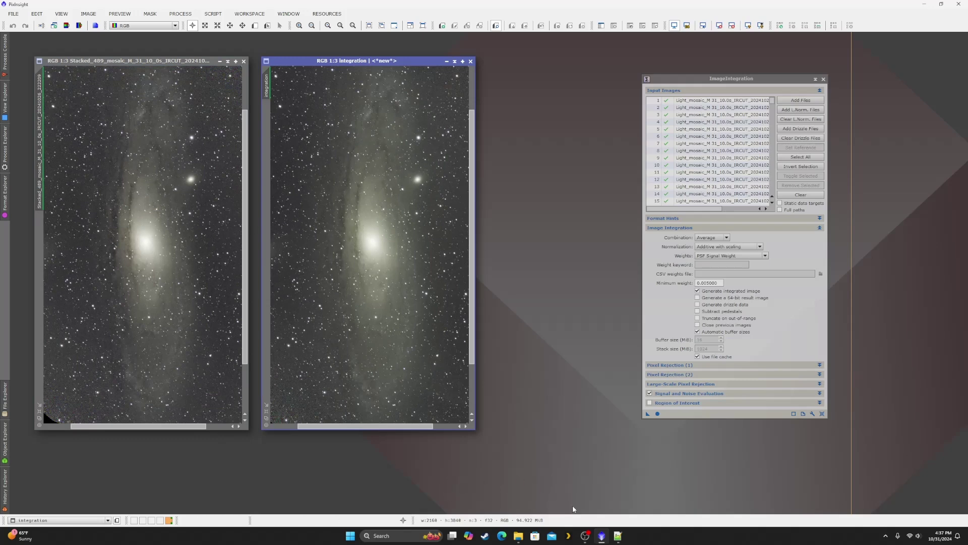
Step: In the Notepad++ notes, add "The integrated stacked file has more detail and a lot less noise is what I have noticed doing this."
mouse_move(623, 541)
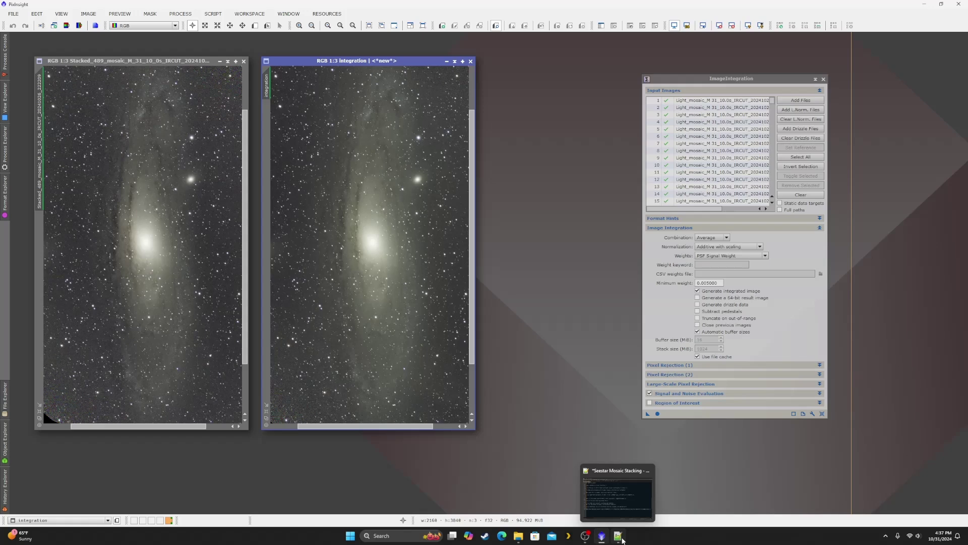
left_click(623, 540)
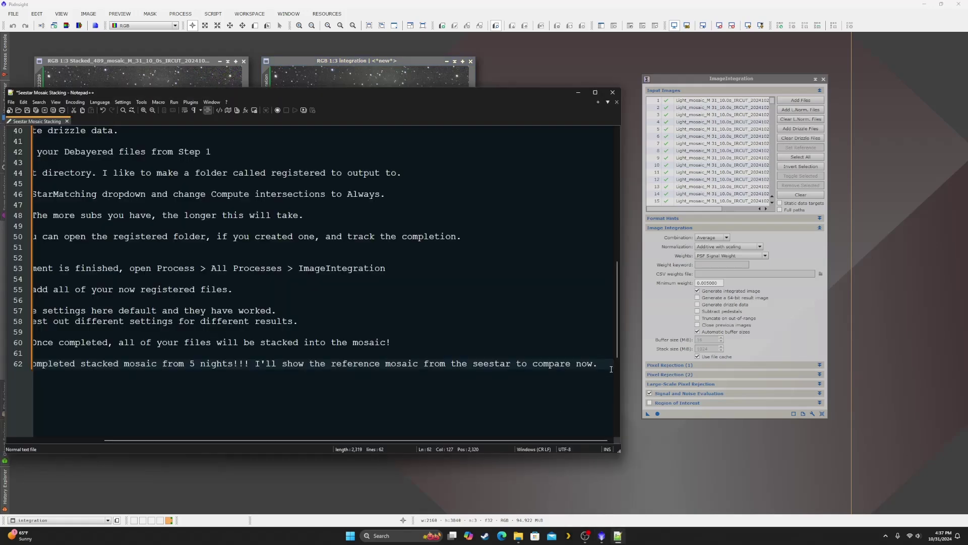
key("Return")
key("Return")
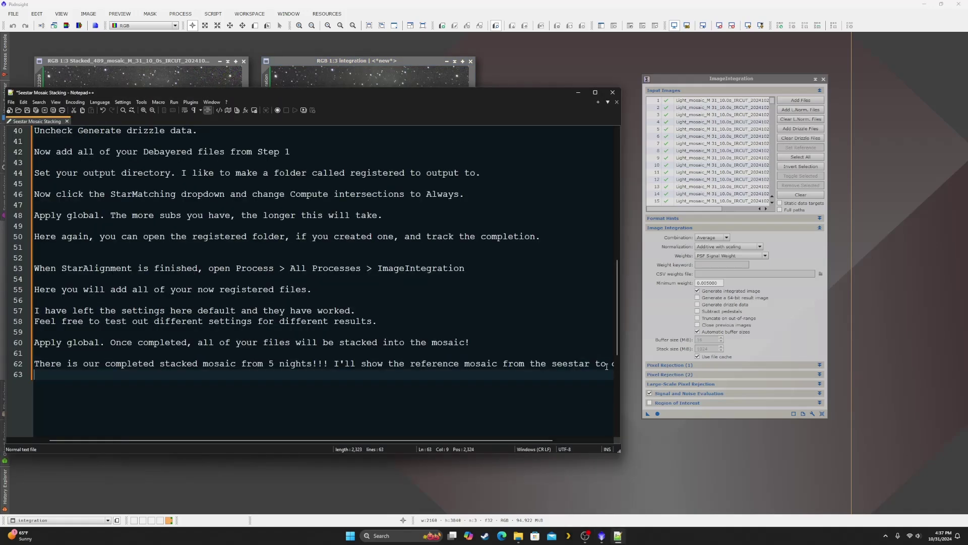
type("T")
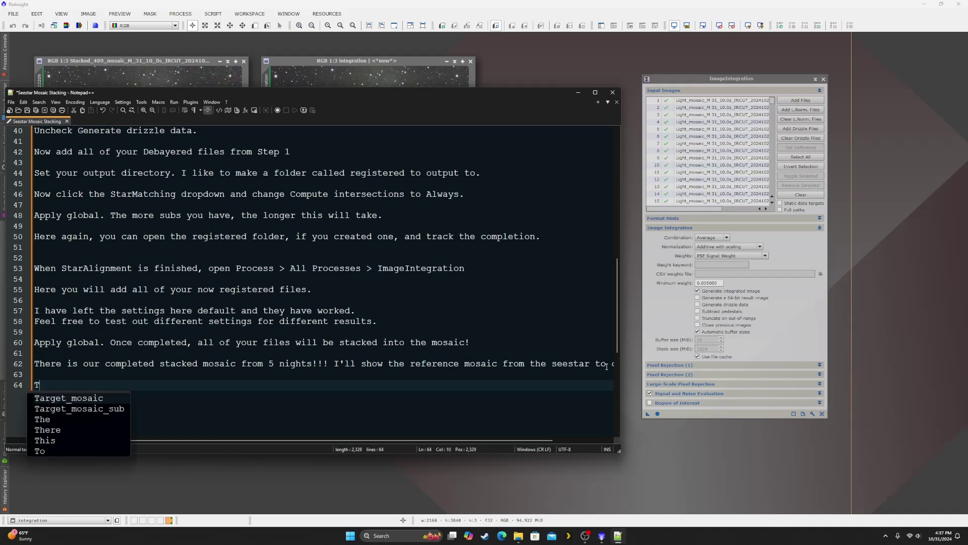
type("he int")
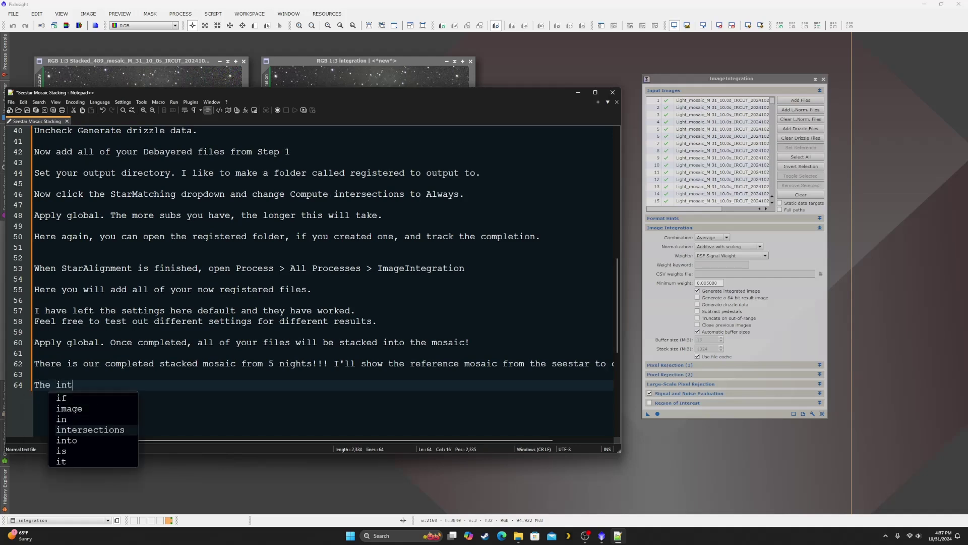
type("egra")
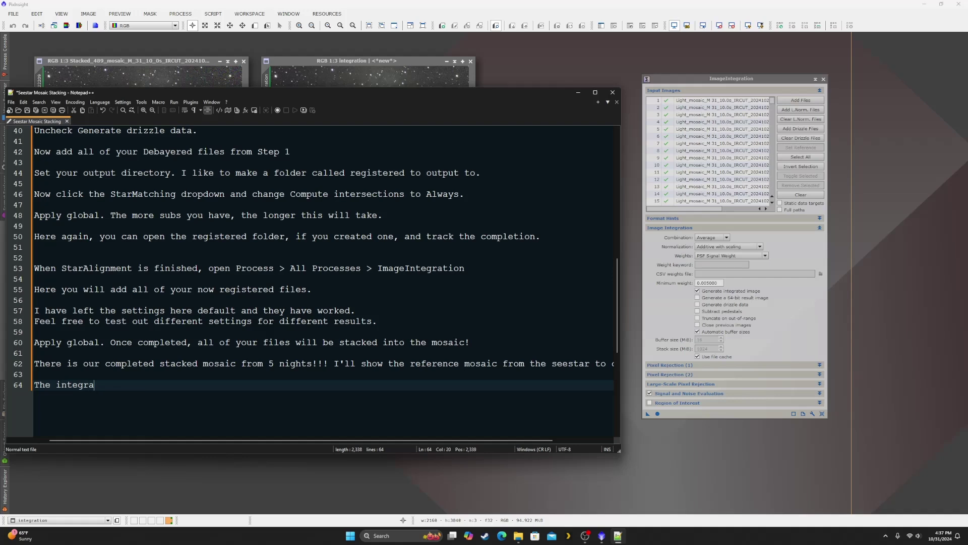
type("ted stacked f")
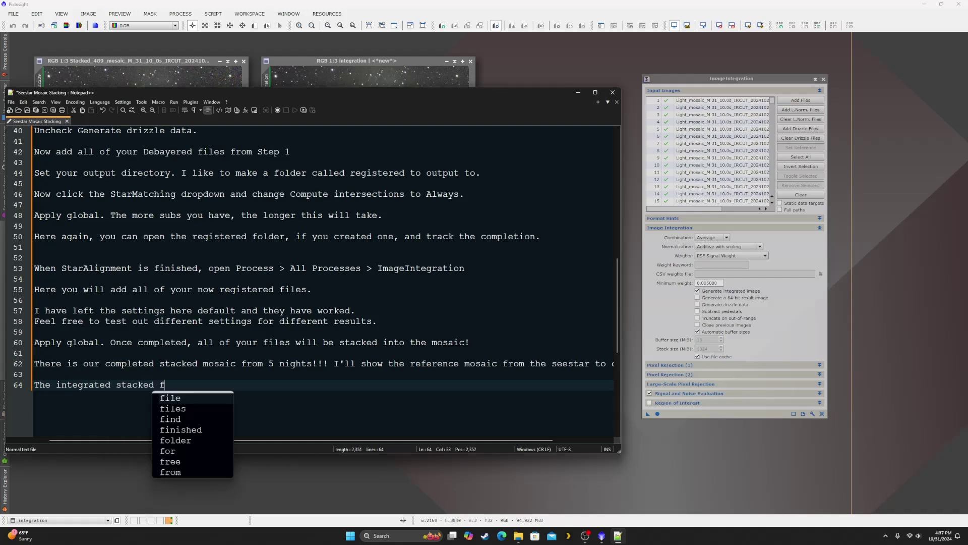
type("ile has ")
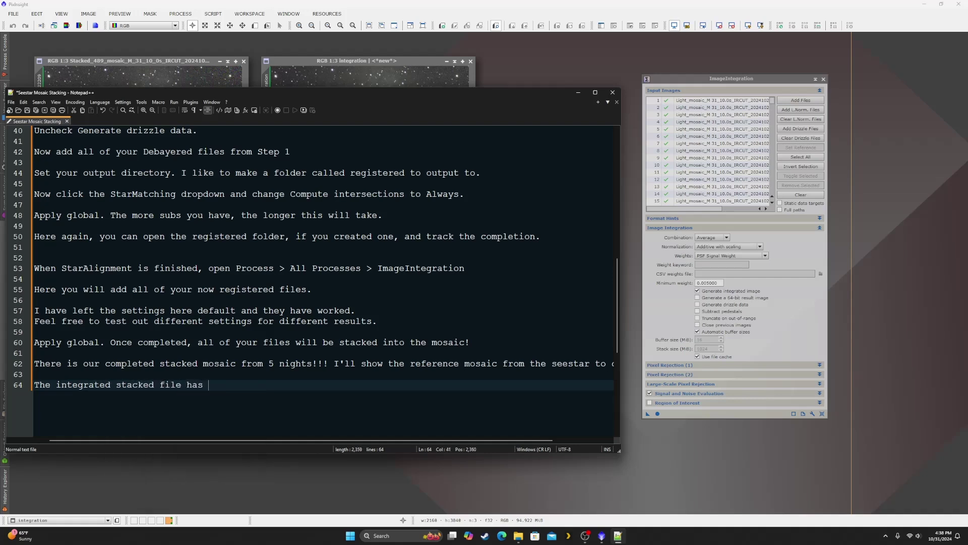
type("more detail and a lot less nois")
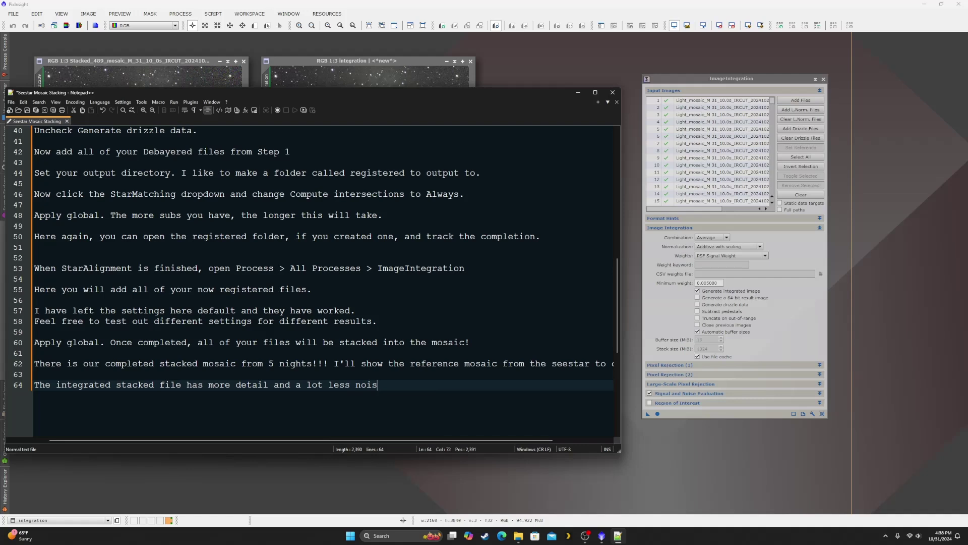
type("e i")
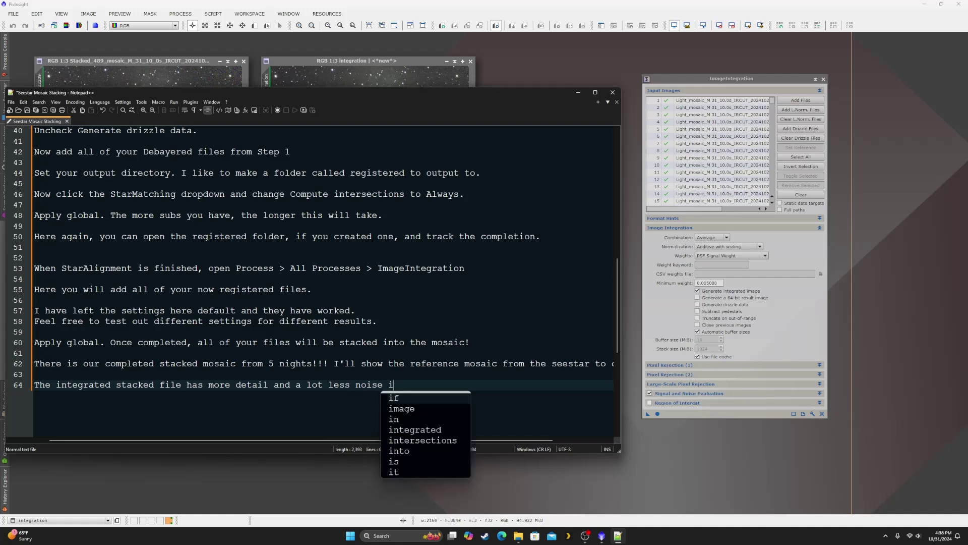
type("s what I have noticed doig")
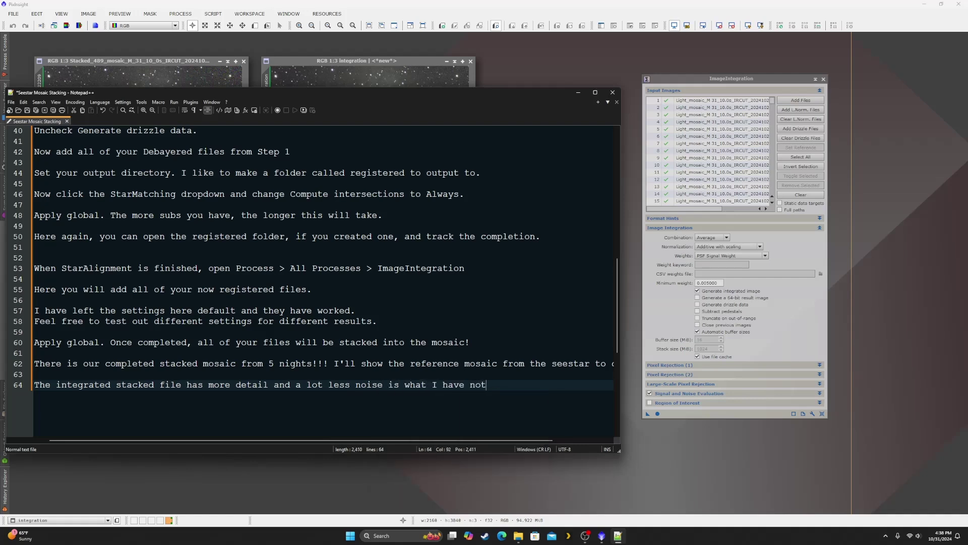
key("BackSpace")
key("BackSpace")
type("ng this.")
Step: Below the noise remark in the notes, add "Let me know how it works for you and if you have improvements to make upon this!!!!"
key("Return")
key("Return")
key("Return")
type("Let me know")
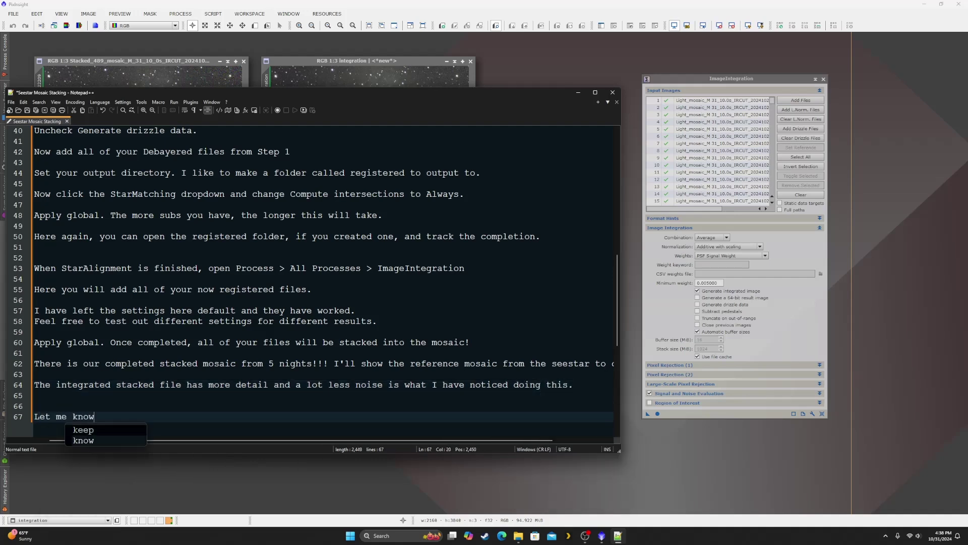
type(" how it works ")
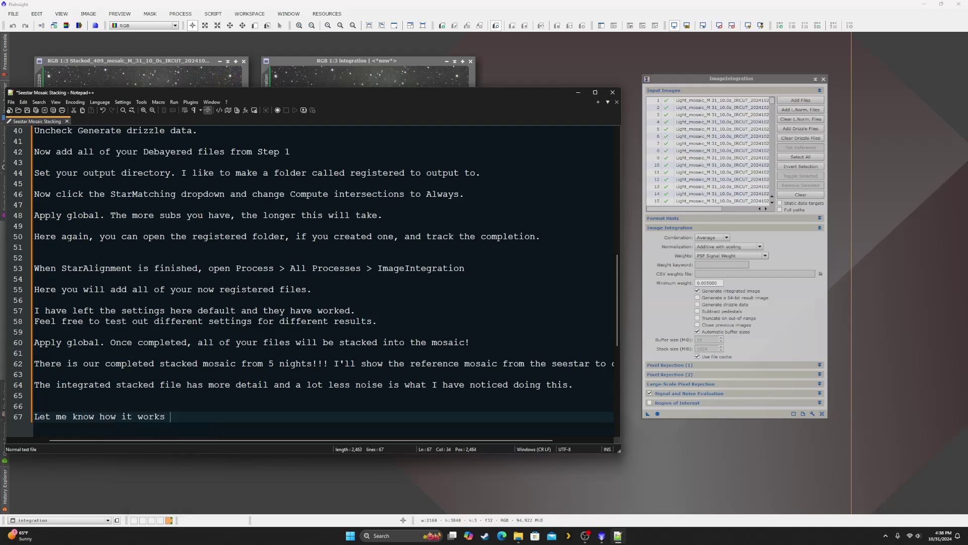
type("for you and i")
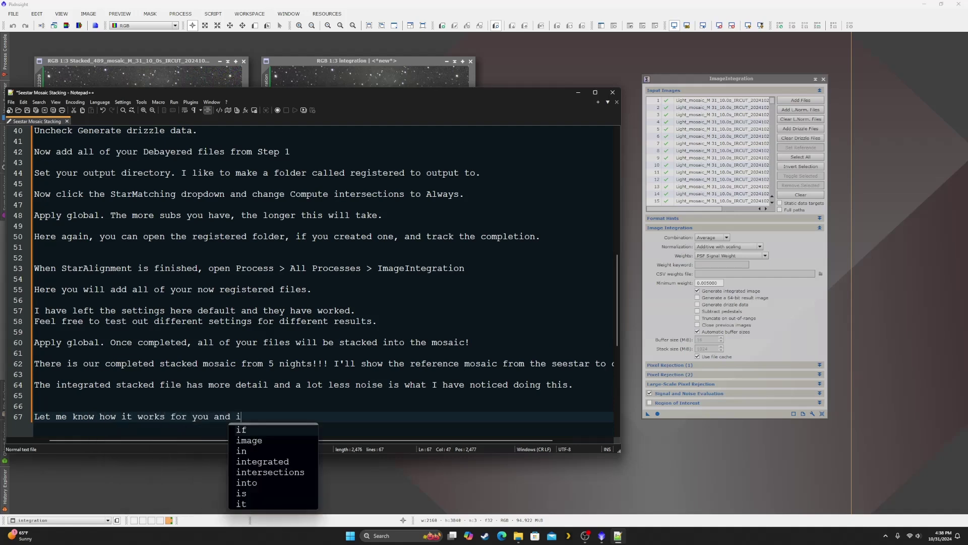
type("f you h")
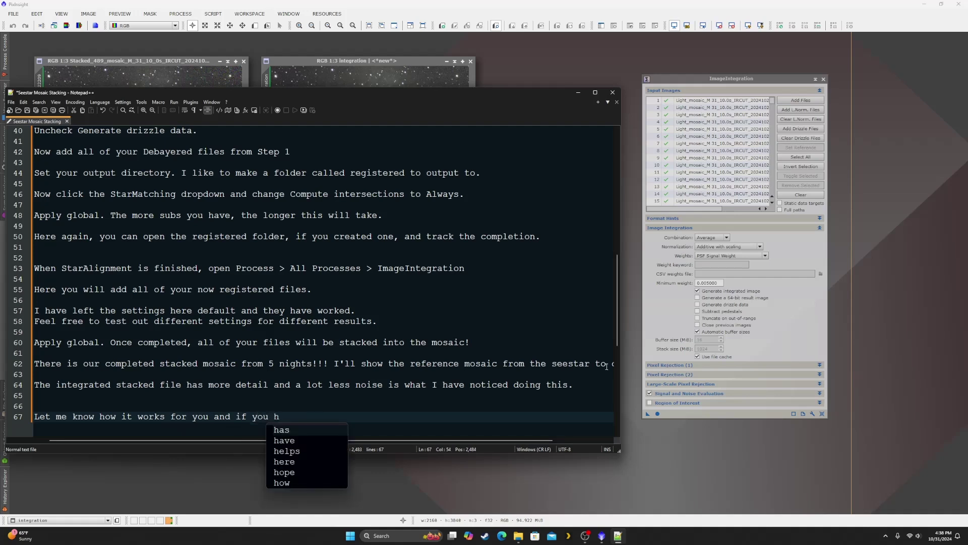
type("ave impro")
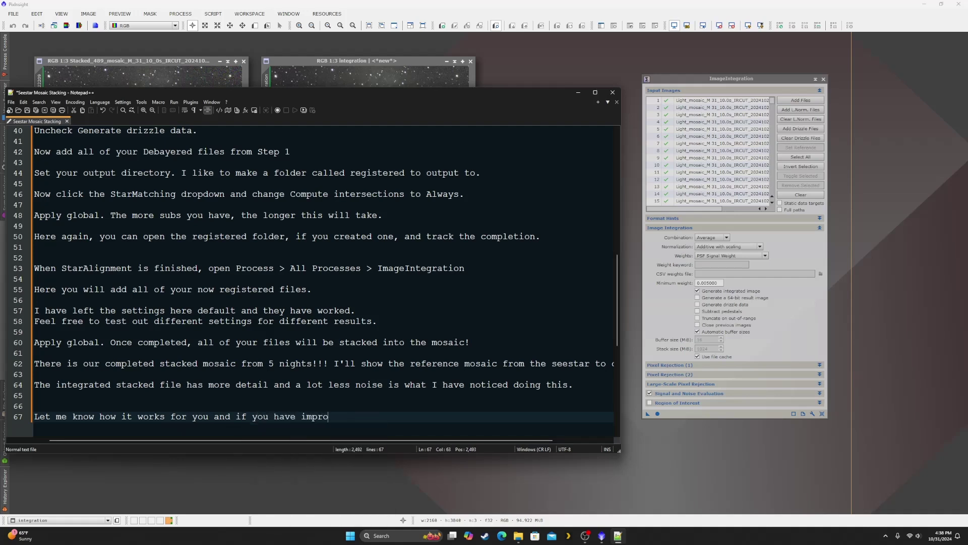
type("vements to make up")
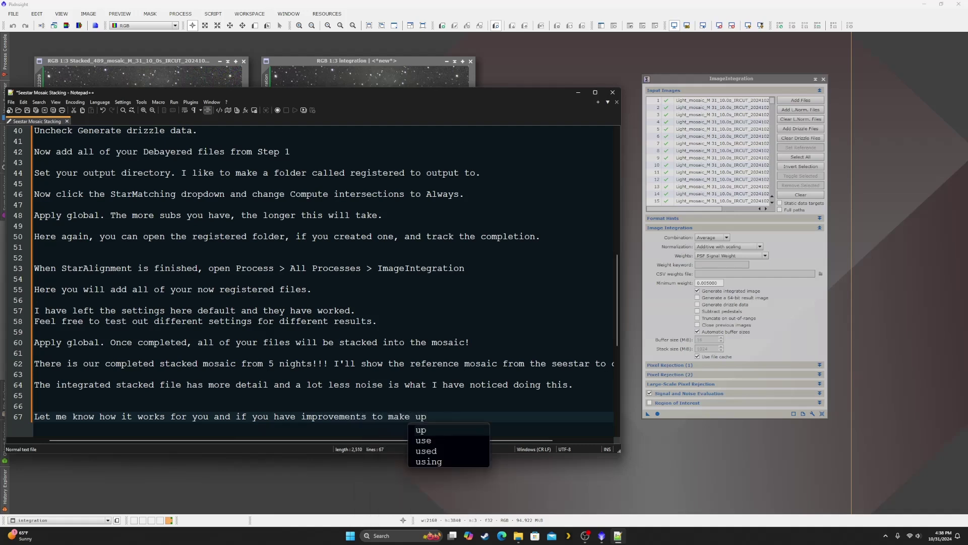
type("on this!!!!")
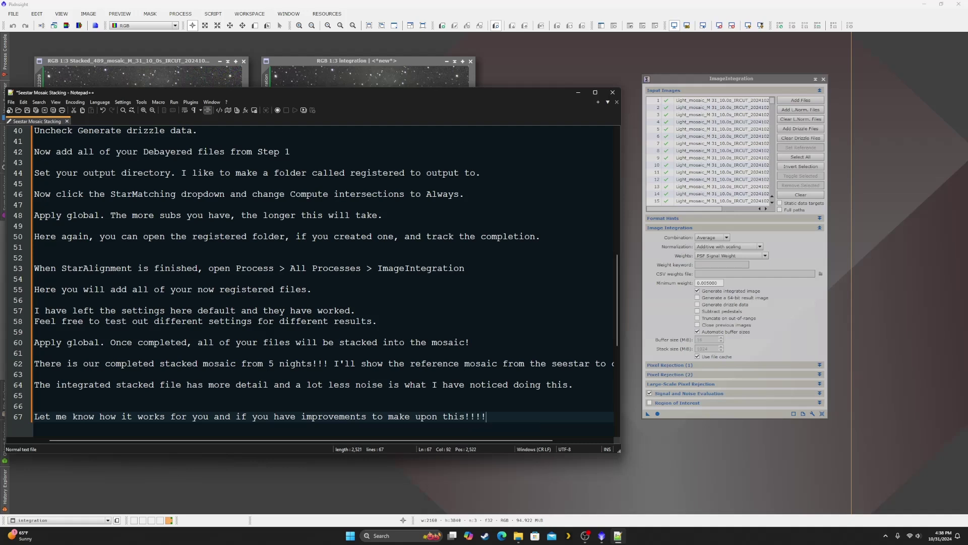
Step: Add a closing line to the notes reading "I'll leave the instructions in the description. Thank for watching!"
key("Return")
key("Return")
type("I'l")
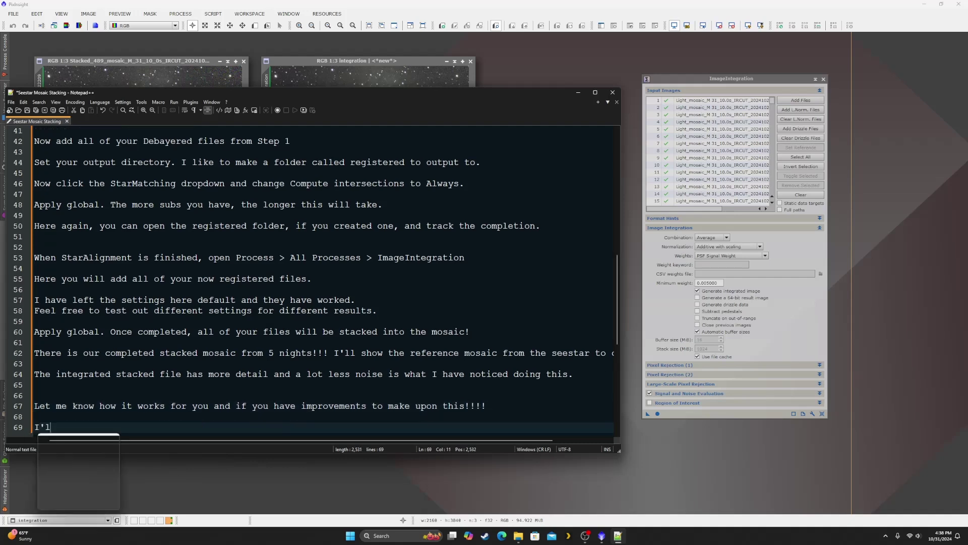
type("l leave th")
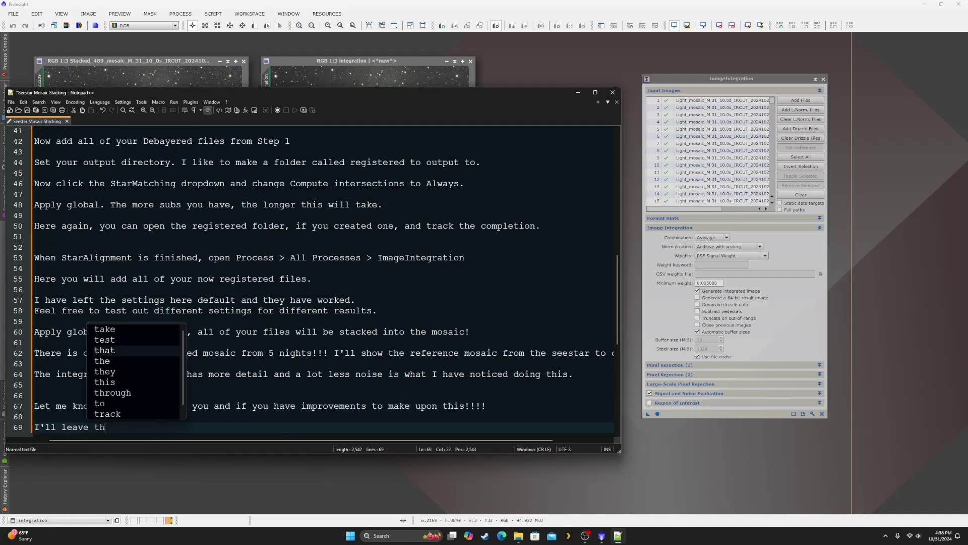
type("e instrcu")
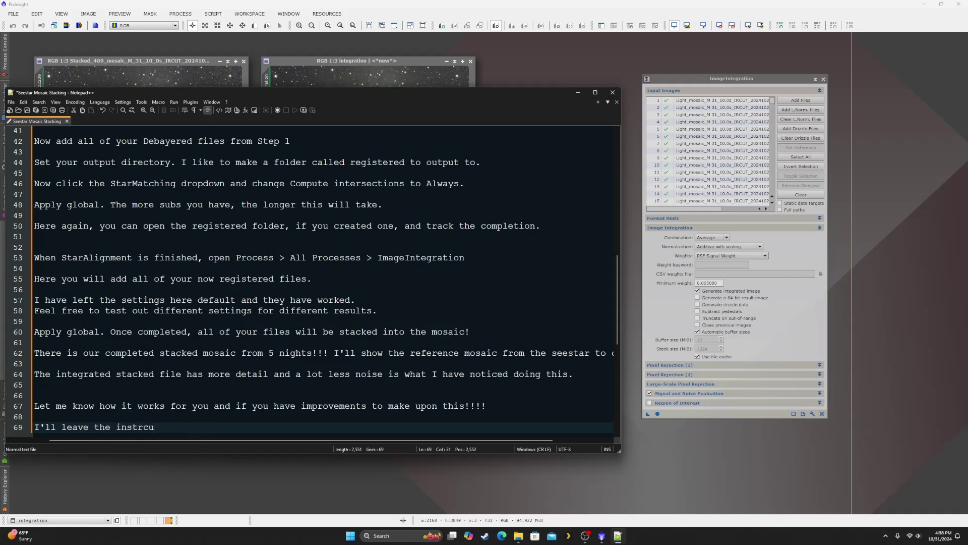
key("BackSpace")
key("BackSpace")
type("uctions in the description. T")
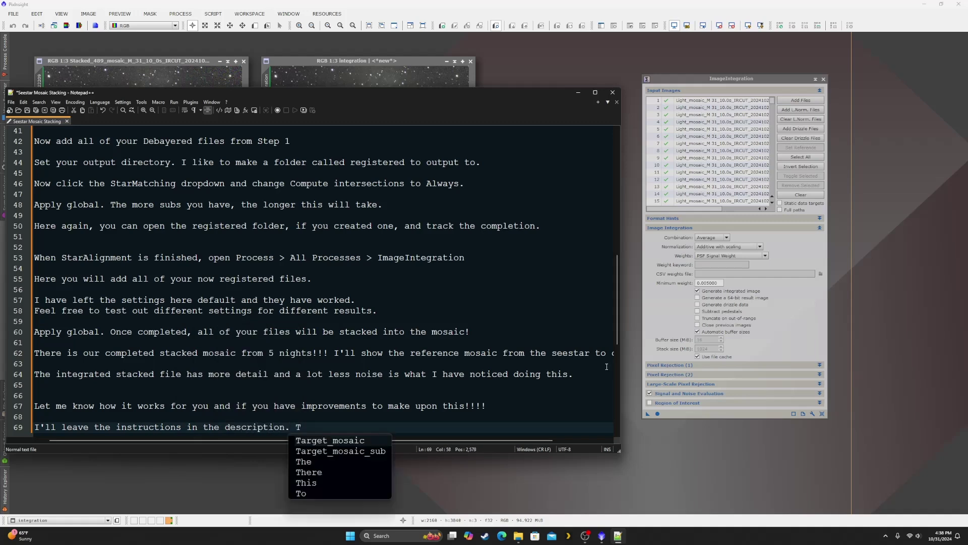
type("hank for what")
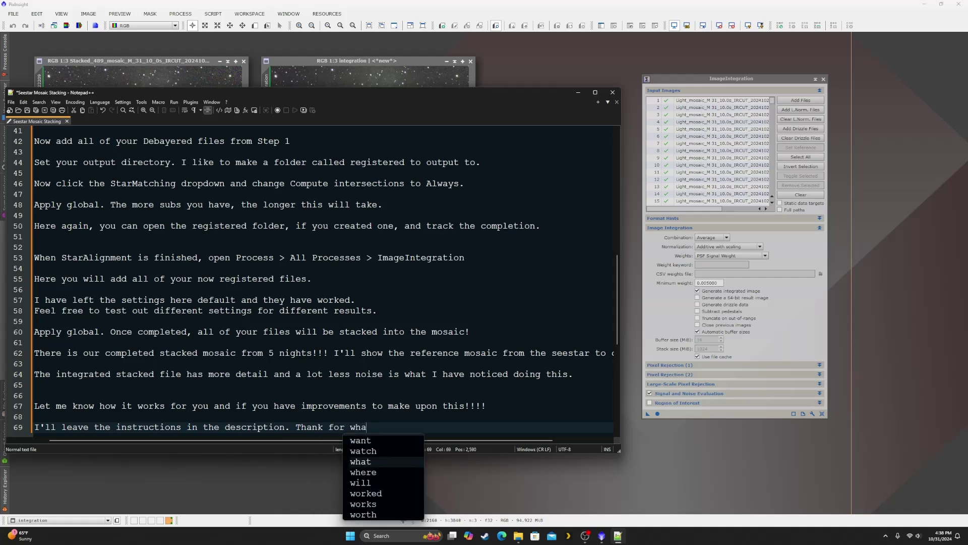
key("BackSpace")
key("BackSpace")
type("atching!")
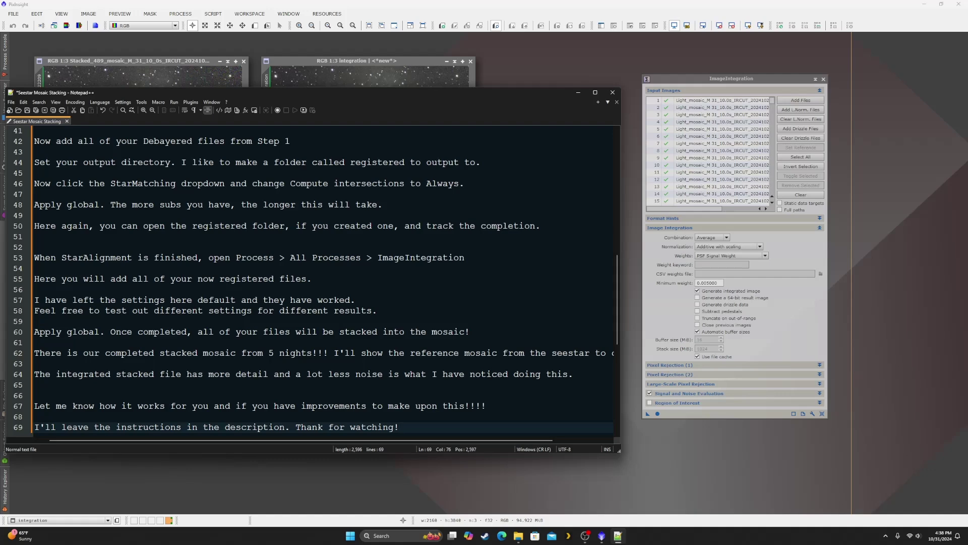
Step: Switch to PixInsight, set the integration image further from the Stacked_489 mosaic and rotate it 90° clockwise
left_click(519, 80)
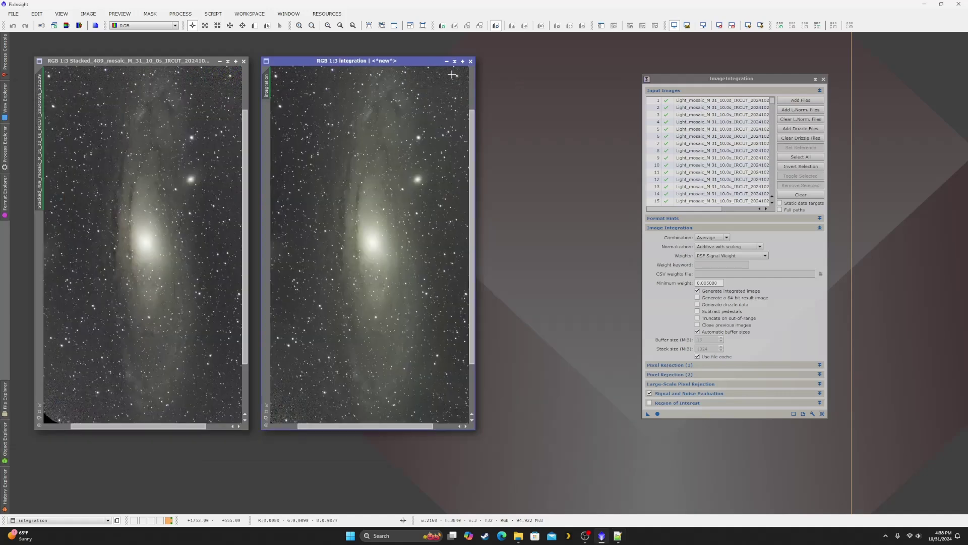
left_click_drag(398, 62, 470, 60)
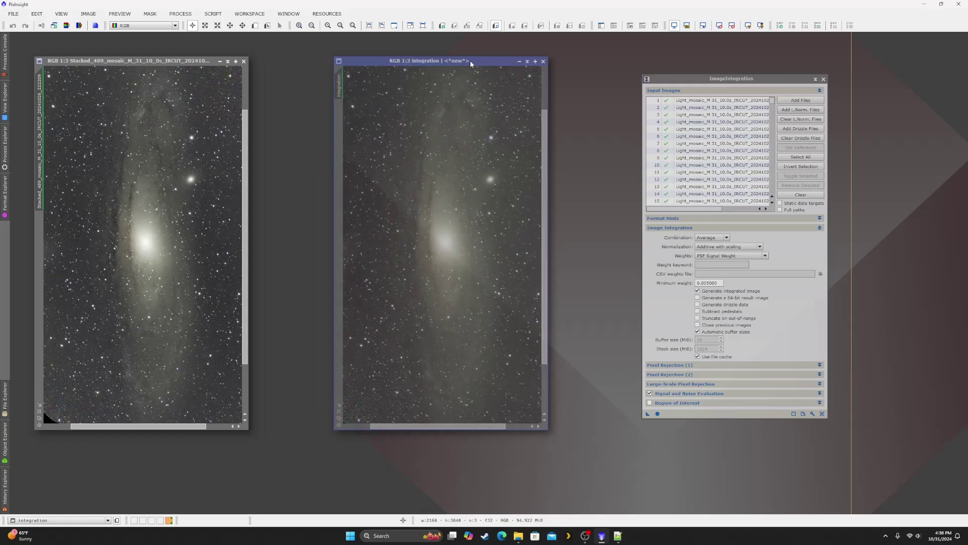
left_click(89, 13)
mouse_move(123, 107)
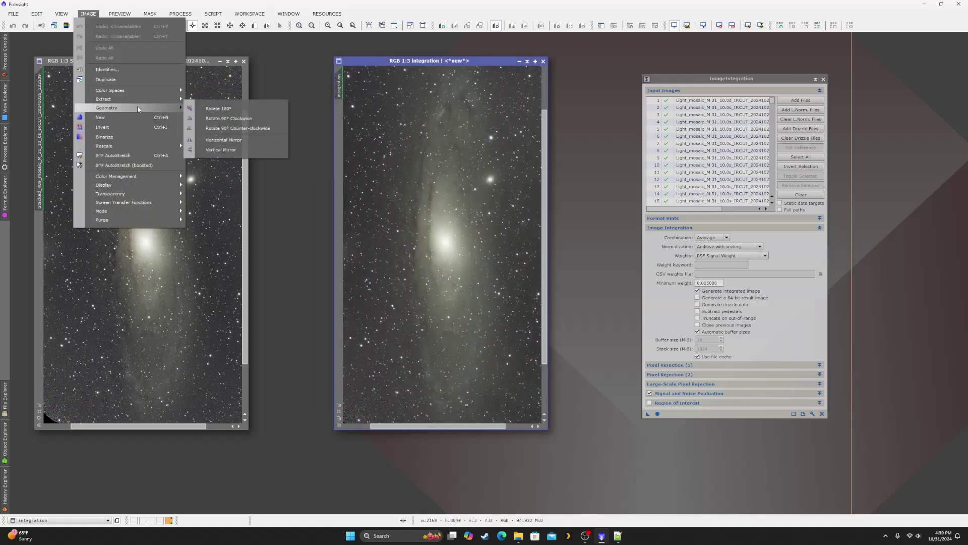
left_click(253, 127)
Step: Fit the integration window to its whole rotated image at 1:2 and close the ImageIntegration process window
left_click(338, 410)
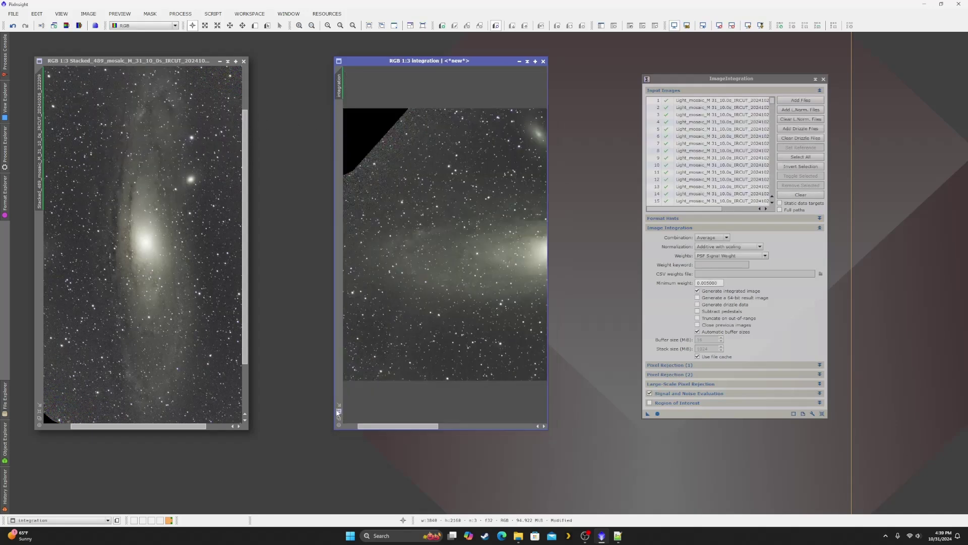
left_click(824, 79)
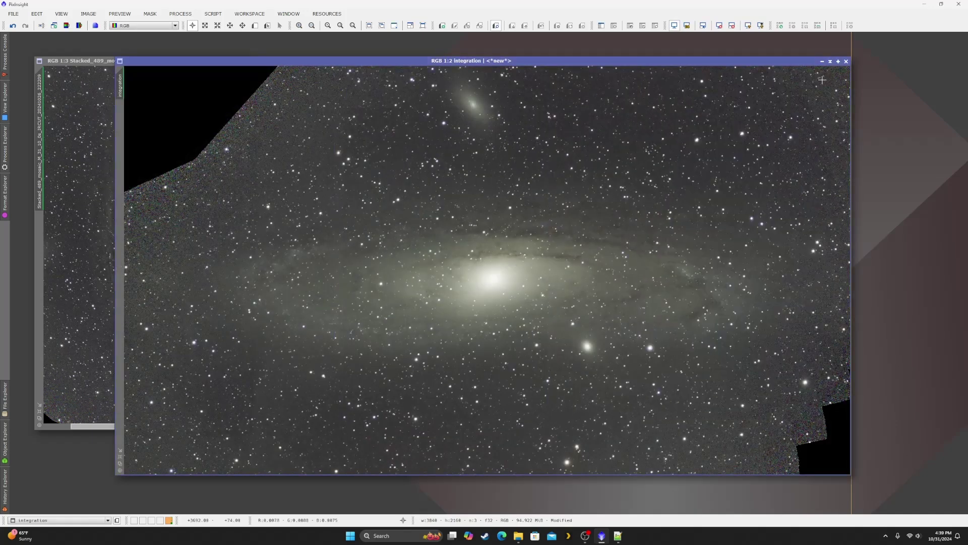
left_click_drag(640, 61, 715, 42)
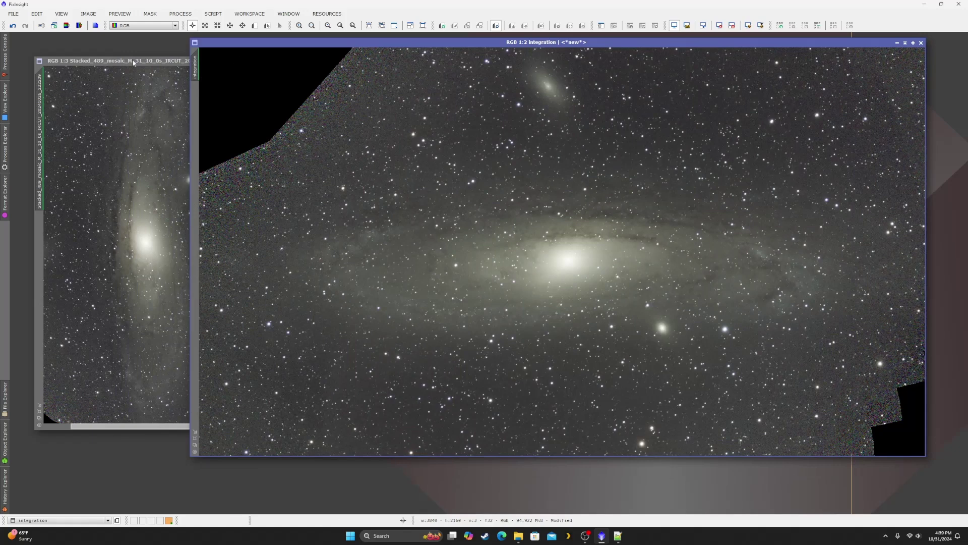
Step: Try to rotate the Stacked_489 mosaic 90° counter-clockwise, and undo that rotation
left_click(116, 61)
left_click(89, 14)
mouse_move(129, 107)
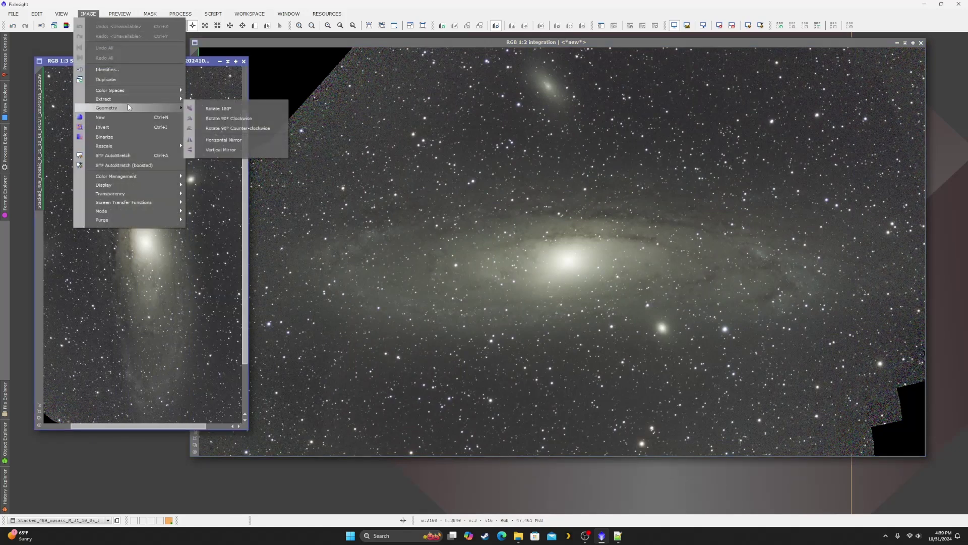
left_click(236, 128)
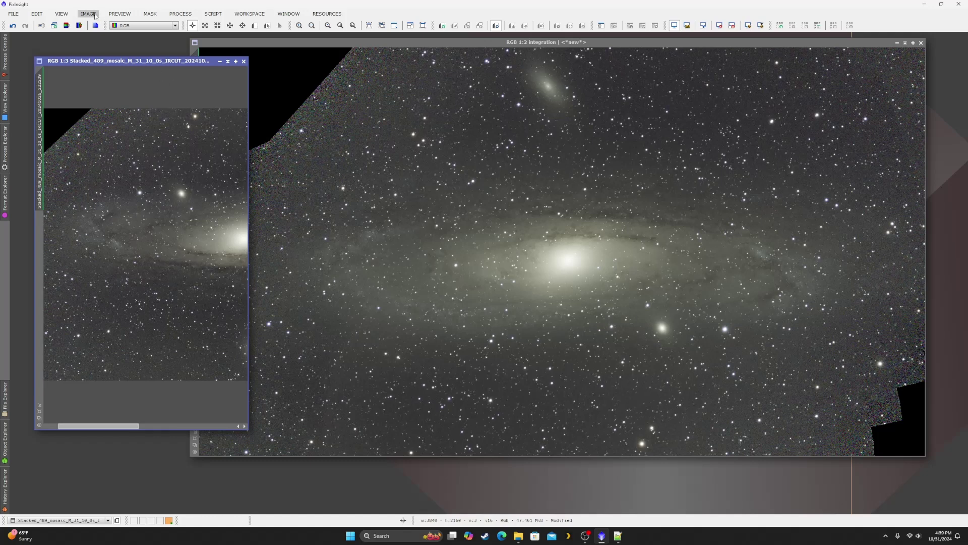
left_click(13, 25)
Step: Rotate the Stacked_489 mosaic 90° clockwise and fit its window to the whole image at 1:2
left_click(89, 13)
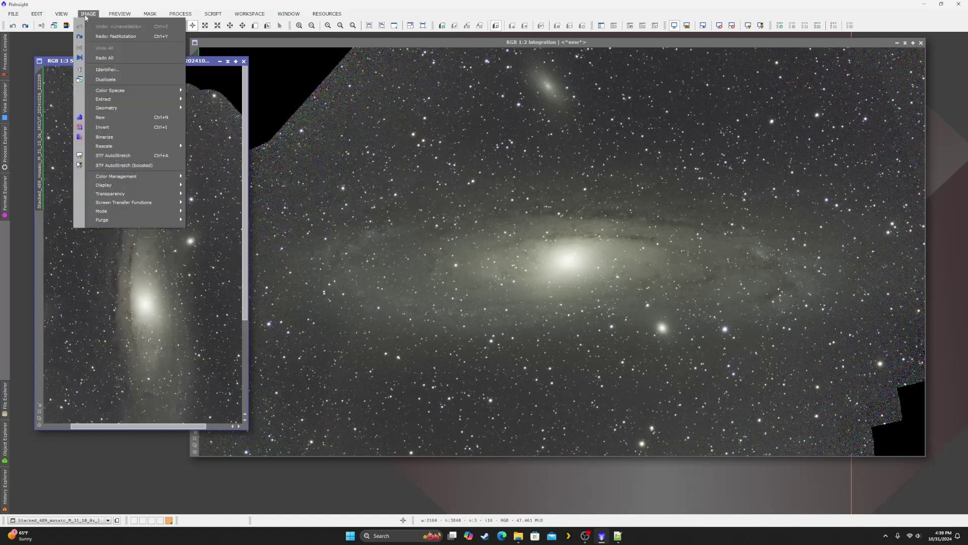
mouse_move(129, 107)
left_click(227, 128)
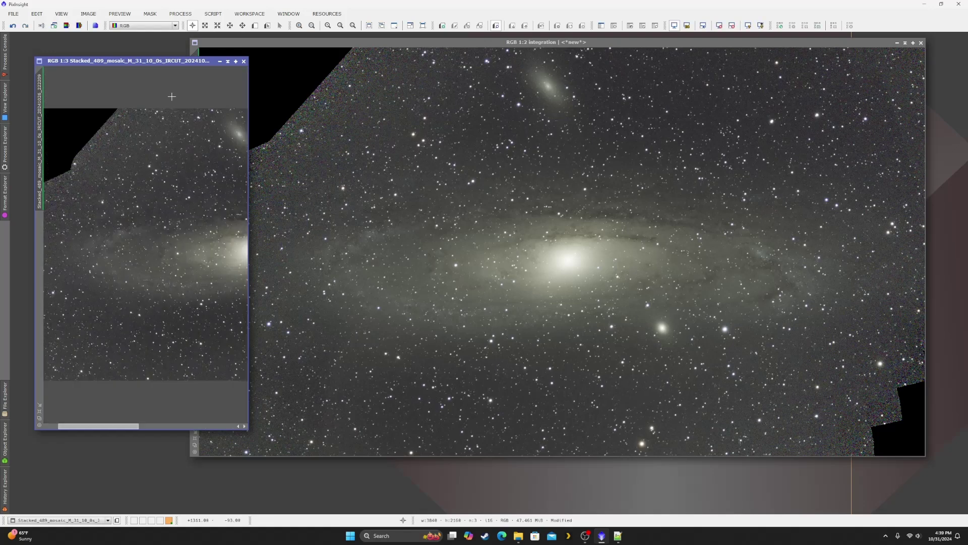
key("ctrl+shift+z")
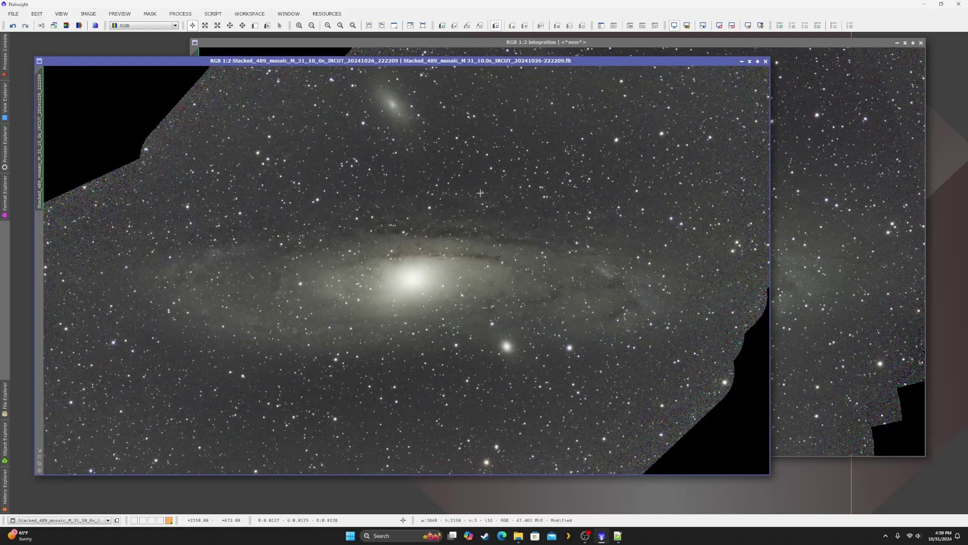
Step: Compare the integration image with the Stacked_489 mosaic by bringing each to the front in turn
left_click(665, 45)
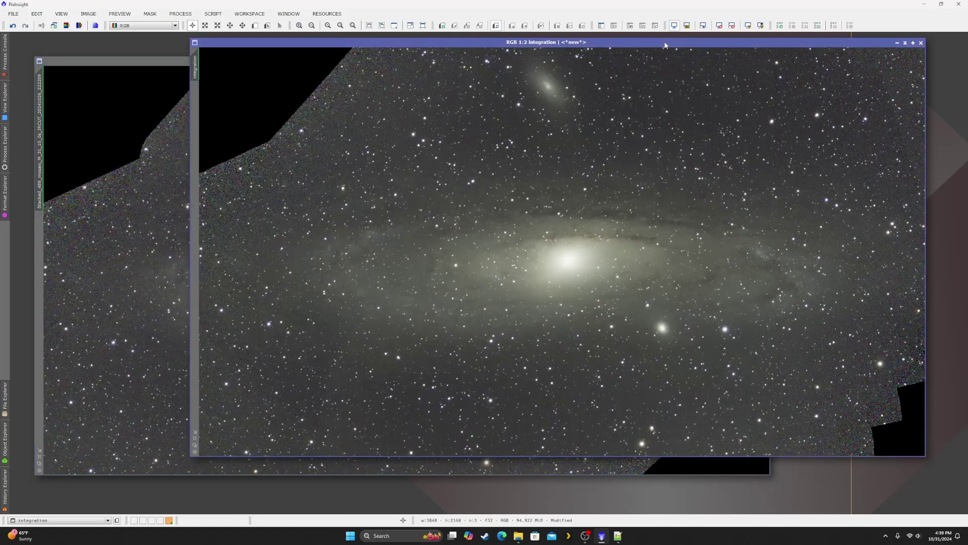
left_click_drag(665, 45, 677, 71)
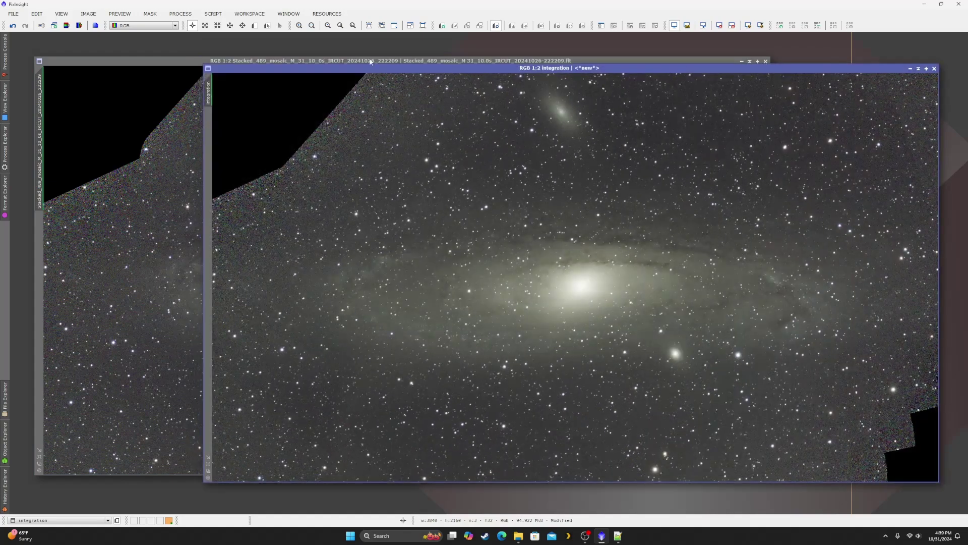
left_click(187, 64)
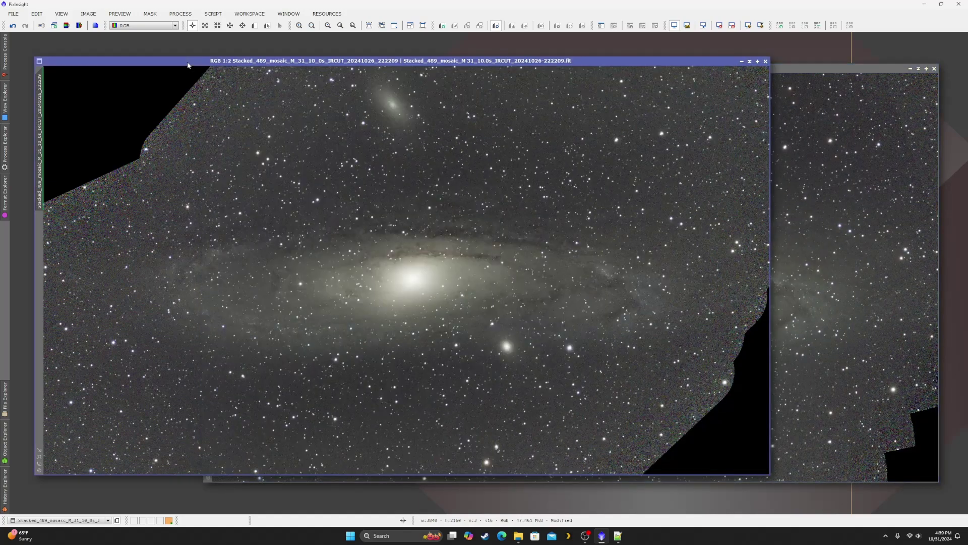
left_click(795, 72)
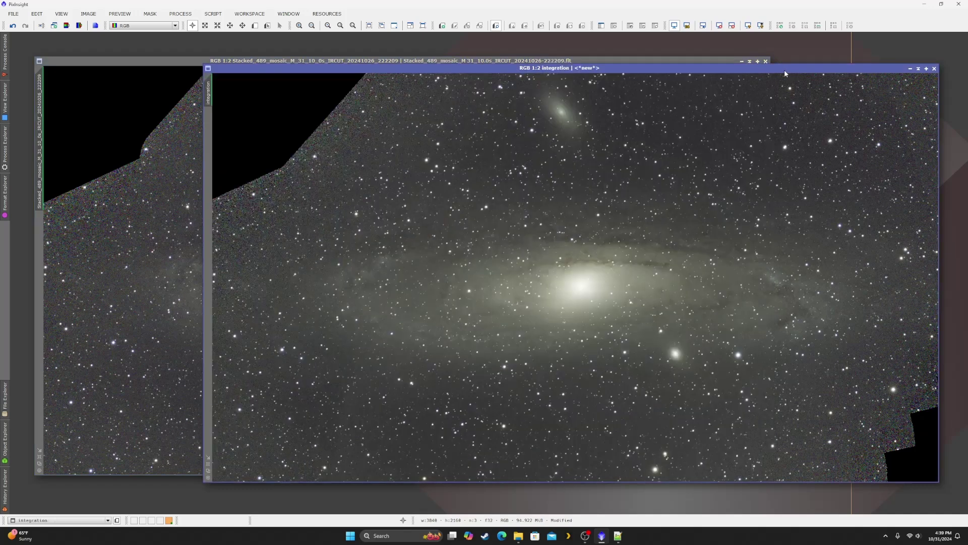